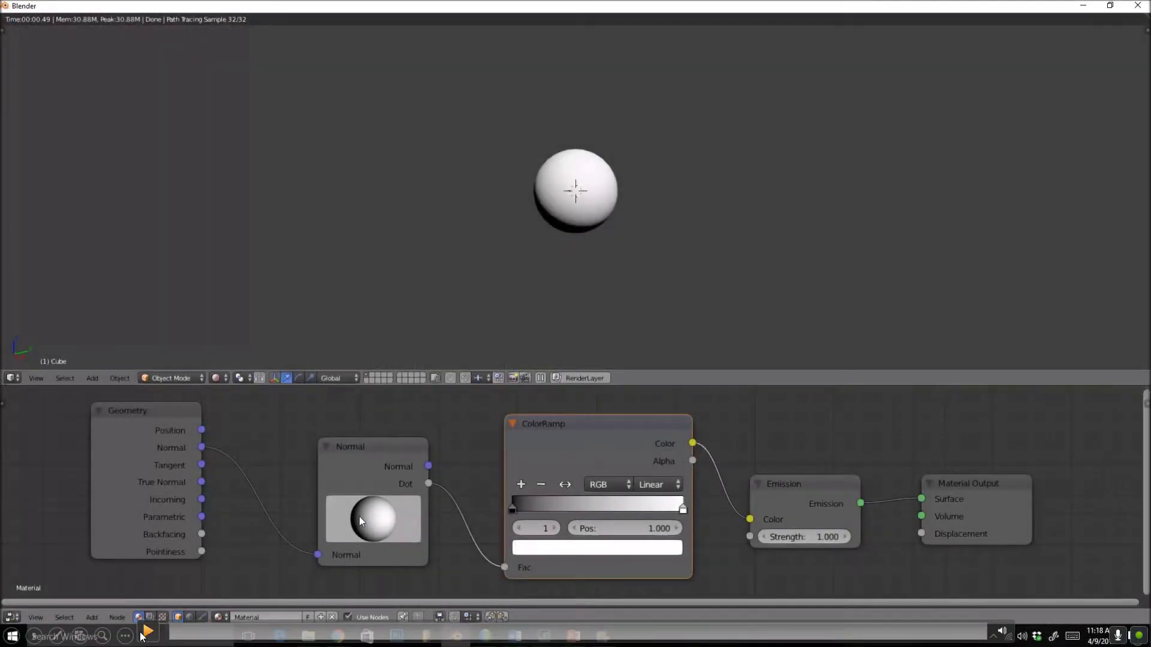
Redirect the Normal node's light direction and try B-Spline interpolation on the ColorRamp to compare the sphere's shading.
mouse_move(359, 516)
mouse_down()
mouse_move(370, 515)
mouse_move(342, 526)
mouse_move(376, 517)
mouse_move(332, 470)
mouse_move(297, 524)
mouse_move(359, 563)
mouse_move(364, 489)
mouse_move(333, 534)
mouse_up()
click(669, 488)
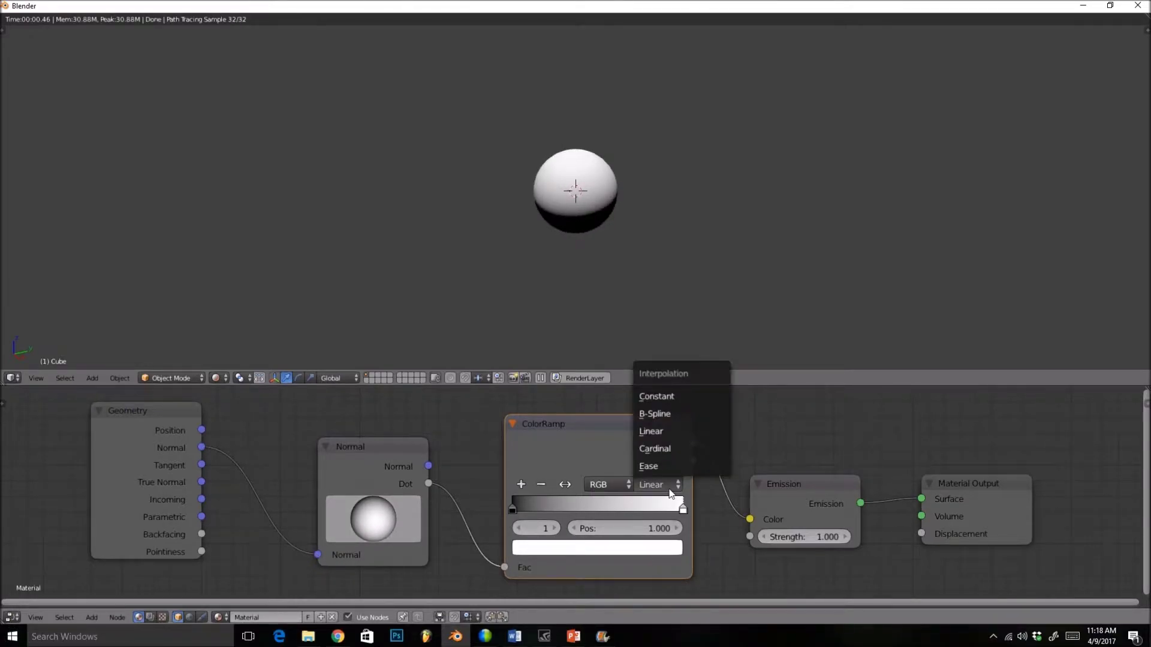
click(663, 413)
mouse_move(387, 517)
mouse_down()
mouse_move(357, 489)
mouse_move(354, 551)
mouse_move(418, 497)
mouse_move(368, 480)
mouse_move(386, 571)
mouse_move(462, 541)
mouse_move(377, 489)
mouse_up()
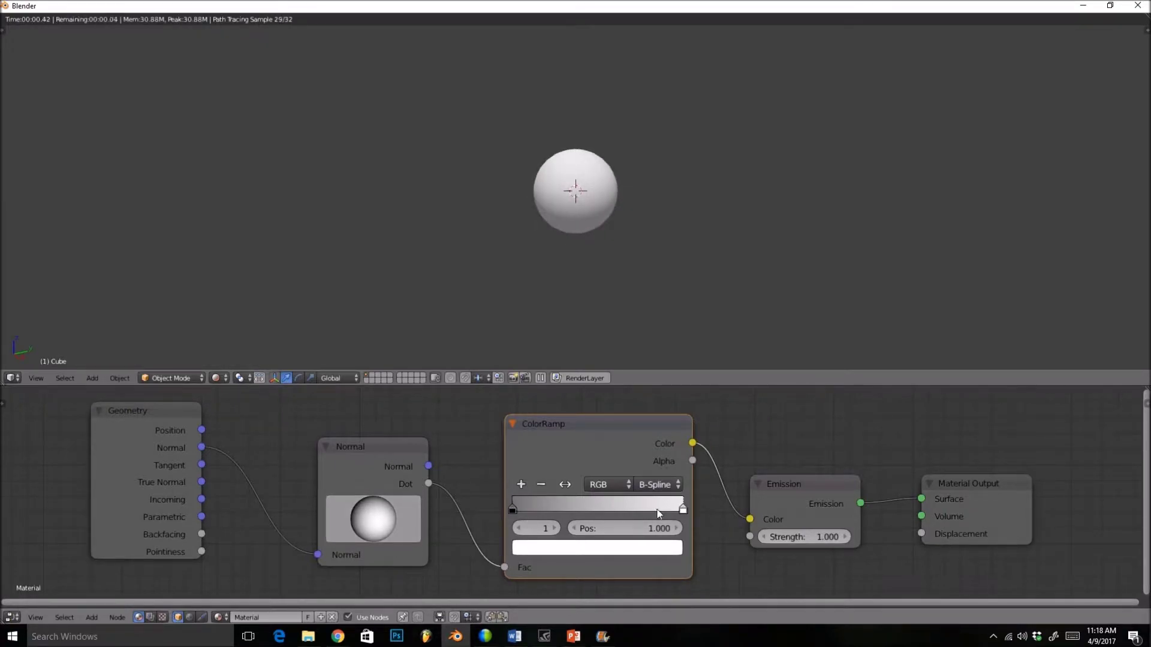
Set the ColorRamp to Constant interpolation with the white stop at 0.627, and adjust the Normal node's light direction.
click(670, 484)
click(664, 395)
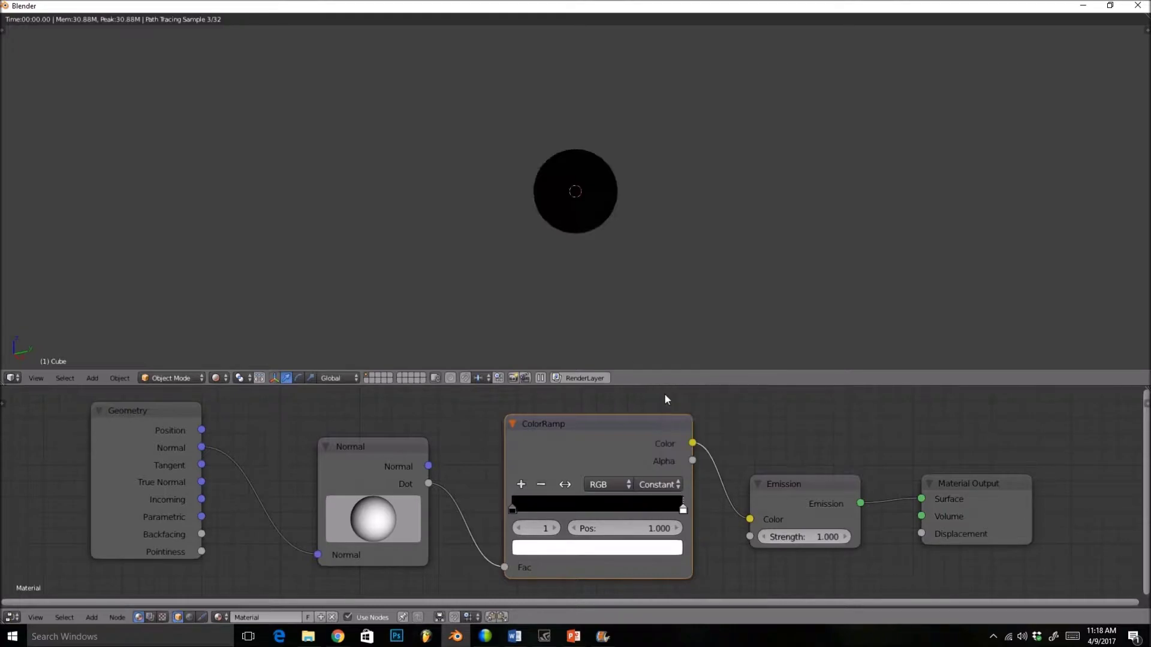
click(682, 511)
drag(680, 510, 620, 511)
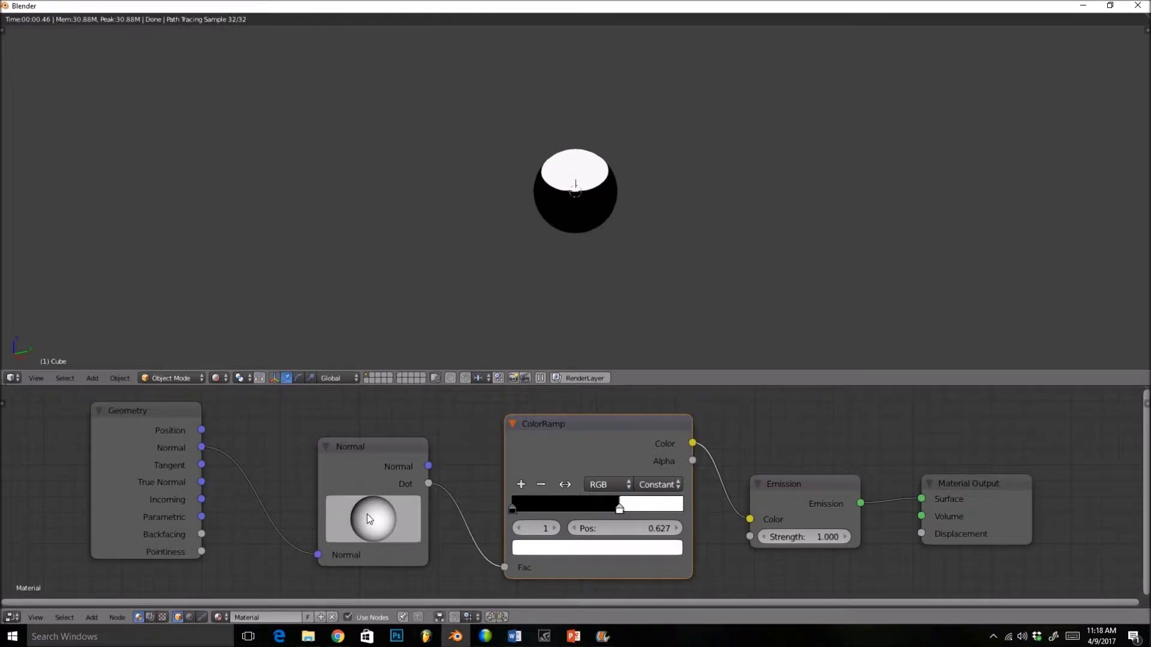
drag(367, 513, 392, 530)
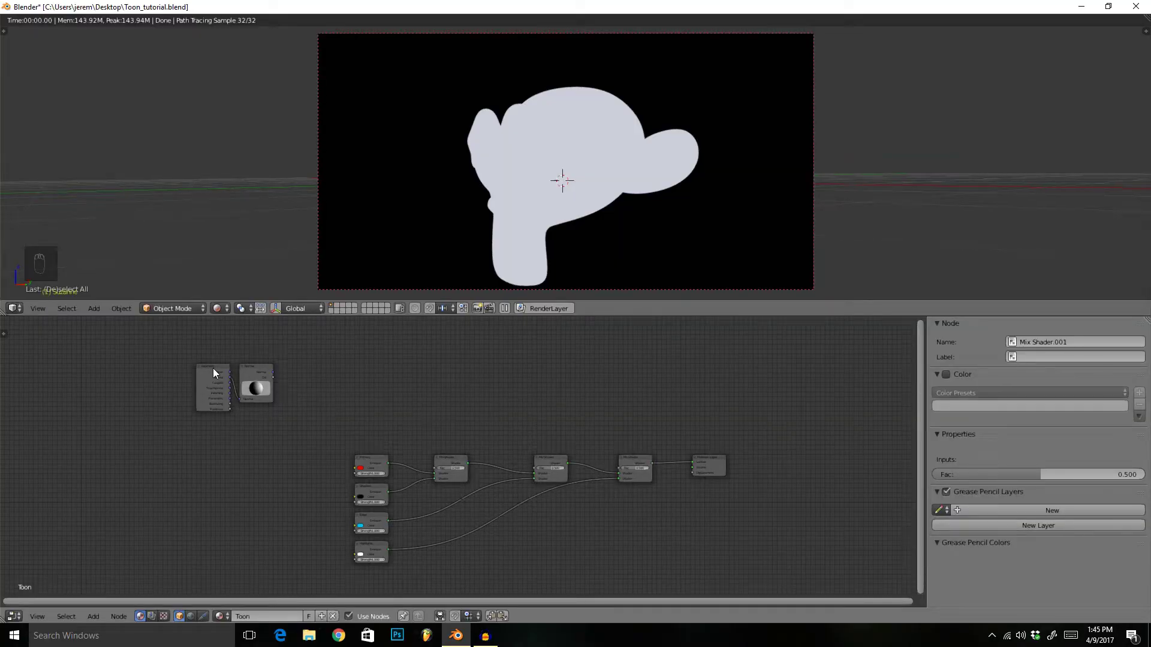
Move the Geometry and Normal nodes of the Toon material together, closer to the emission and Mix Shader nodes.
key(a)
key(a)
key(a)
key(b)
drag(181, 350, 286, 405)
key(g)
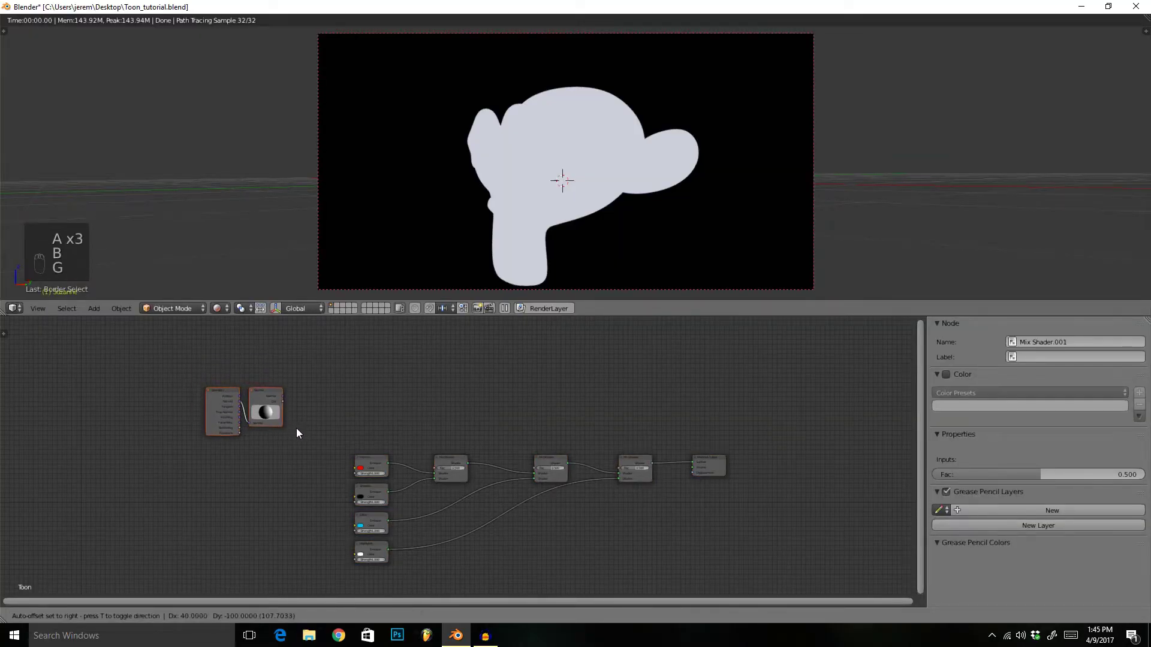
click(312, 425)
scroll(355, 424, up, 2)
key(a)
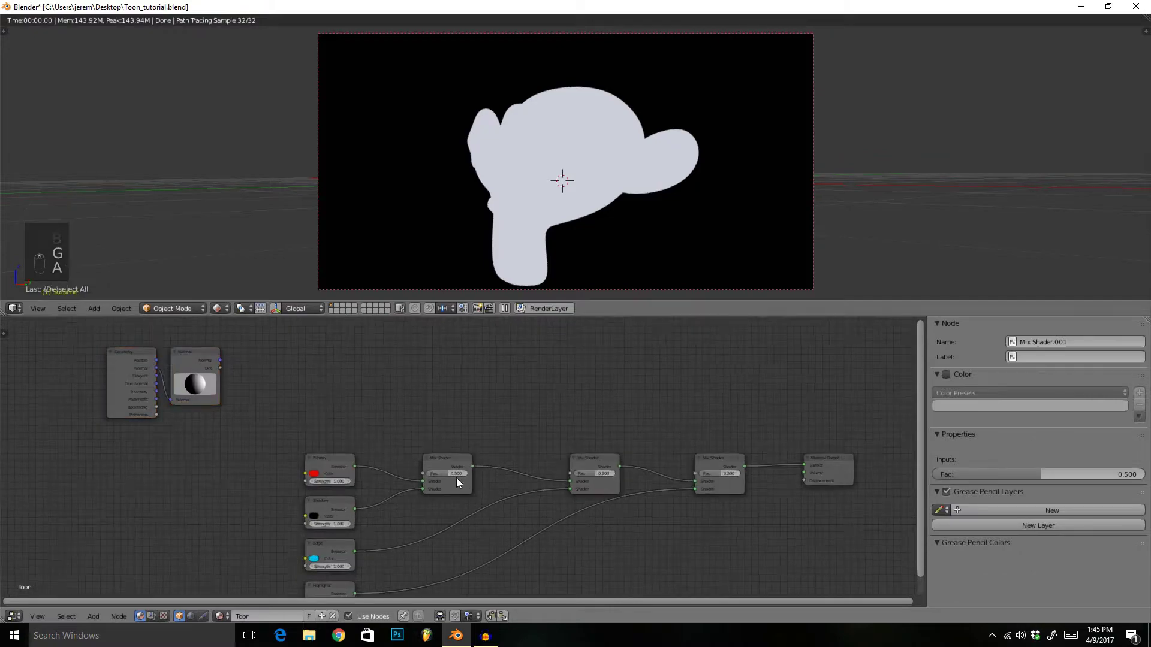
Add a ColorRamp node beside the Normal node, above the Primary emission node.
middle_drag(456, 477, 442, 433)
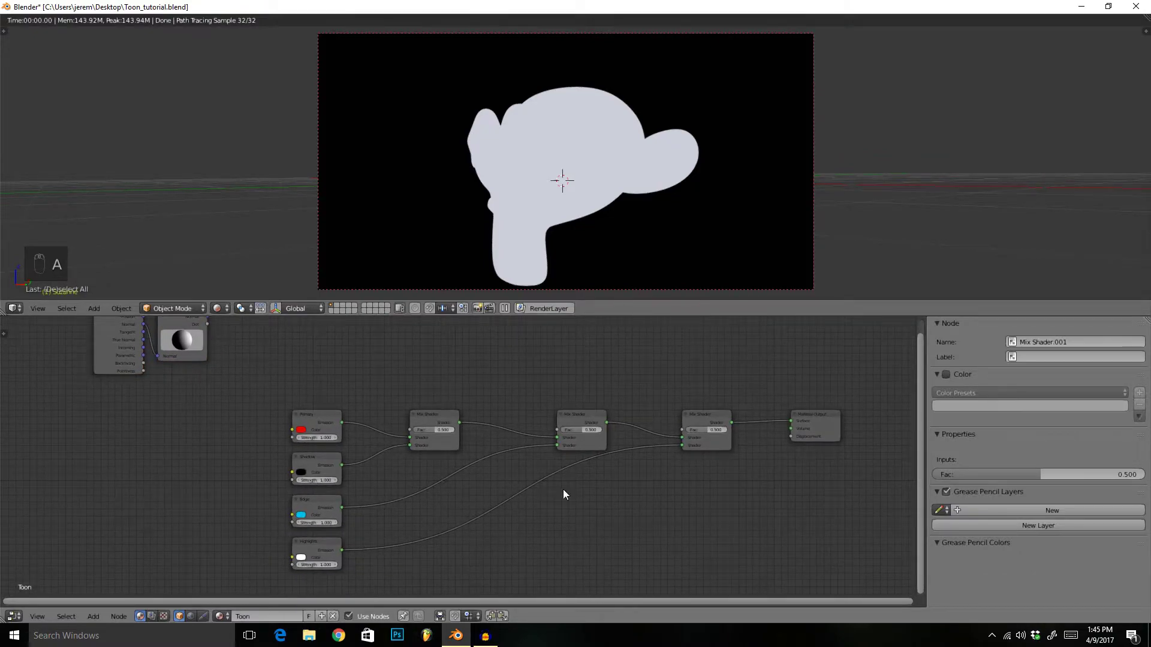
middle_drag(258, 334, 287, 394)
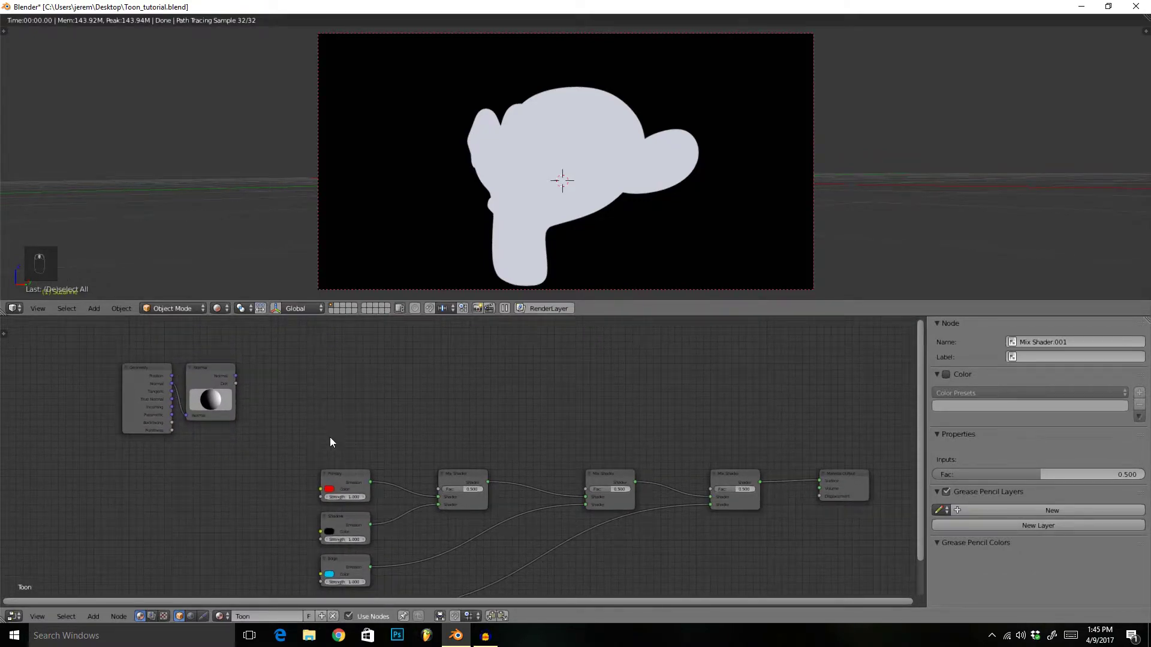
scroll(550, 465, up, 4)
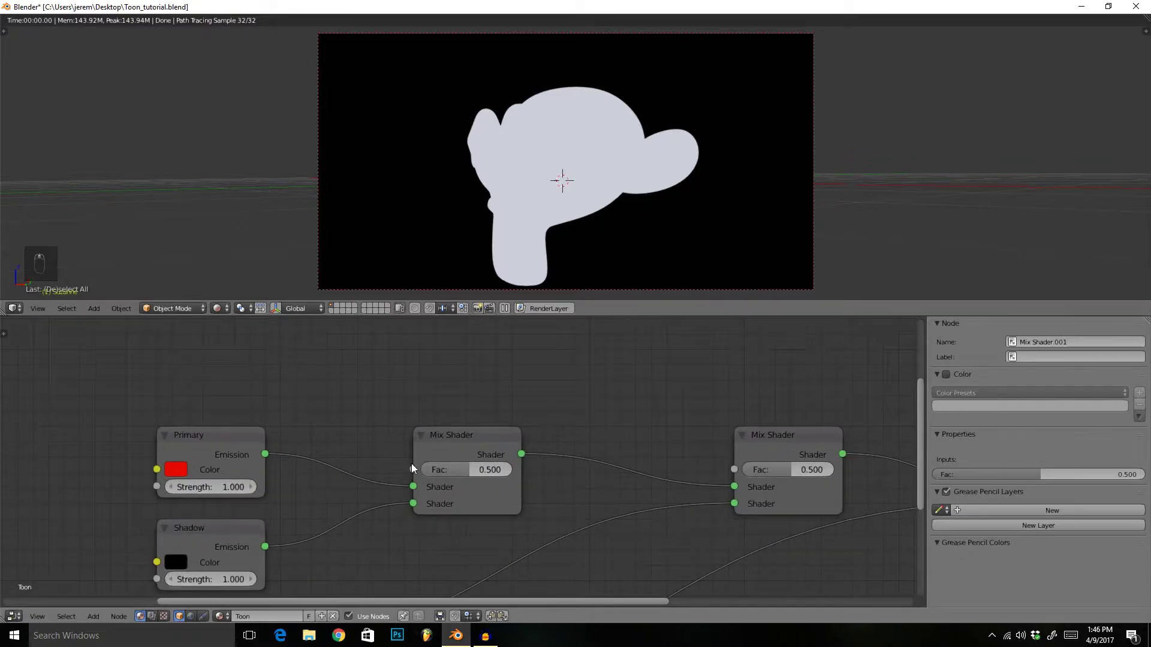
scroll(411, 467, down, 4)
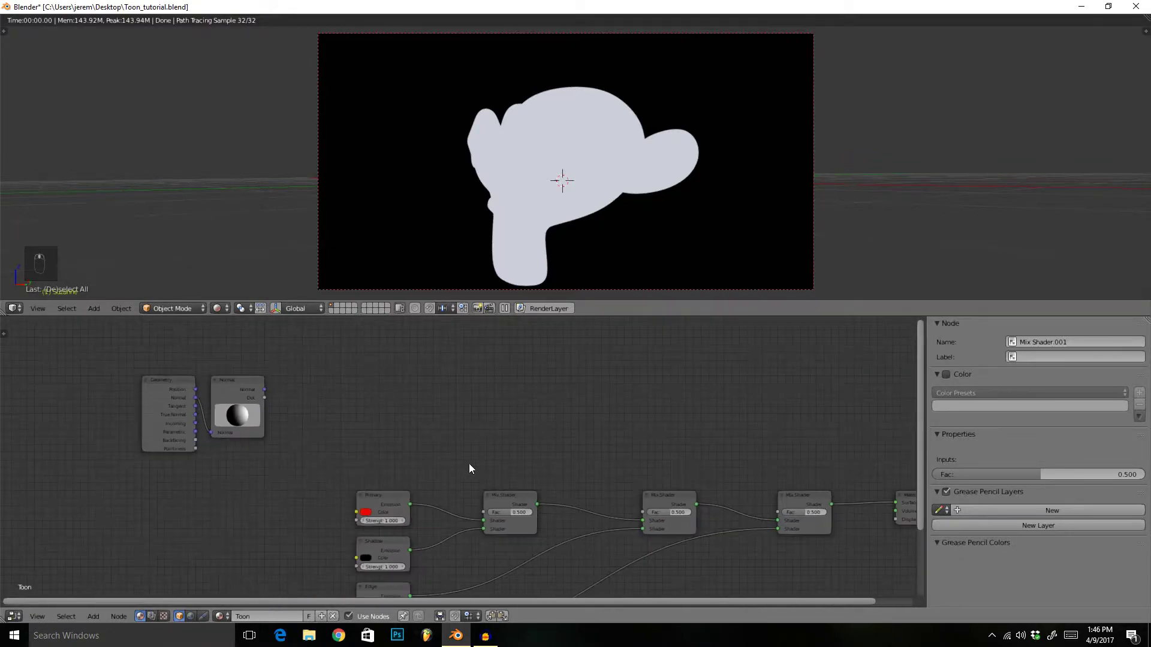
middle_drag(469, 468, 456, 435)
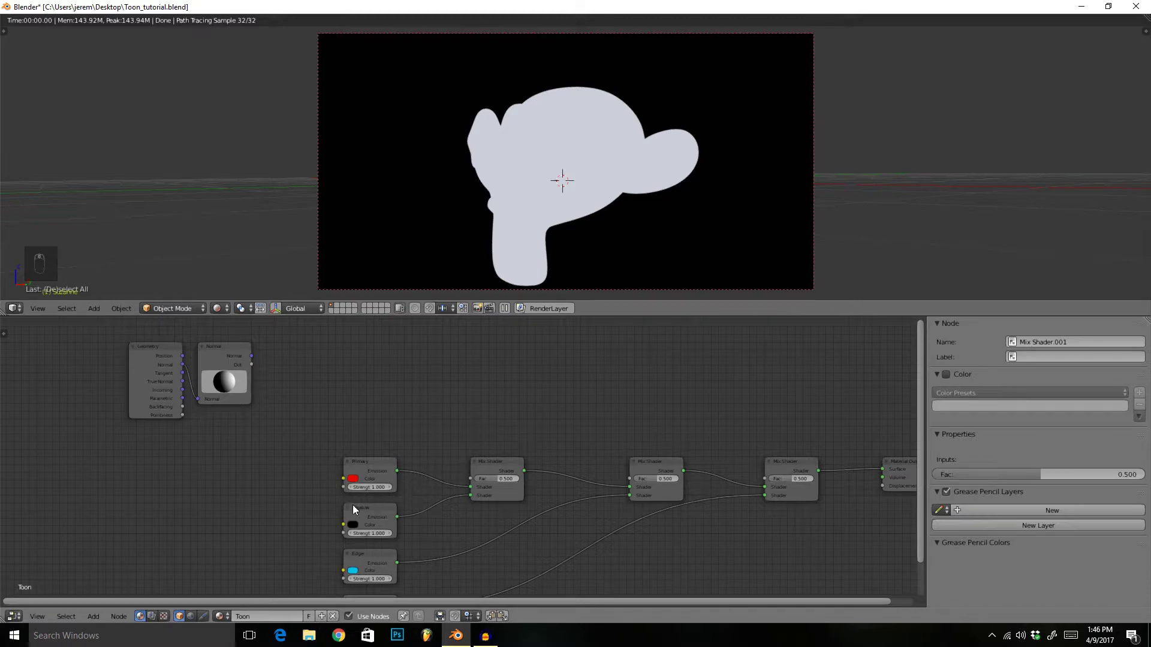
middle_drag(353, 369, 357, 401)
key(shift+a)
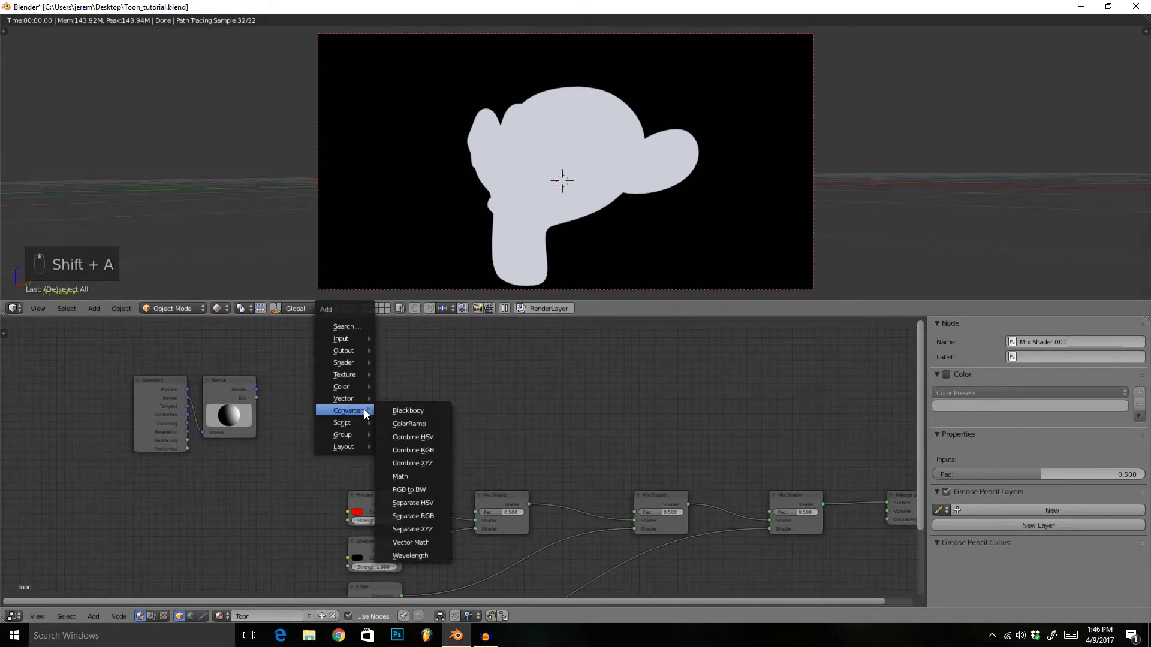
click(409, 423)
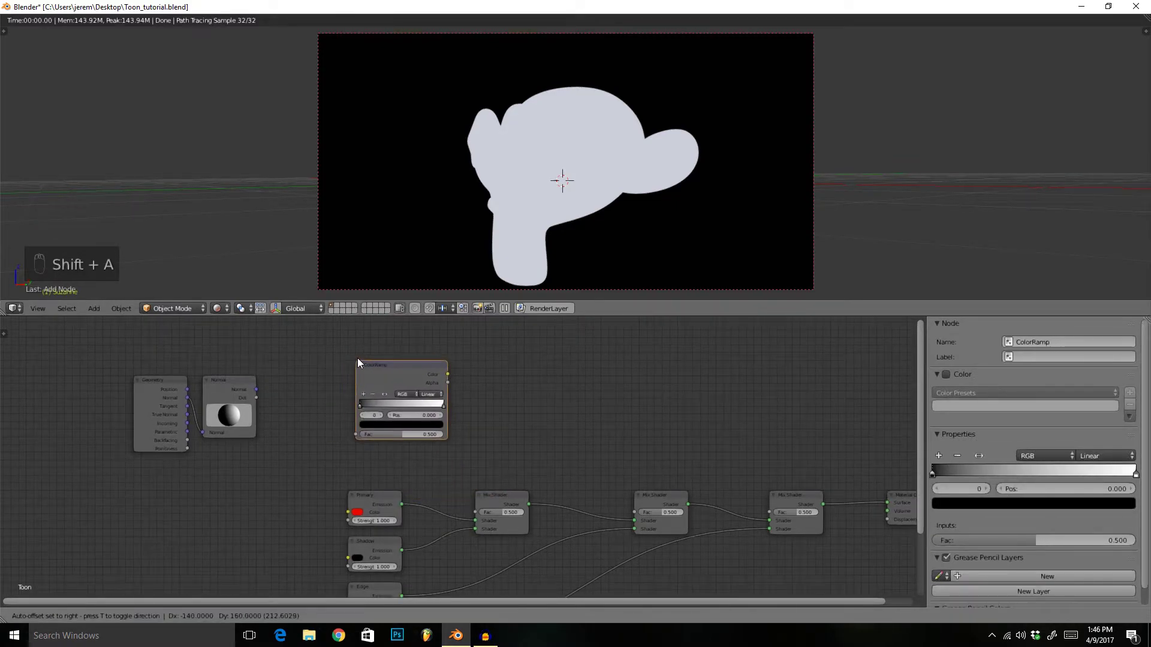
click(357, 359)
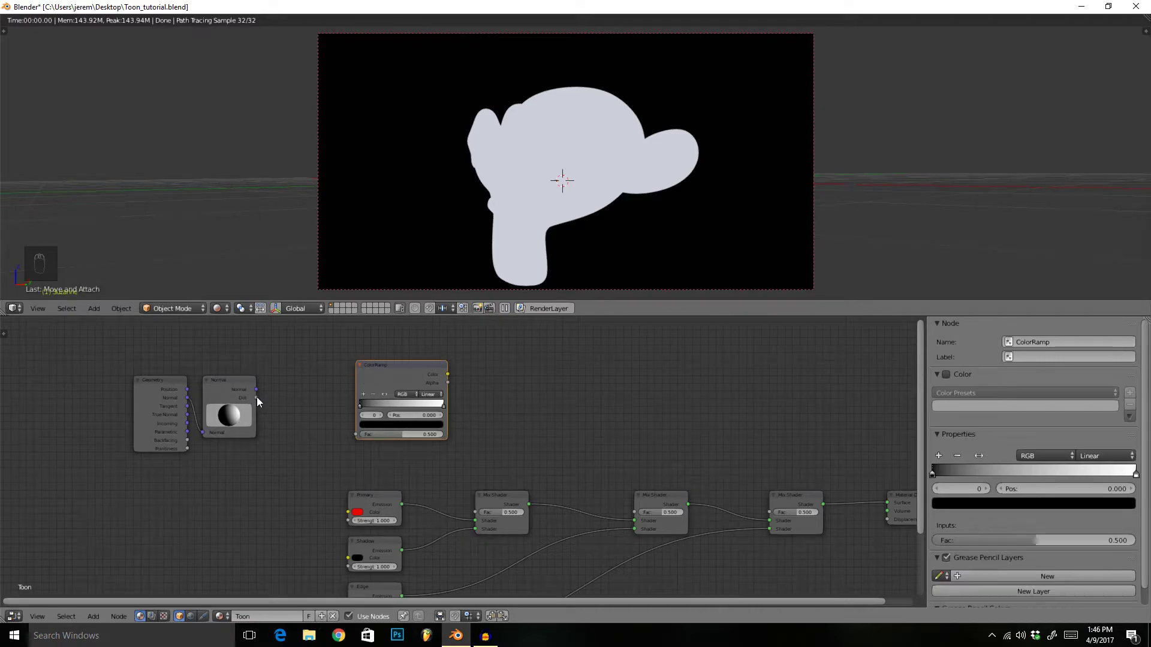
Link the Normal node's Dot output to the ColorRamp's Fac, and the ramp's Color to the first Mix Shader's Fac.
drag(257, 396, 357, 434)
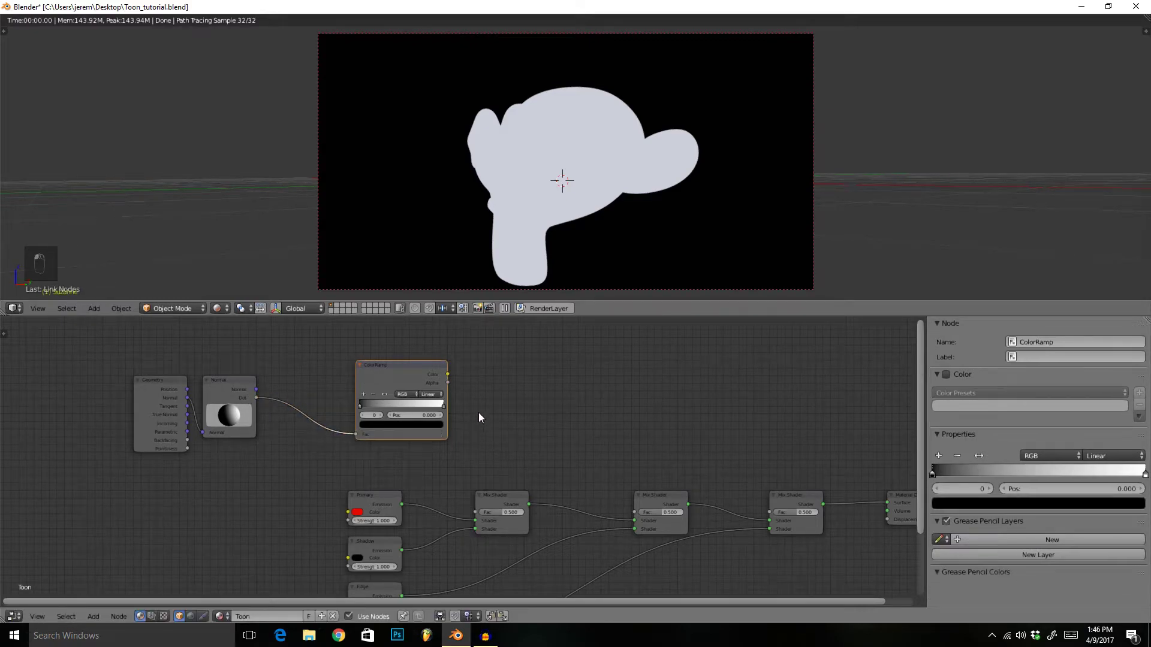
drag(447, 374, 452, 375)
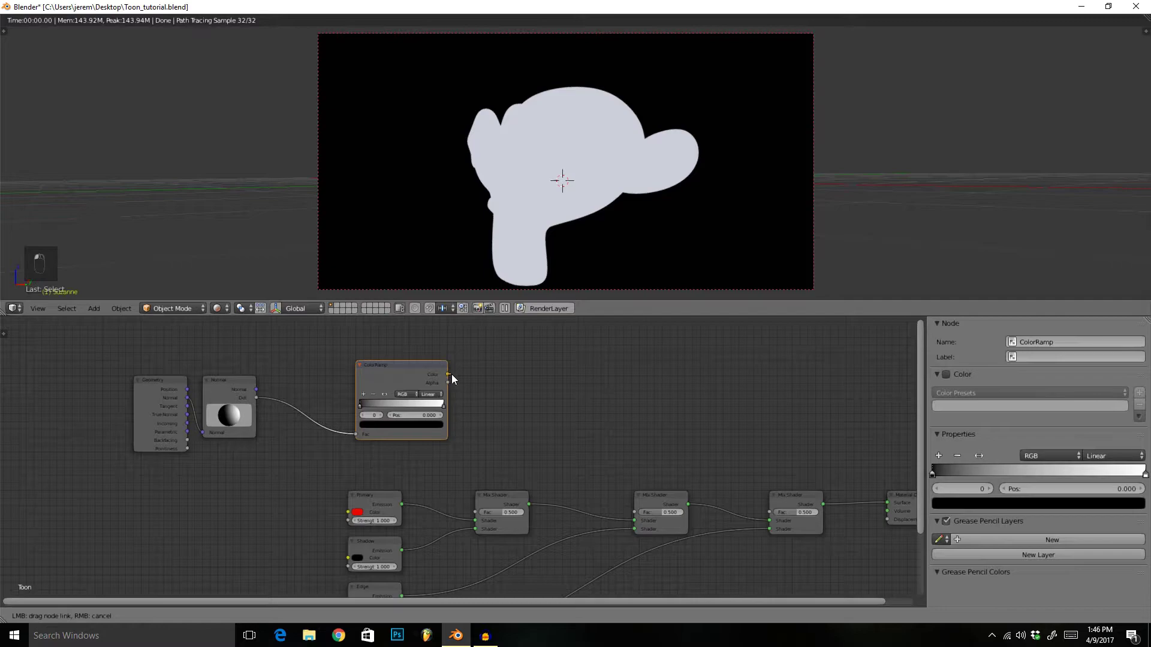
drag(533, 381, 476, 512)
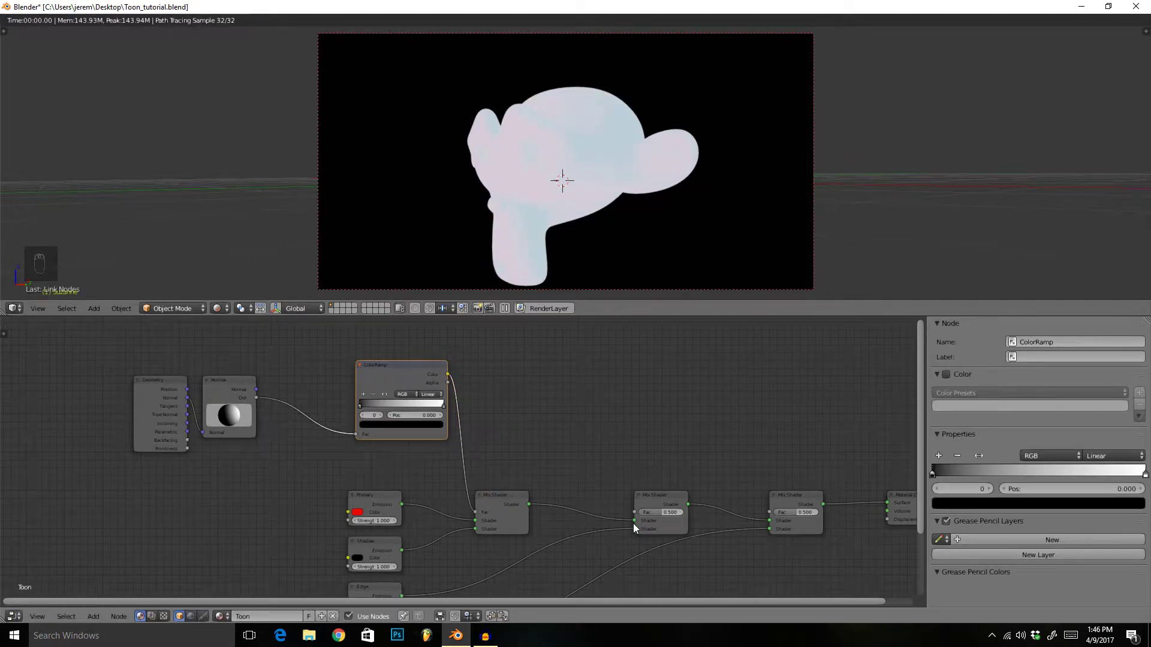
Lower the Fac of the second Mix Shader to 0.055 and of the third Mix Shader to 0.027.
scroll(518, 500, down, 2)
scroll(516, 495, up, 3)
drag(541, 494, 502, 494)
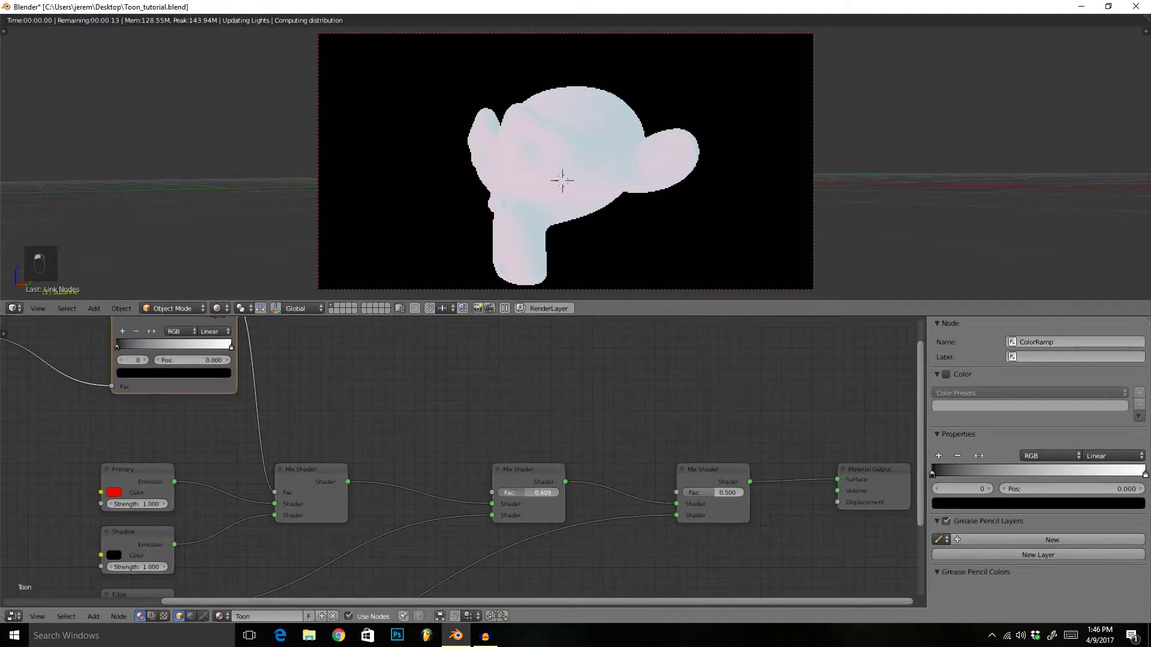
drag(688, 501, 648, 501)
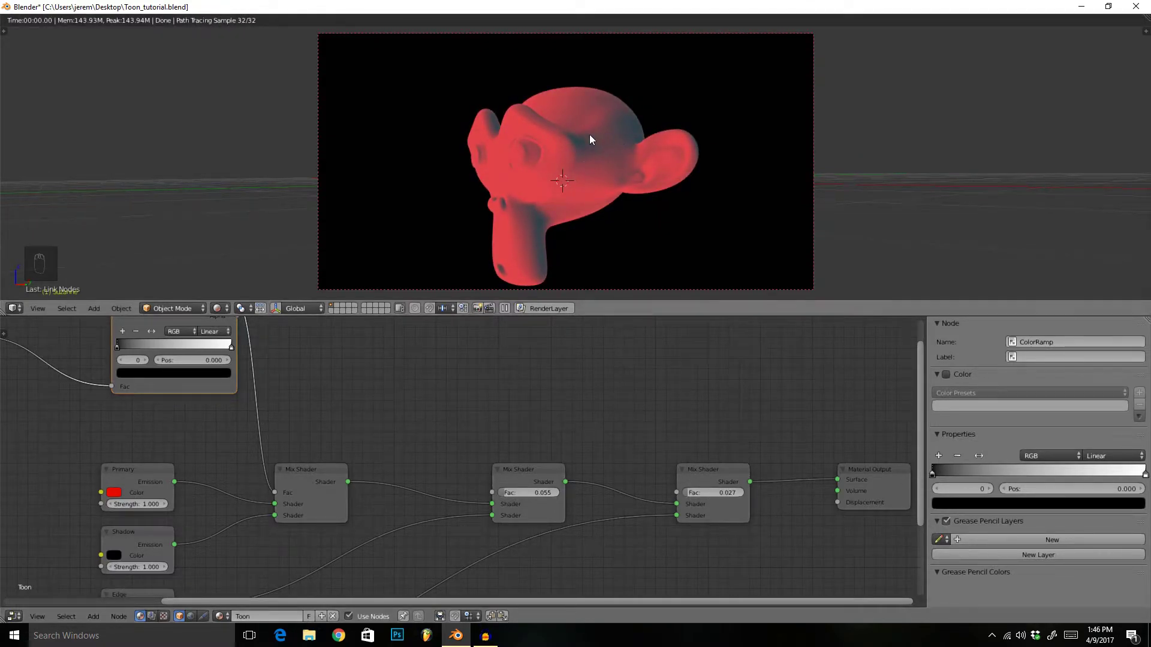
Set the ColorRamp to Constant interpolation and move its white stop to position 0.368.
key(KP_Decimal)
click(473, 398)
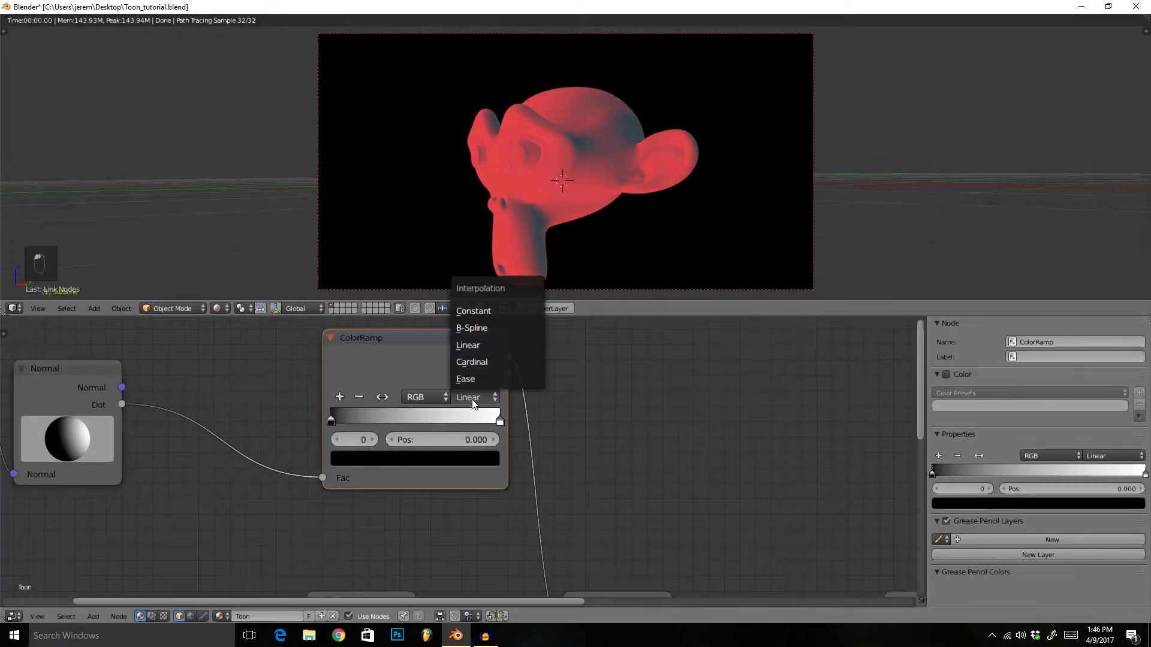
click(474, 311)
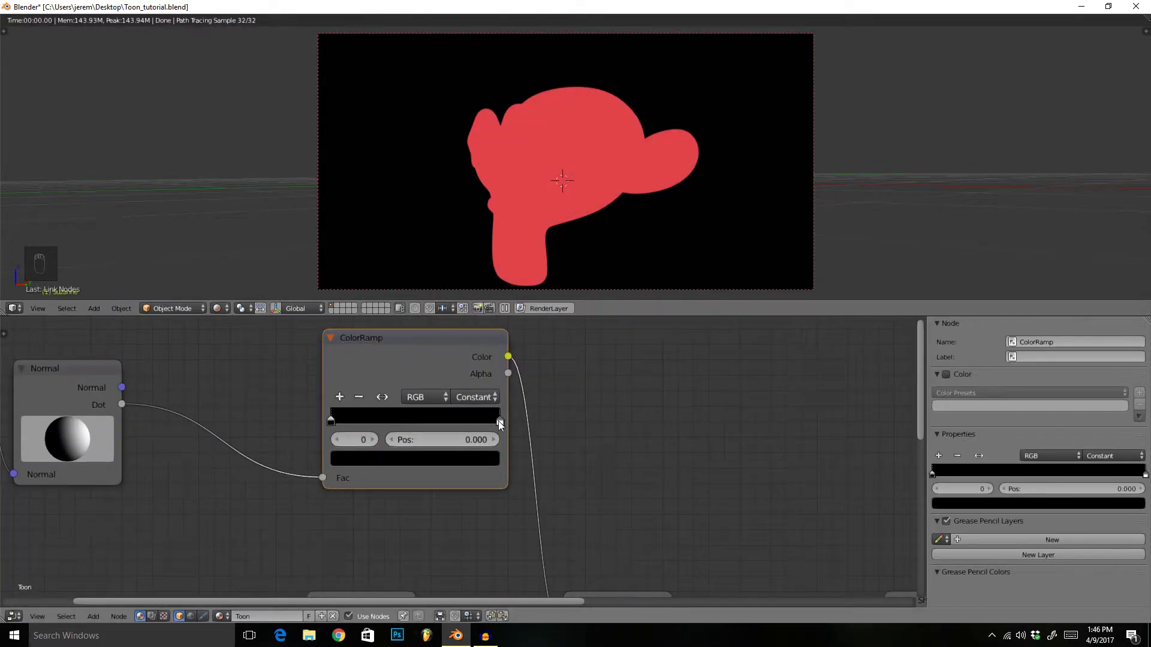
drag(499, 421, 393, 423)
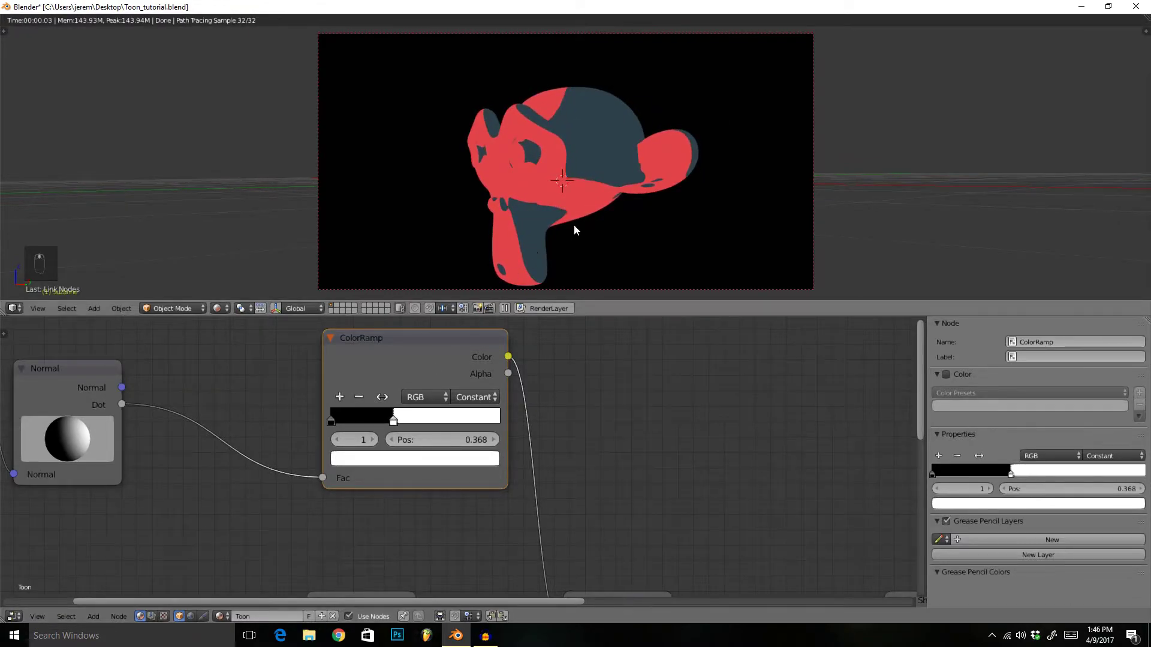
Examine the hard-edged shading on the monkey head and the chain from Geometry through Normal to ColorRamp.
middle_drag(573, 224, 569, 199)
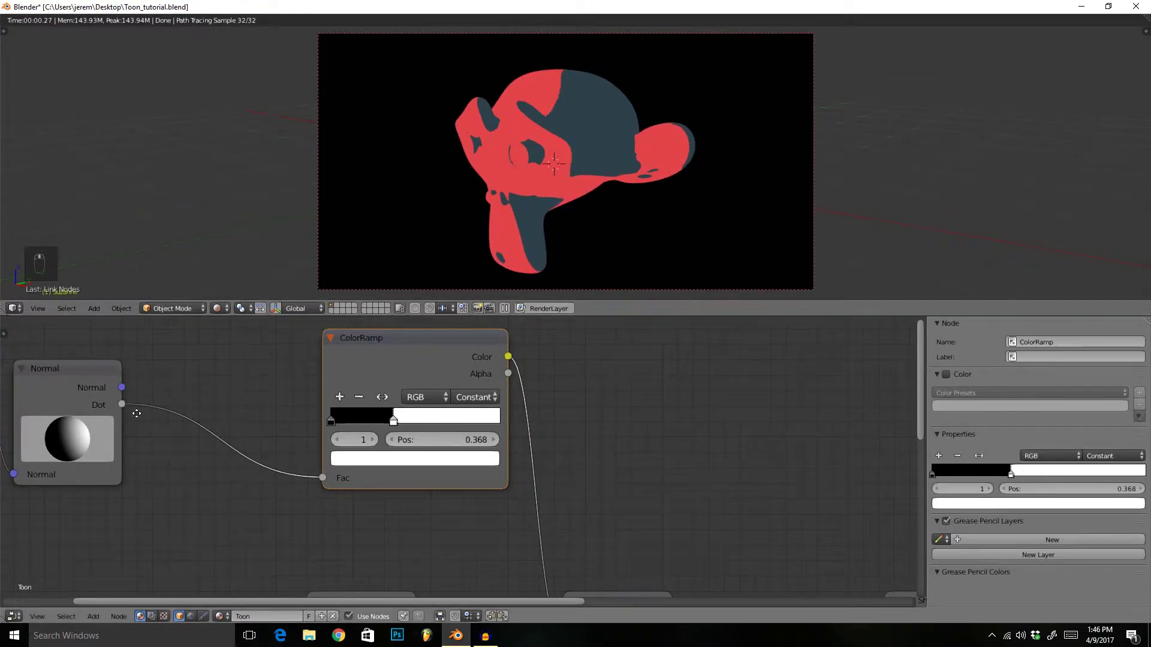
scroll(233, 428, up, 2)
middle_drag(232, 428, 335, 429)
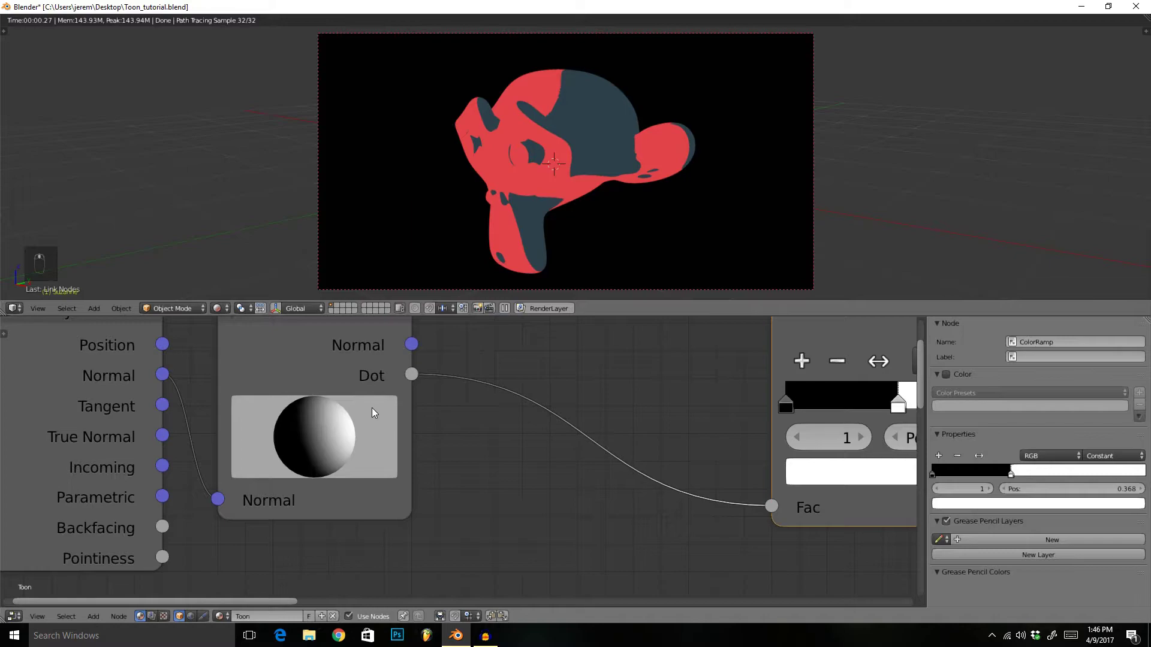
scroll(455, 426, down, 1)
middle_drag(508, 421, 359, 414)
scroll(461, 443, down, 1)
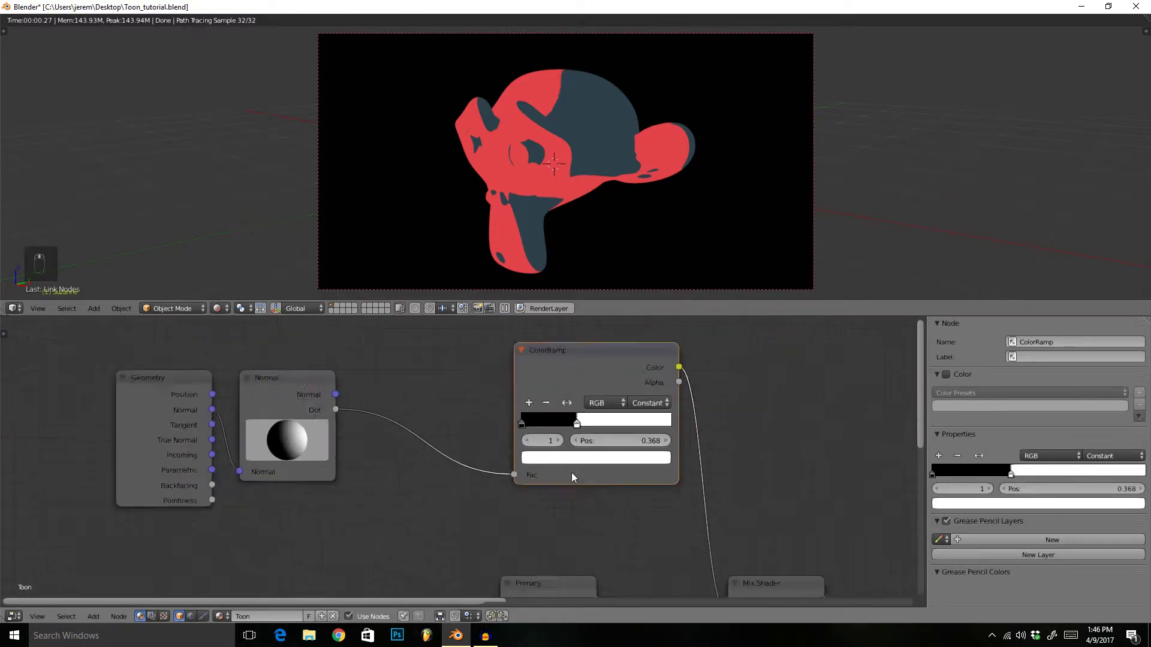
middle_drag(666, 508, 618, 483)
scroll(478, 408, up, 3)
middle_drag(221, 406, 368, 425)
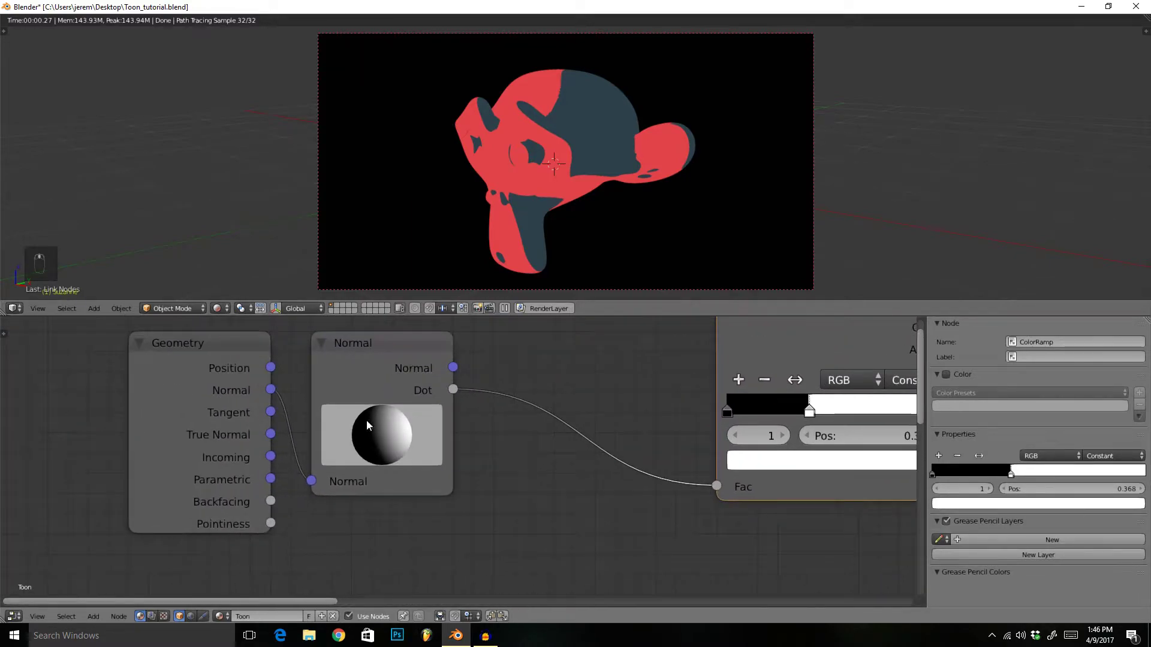
scroll(399, 427, down, 3)
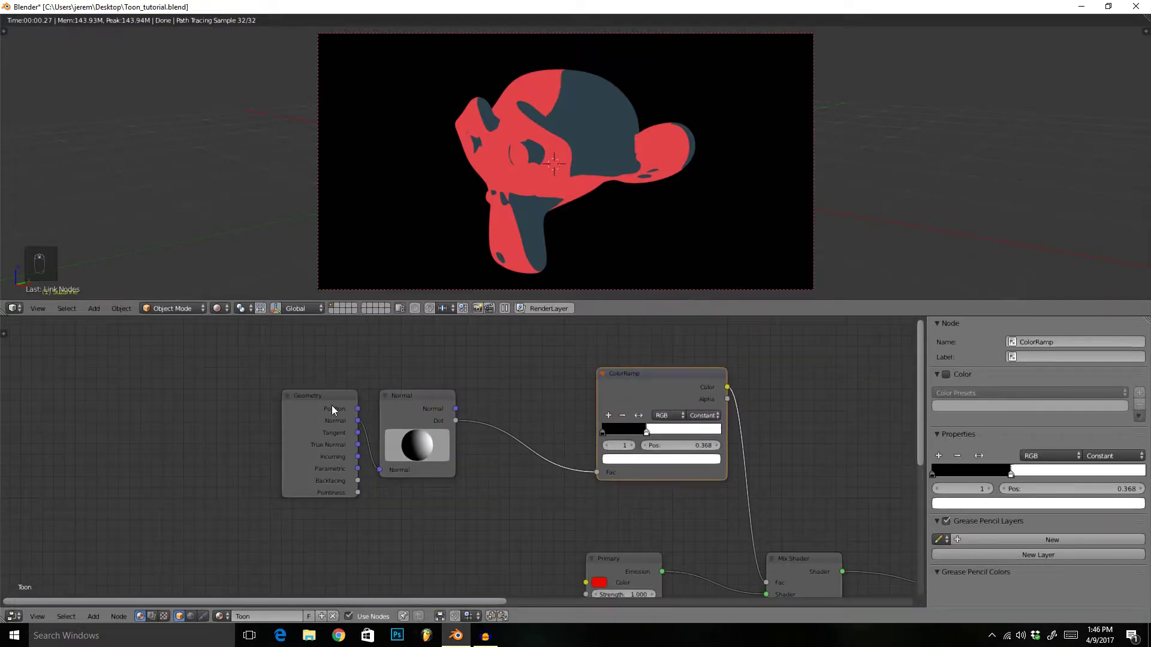
Move the Geometry and Normal nodes together farther away from the ColorRamp to make room between them.
key(a)
key(b)
drag(272, 368, 544, 507)
key(g)
click(438, 519)
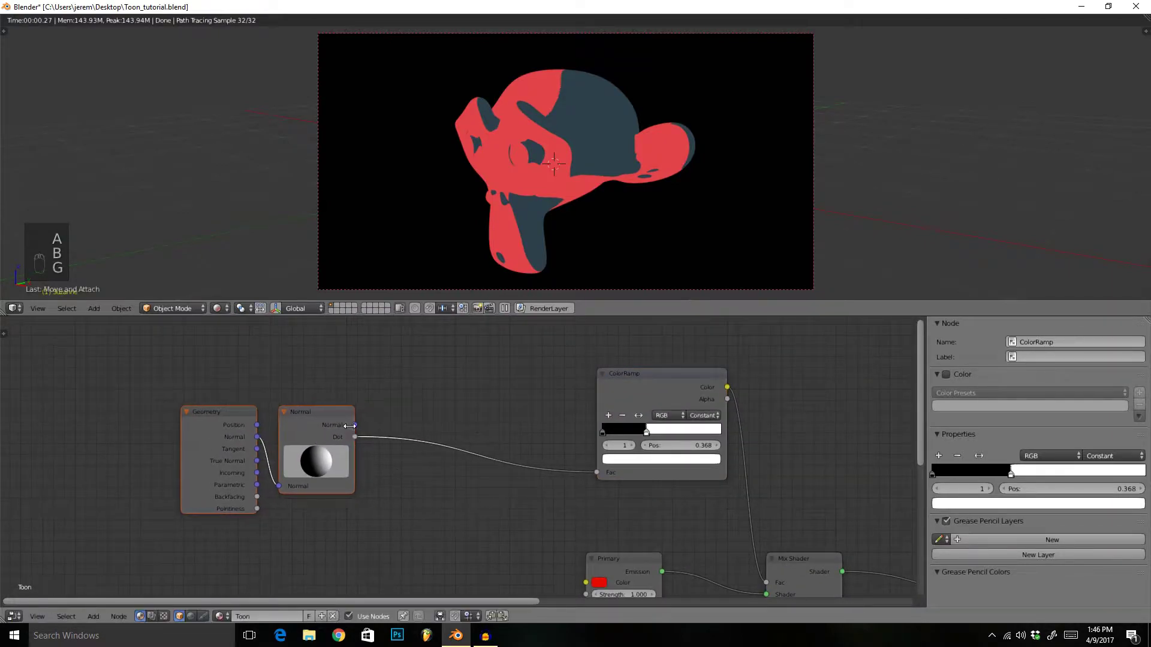
Insert a MixRGB node between the Normal node and the ColorRamp, with the Dot output feeding its Fac input.
key(shift+a)
mouse_move(546, 508)
mouse_move(536, 462)
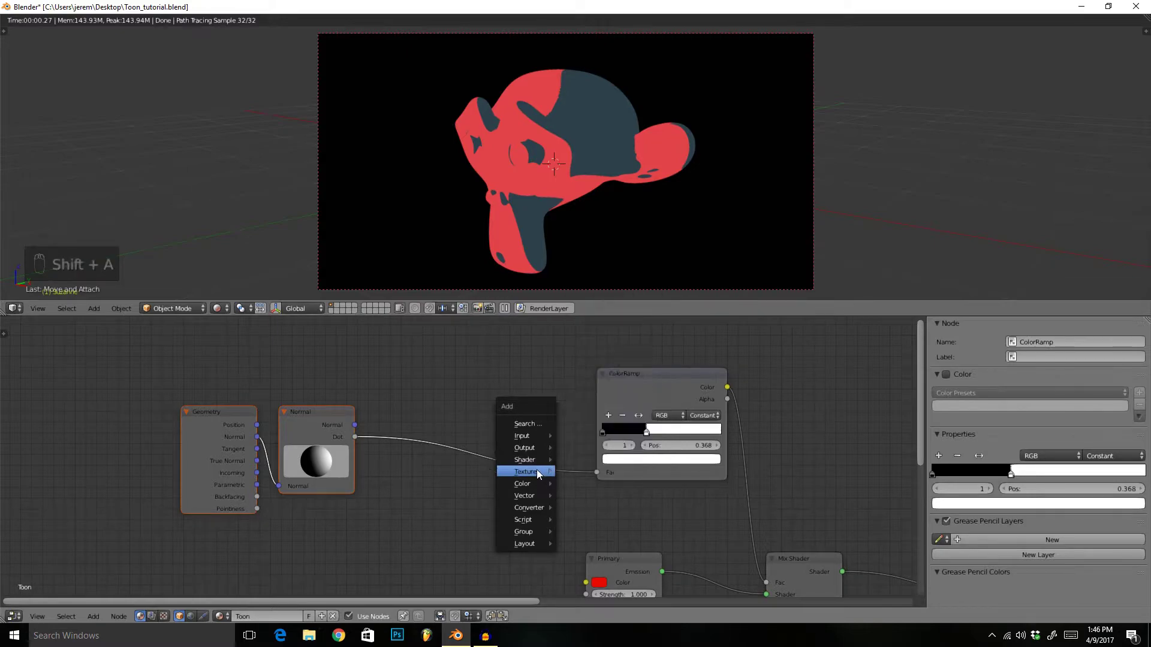
mouse_move(537, 484)
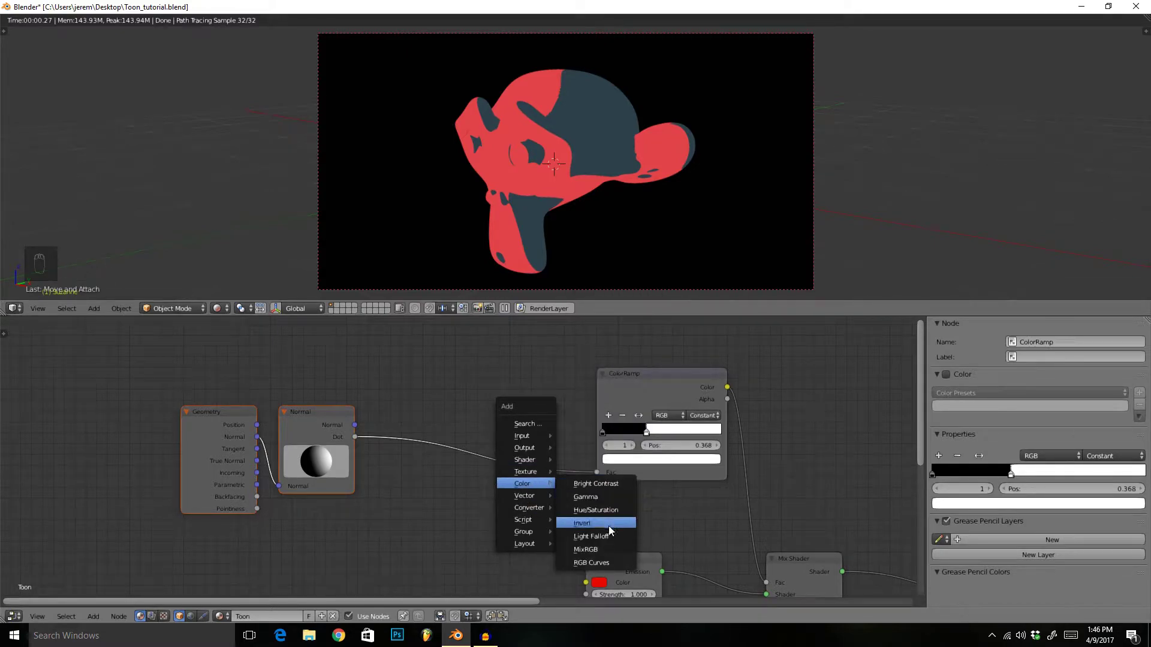
click(610, 546)
click(483, 432)
scroll(551, 485, up, 2)
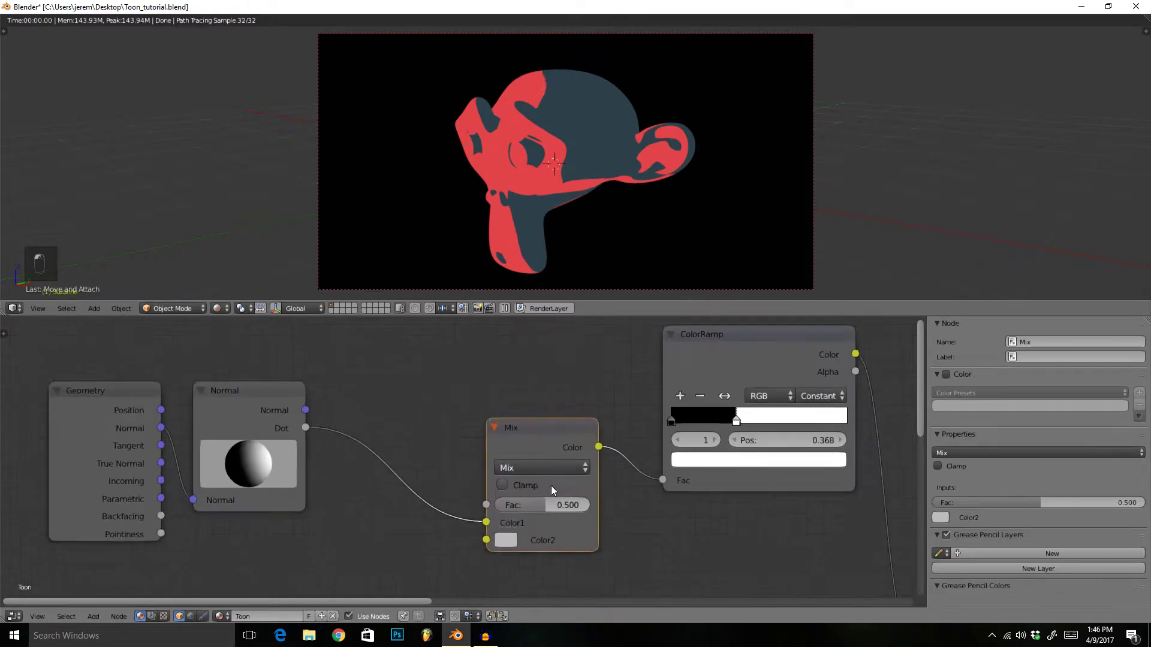
drag(486, 524, 487, 505)
Set the Mix node's Color1 to white and its Color2 to black.
click(507, 523)
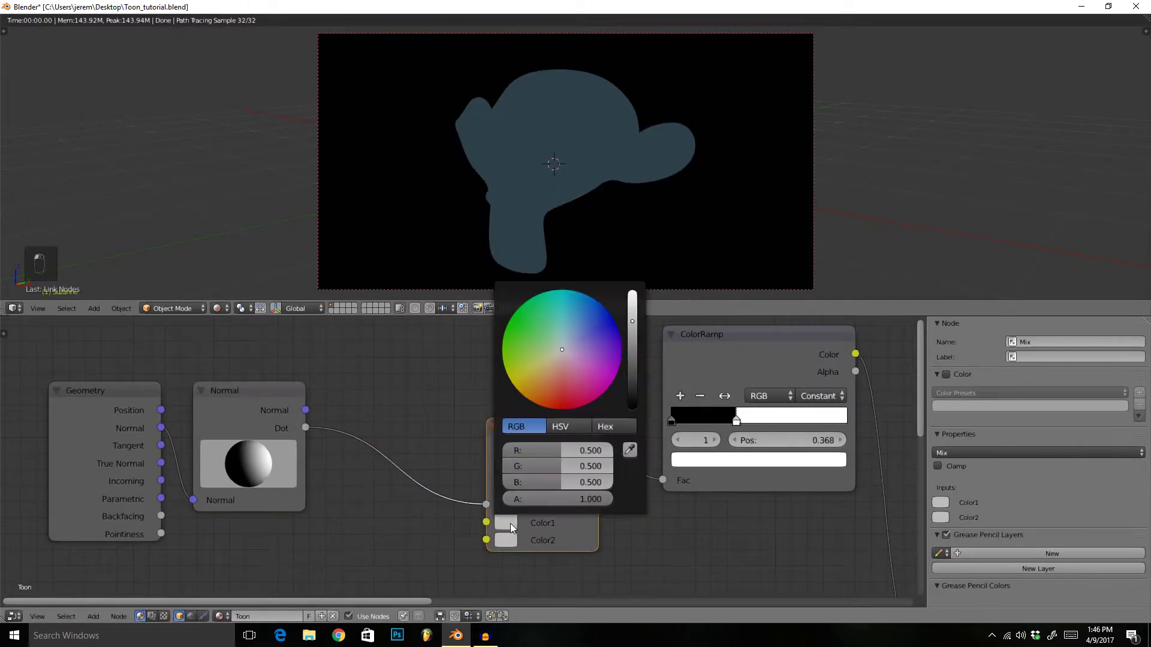
mouse_move(629, 391)
mouse_down()
mouse_move(631, 410)
mouse_move(632, 297)
mouse_up()
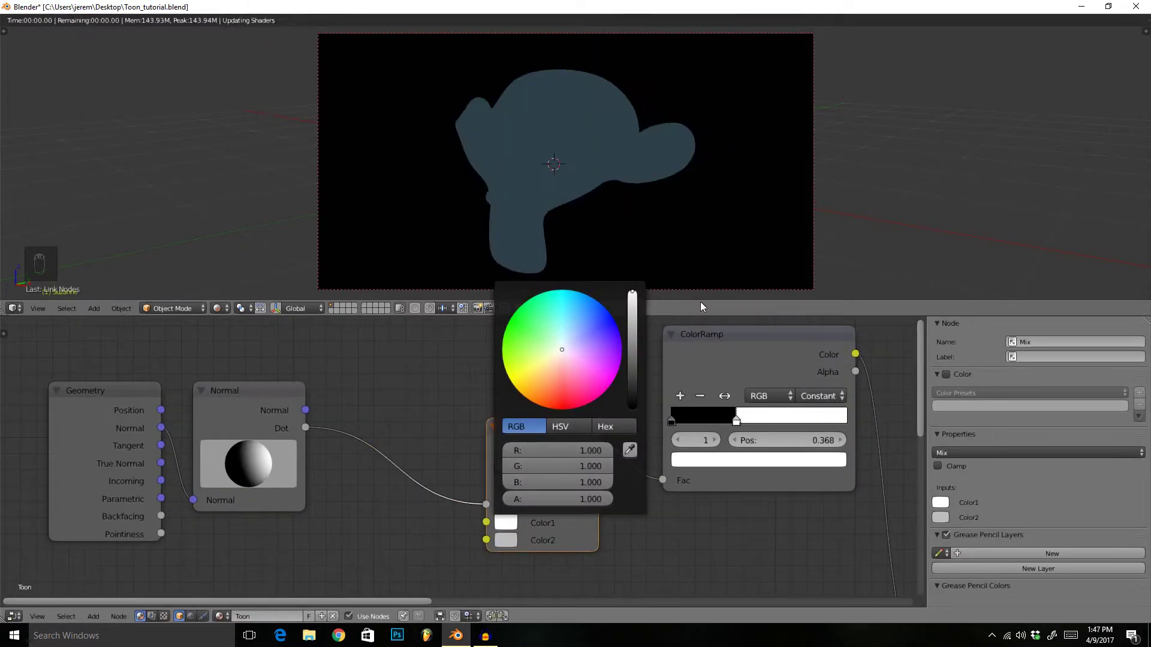
click(505, 540)
drag(637, 406, 634, 427)
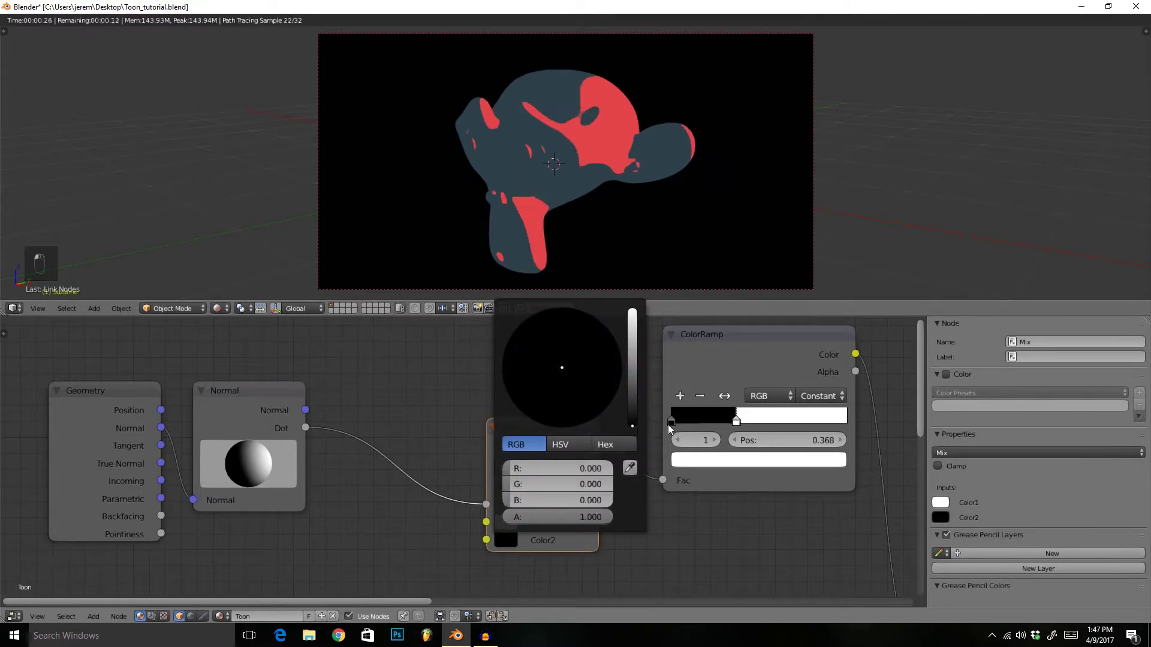
Move the white stop of the ColorRamp to position 0.973, checking the shading on the monkey head.
middle_drag(565, 160, 533, 174)
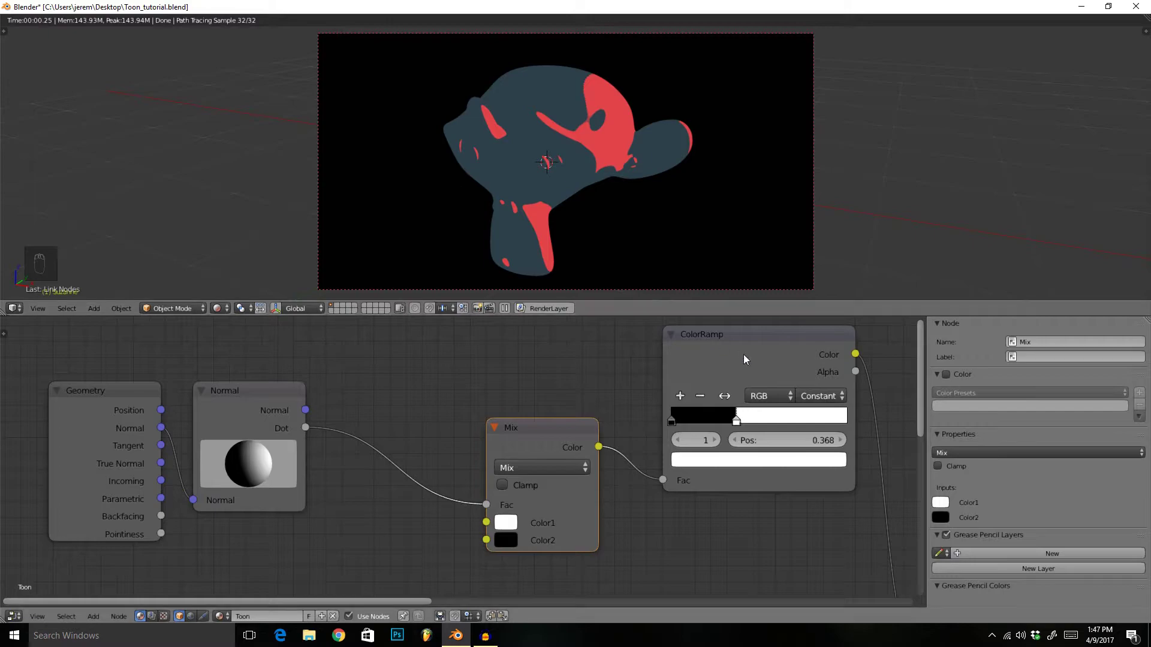
drag(737, 422, 833, 412)
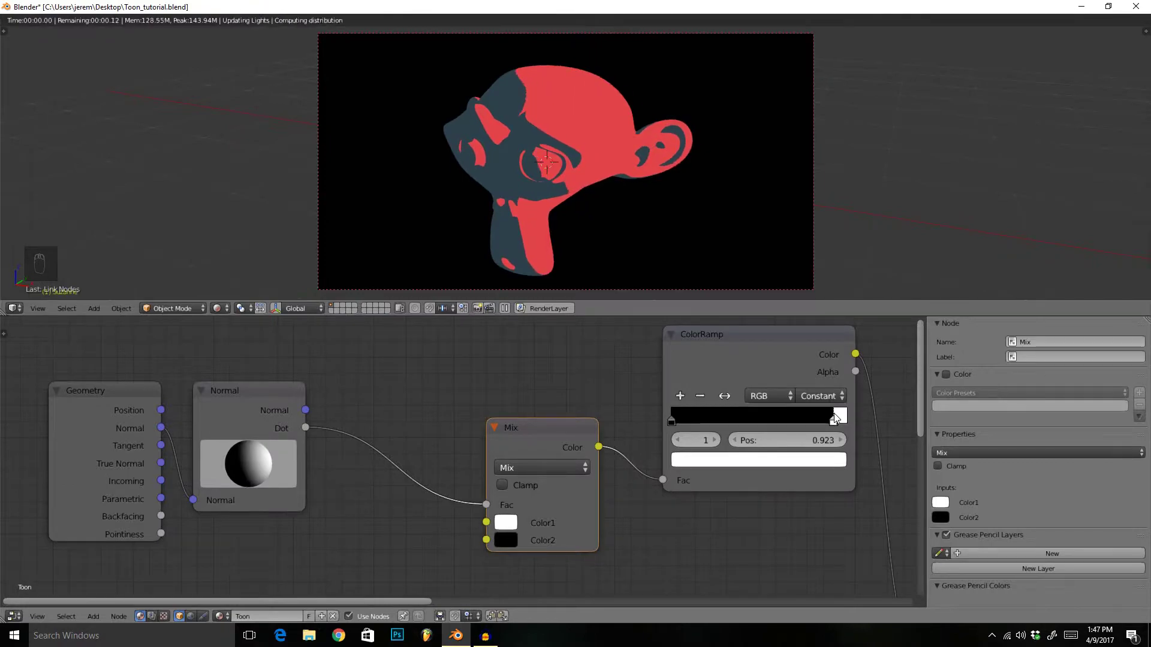
middle_drag(518, 190, 641, 186)
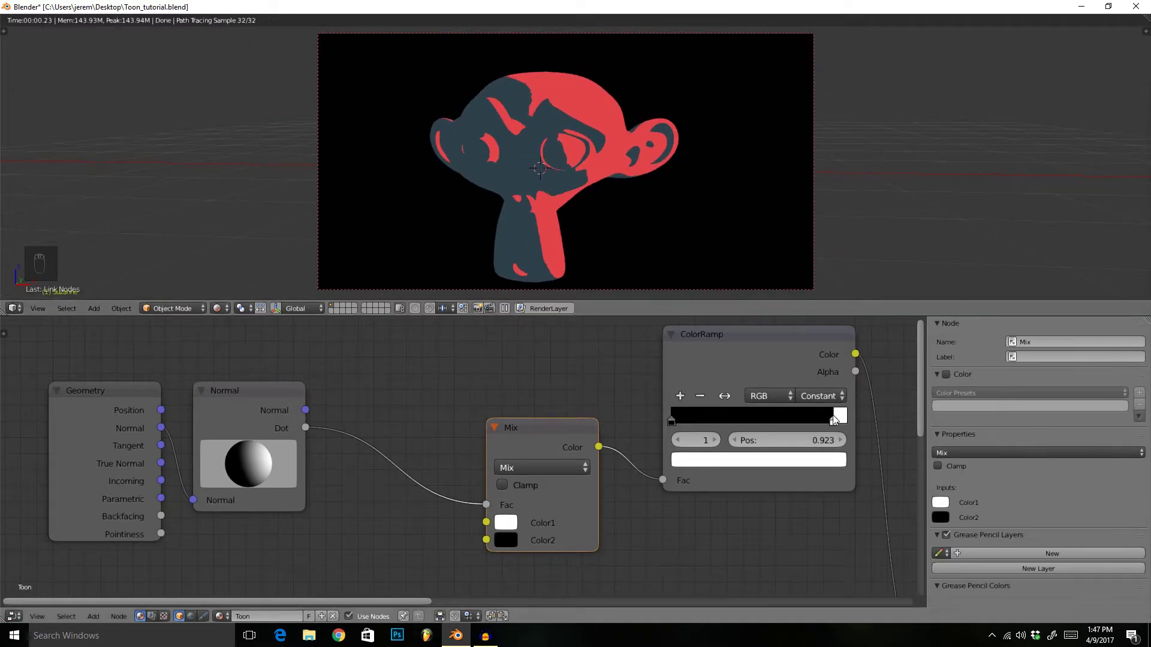
drag(839, 419, 843, 421)
scroll(636, 231, down, 3)
middle_drag(637, 231, 585, 212)
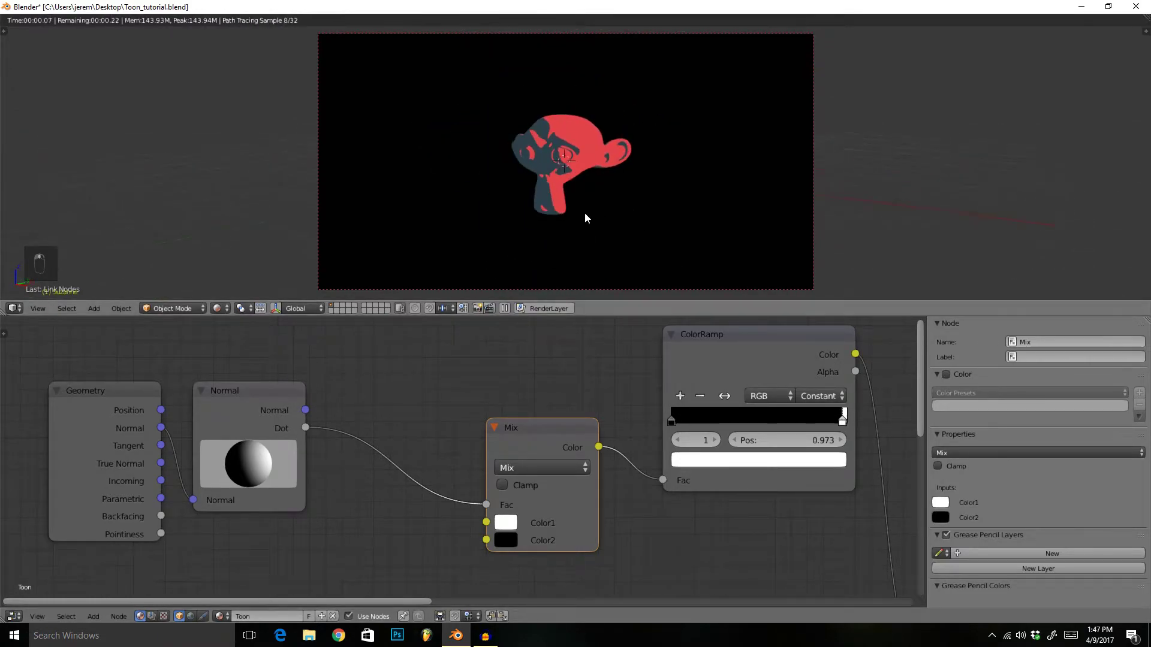
Move the Mix node up beside the ColorRamp so that the two nodes are aligned at the same height.
scroll(739, 456, down, 2)
key(b)
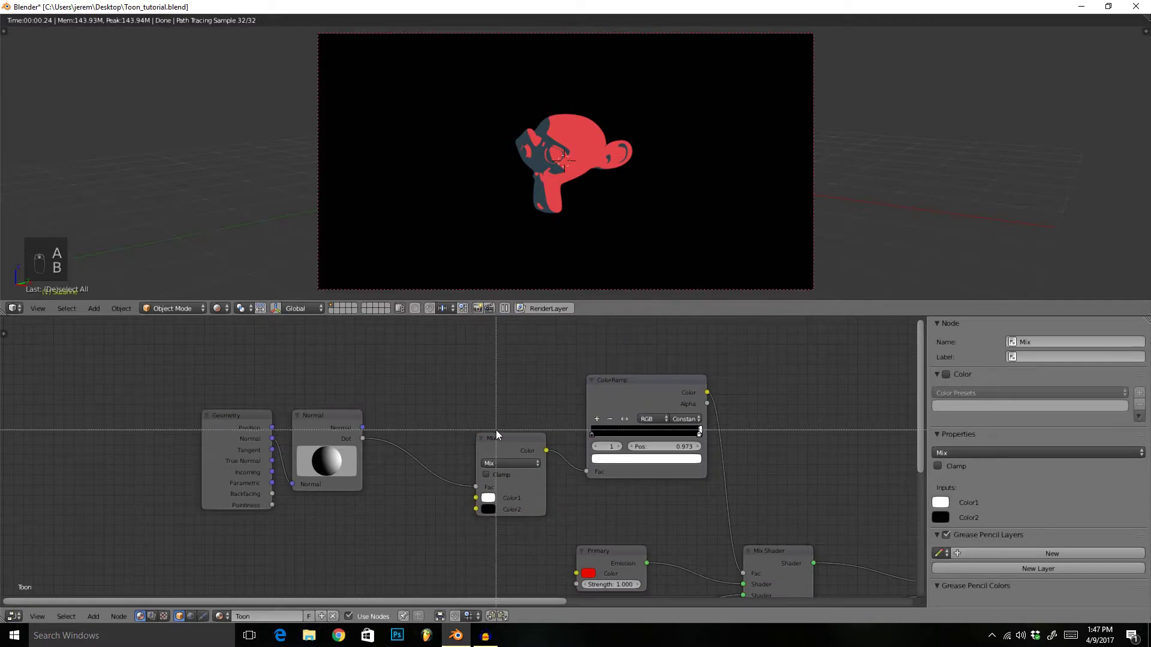
drag(495, 430, 496, 439)
key(g)
click(516, 379)
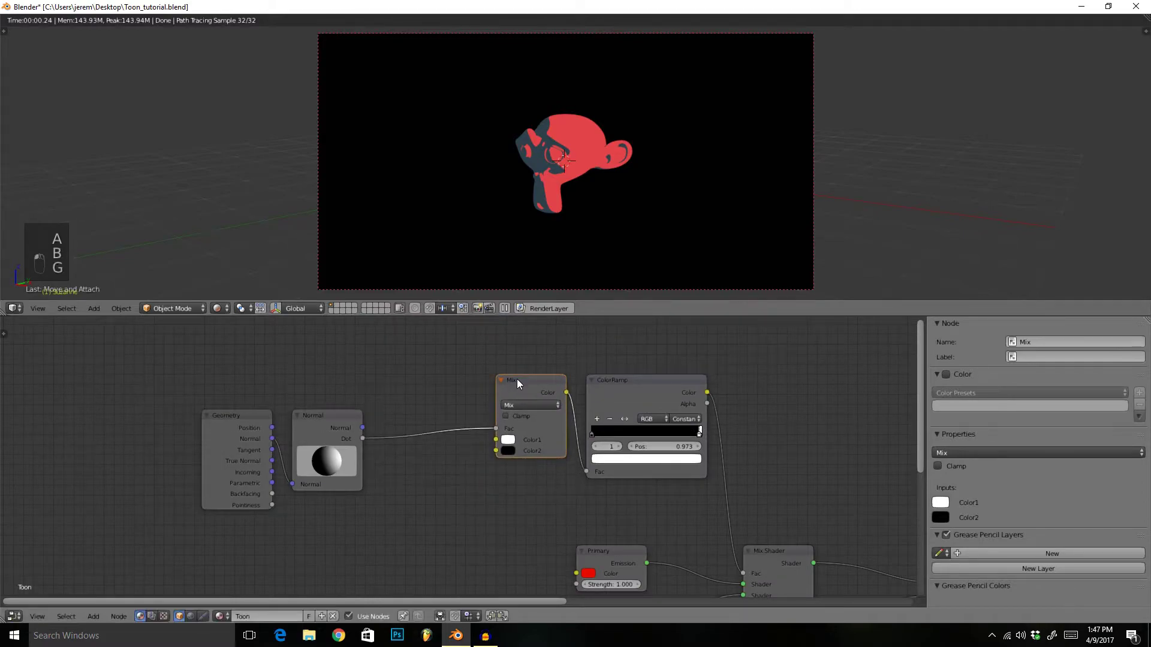
middle_drag(517, 378, 497, 414)
Join the Mix and ColorRamp nodes in a frame and label it Shadows.
key(a)
key(b)
drag(444, 379, 764, 544)
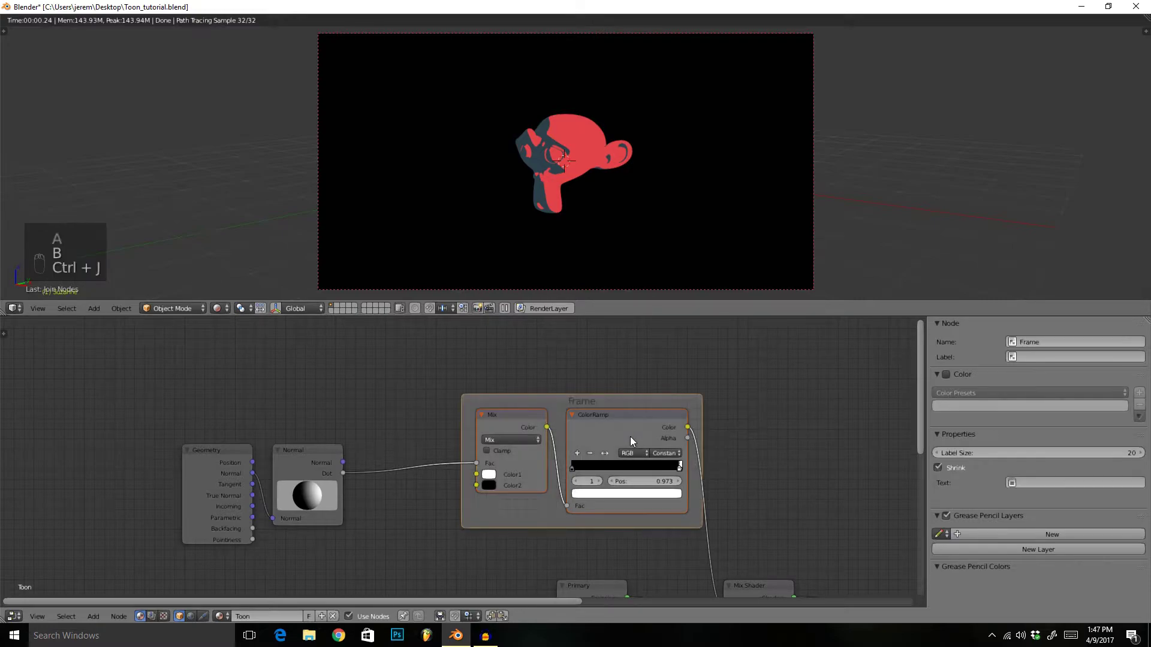
key(ctrl+j)
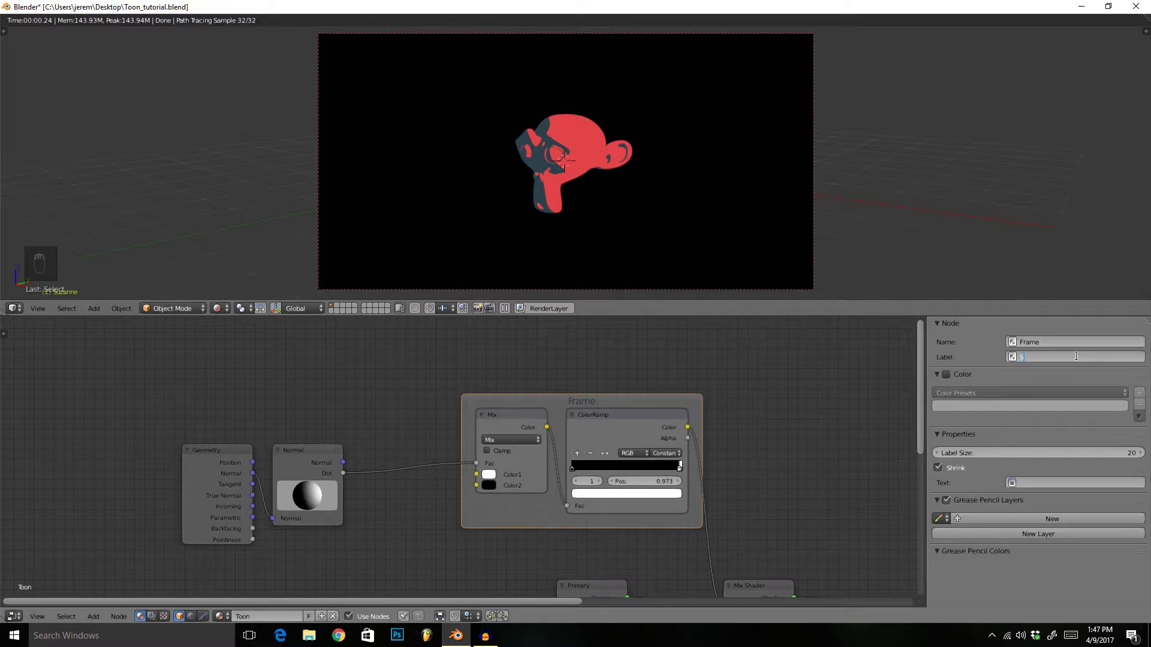
key(Return)
Enable a custom colour for the Shadows frame and set it to black.
click(946, 374)
click(966, 405)
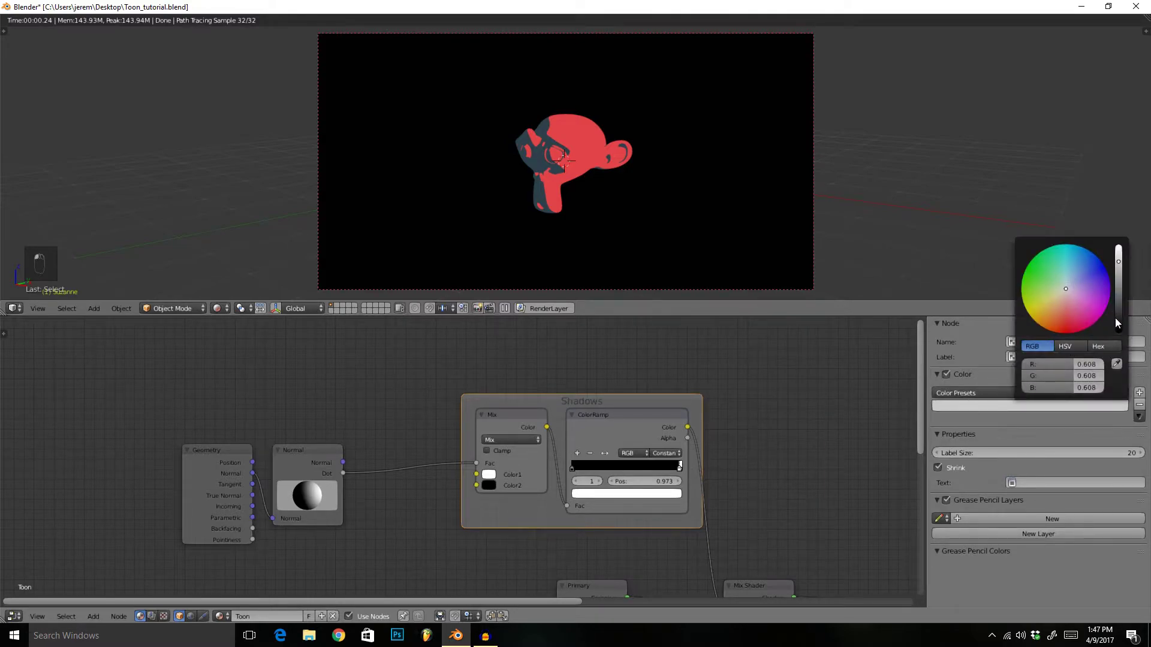
drag(1116, 317, 1117, 338)
scroll(584, 431, down, 3)
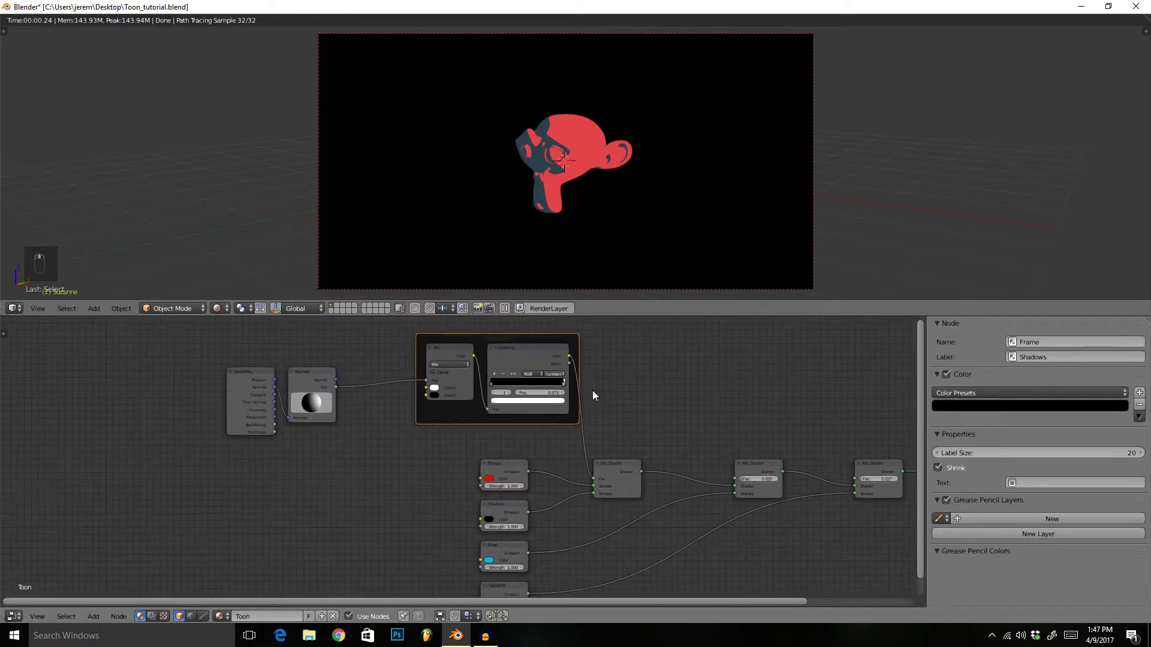
Duplicate the Mix and ColorRamp nodes of the Shadows frame and place the copies above the originals.
key(a)
key(b)
drag(393, 327, 610, 440)
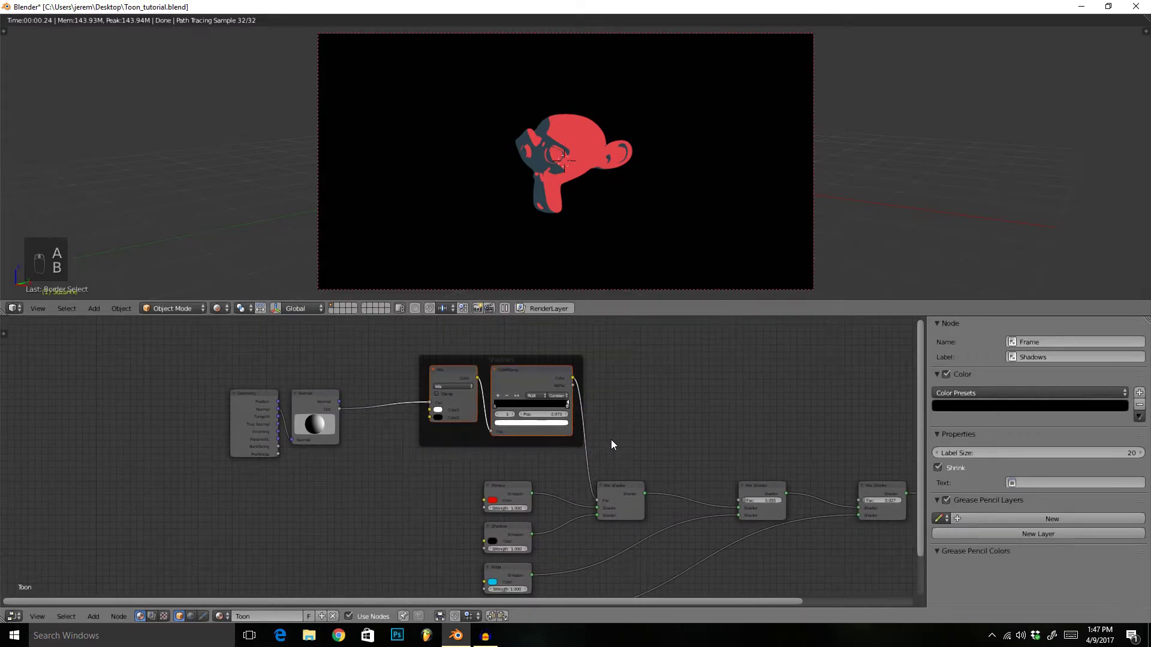
middle_drag(610, 440, 601, 450)
key(shift+d)
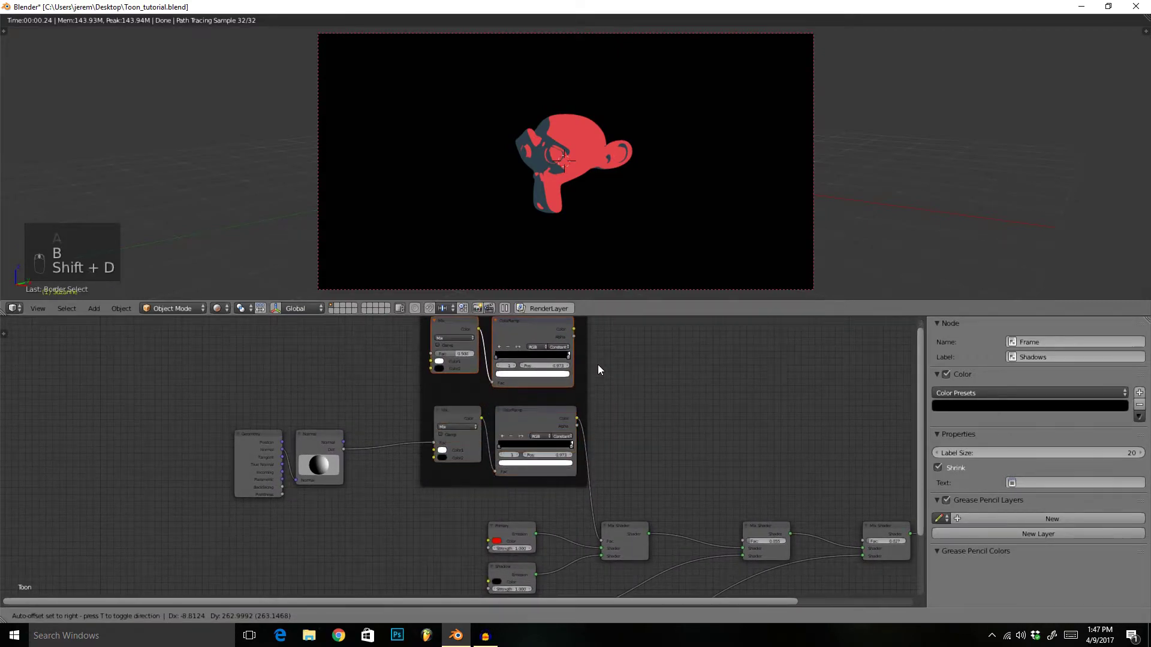
click(609, 420)
Detach the duplicated Mix and ColorRamp from the Shadows frame and move them clear above it.
key(g)
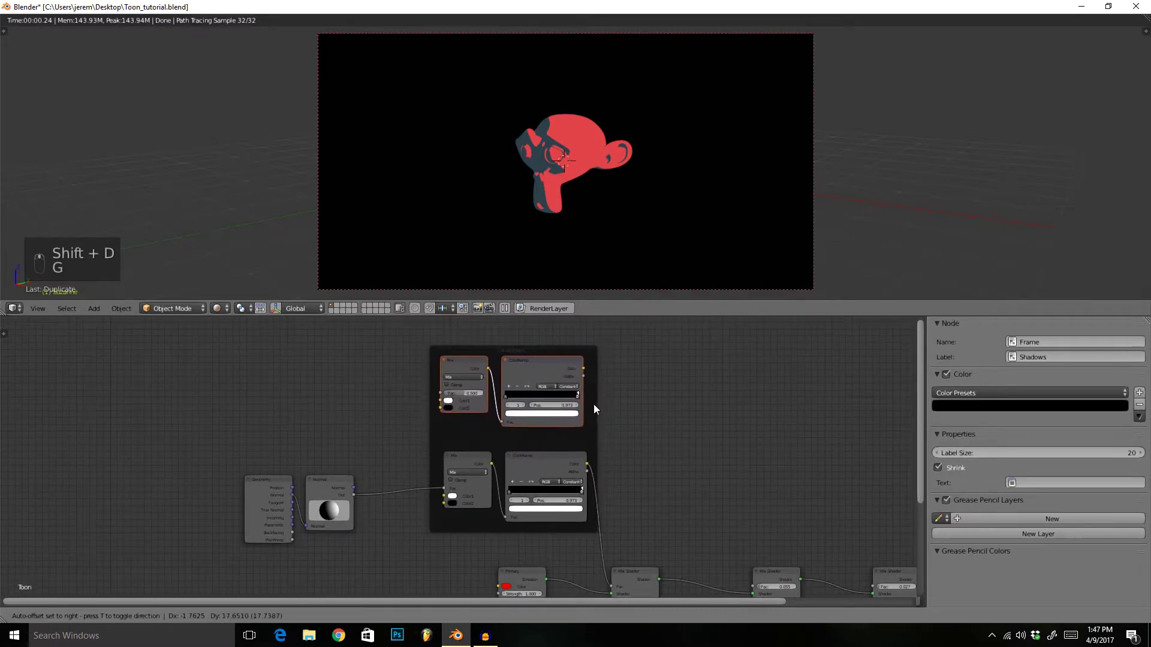
click(594, 405)
key(alt+p)
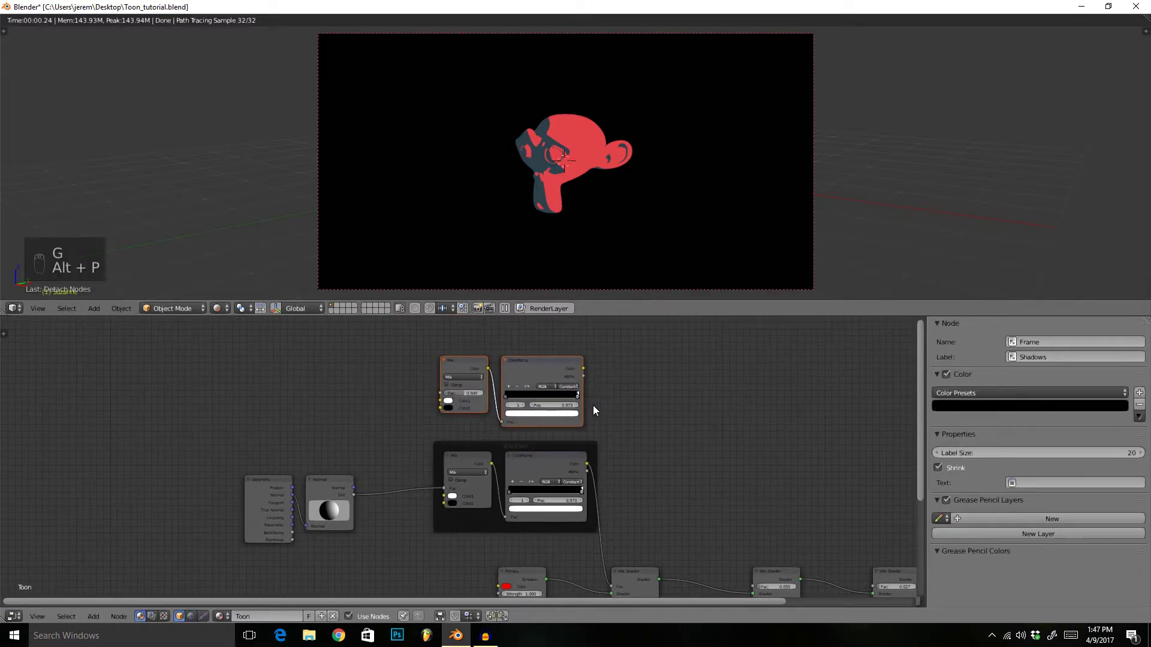
key(g)
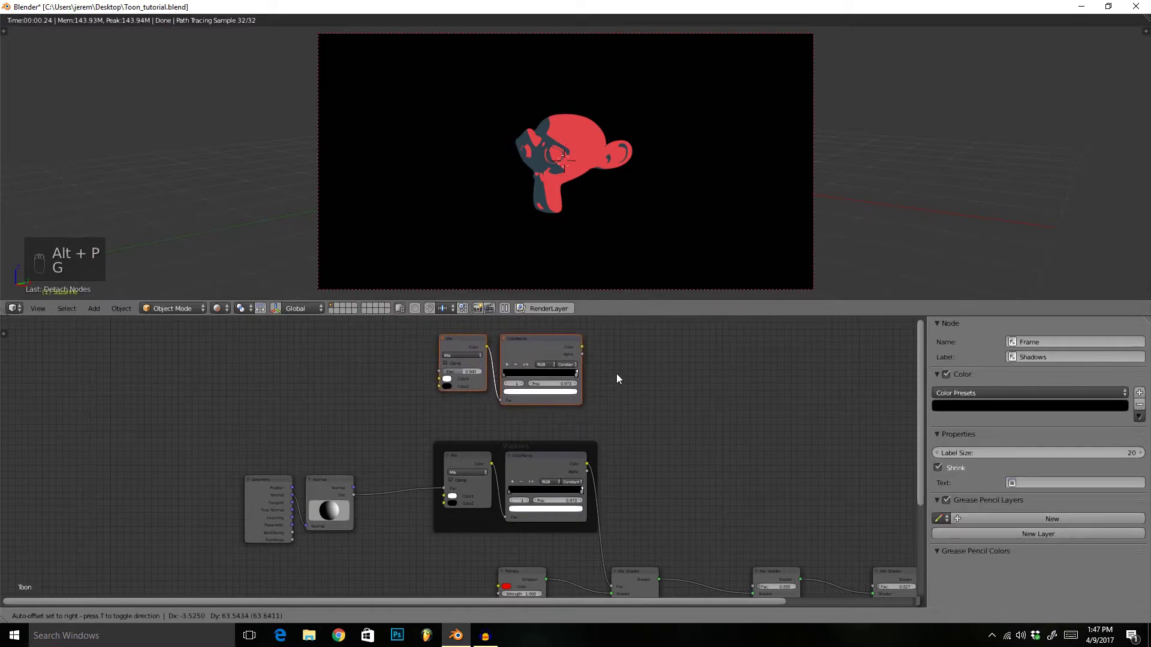
click(628, 376)
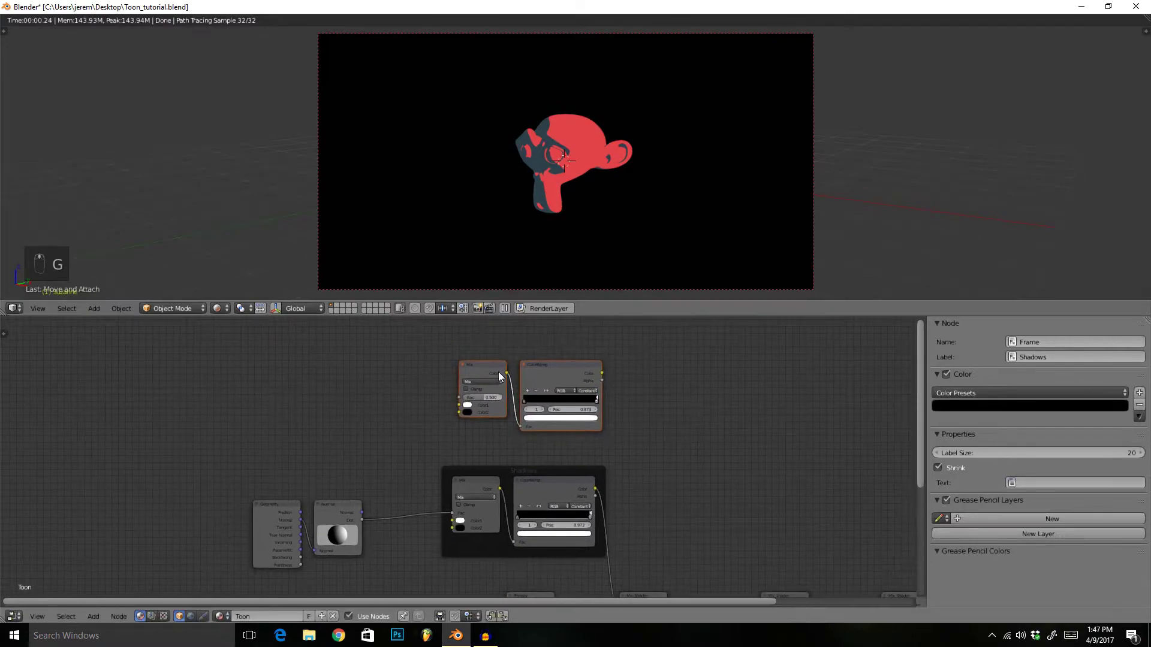
Delete the duplicated Mix node and link the Normal node's Dot output to the duplicated ColorRamp's Fac input.
drag(498, 371, 443, 369)
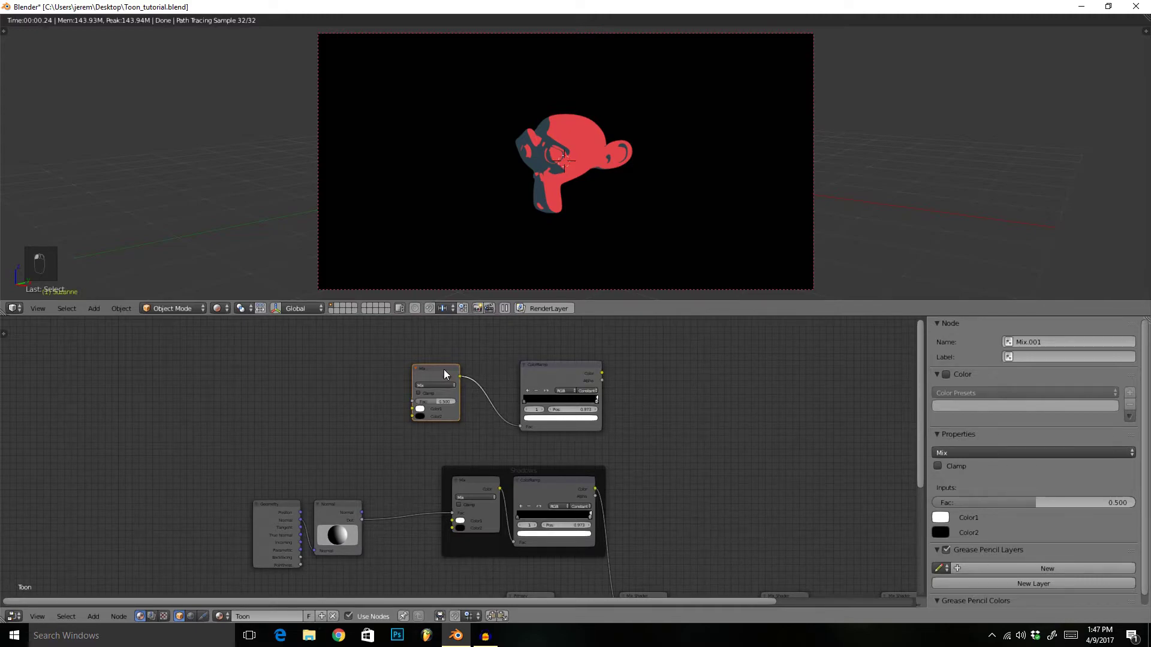
key(Delete)
scroll(373, 537, up, 1)
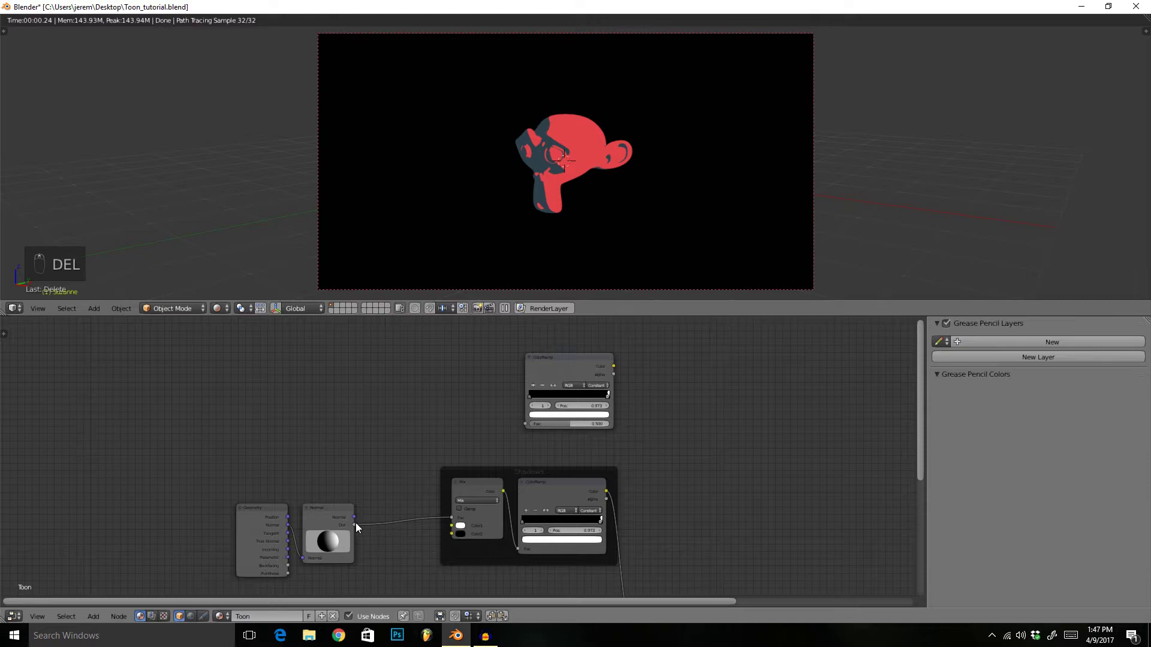
drag(355, 525, 522, 424)
Link the duplicated ColorRamp's Color output to the Fac input of the last Mix Shader, which blends in the white highlight.
scroll(593, 464, down, 2)
middle_drag(593, 467, 537, 447)
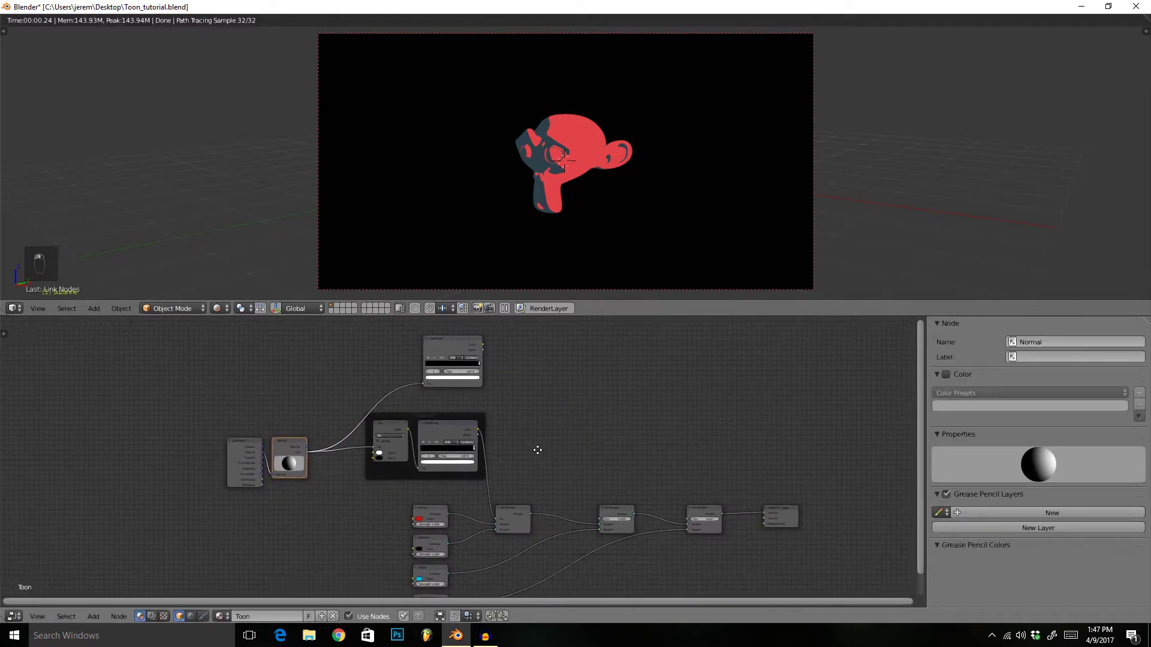
scroll(476, 359, up, 1)
middle_drag(467, 352, 494, 369)
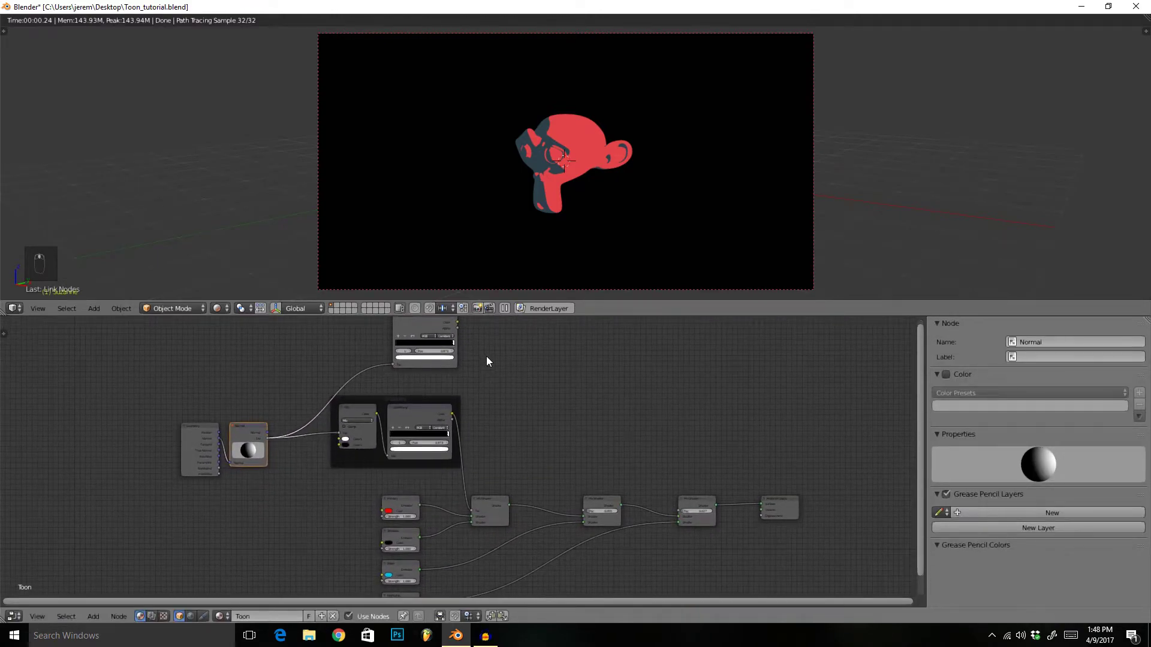
scroll(487, 356, down, 1)
drag(454, 329, 655, 503)
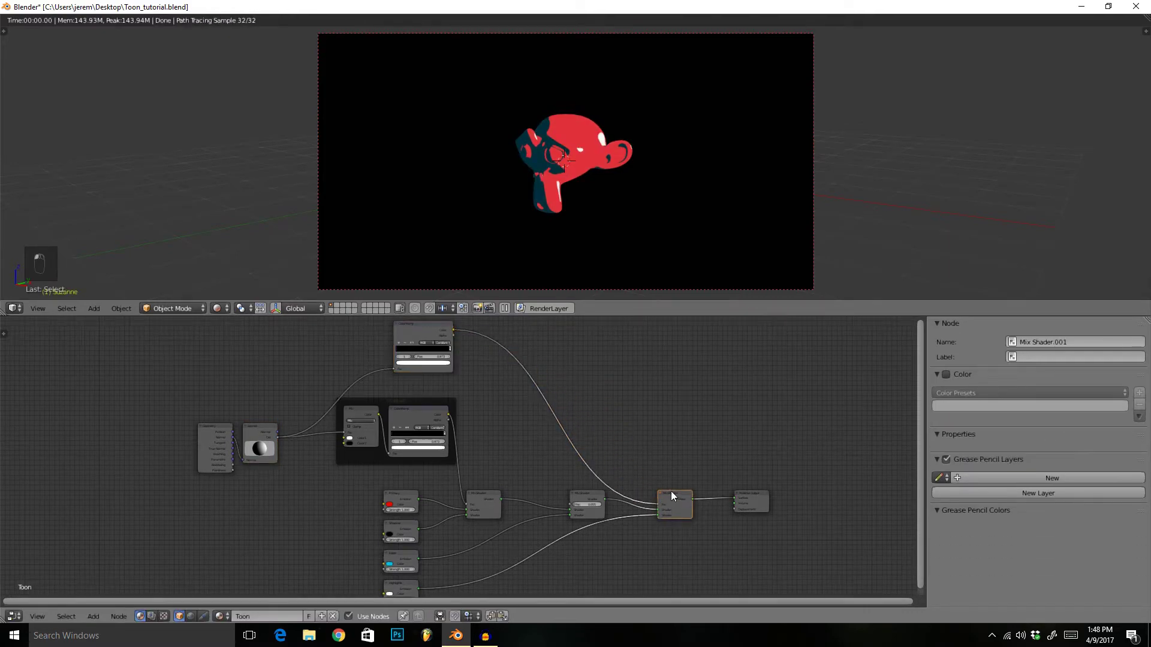
middle_drag(390, 588, 411, 535)
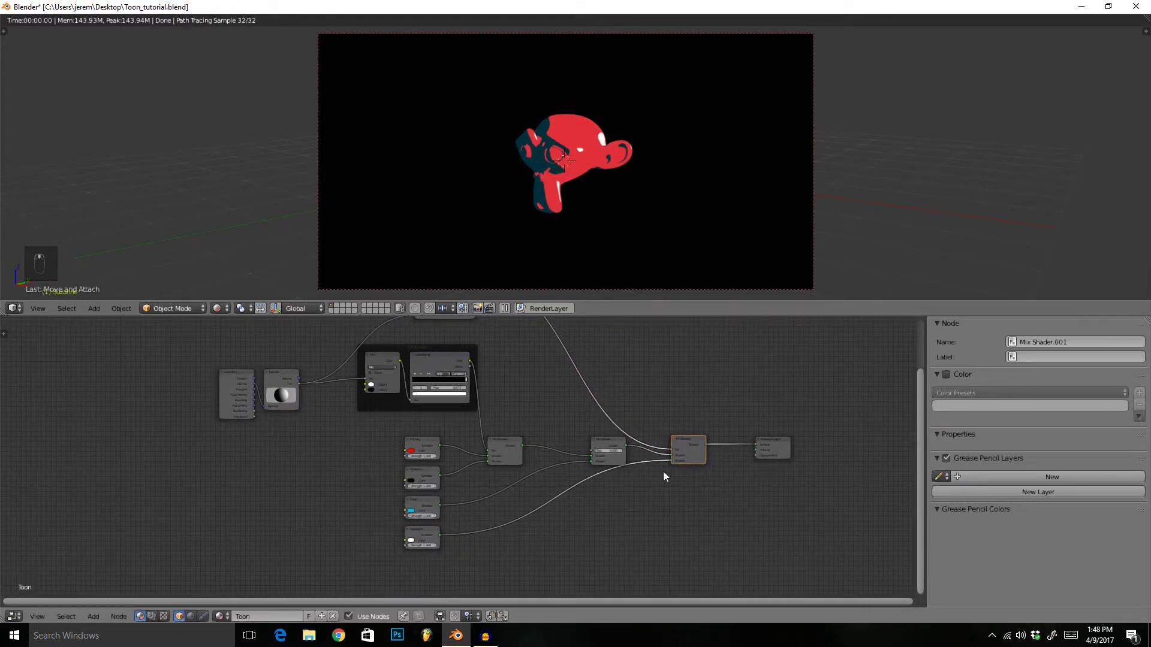
Move the white stop of the duplicated ColorRamp to position 0.432 and check the highlight on the head.
scroll(481, 388, up, 2)
middle_drag(522, 404, 517, 457)
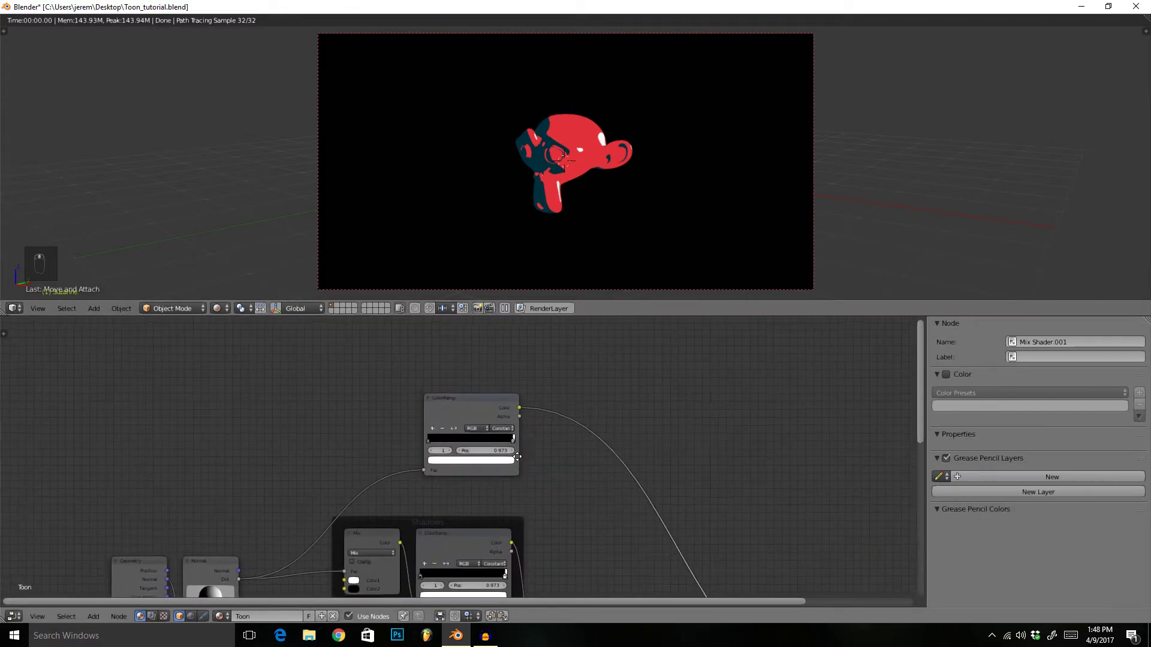
scroll(518, 456, up, 5)
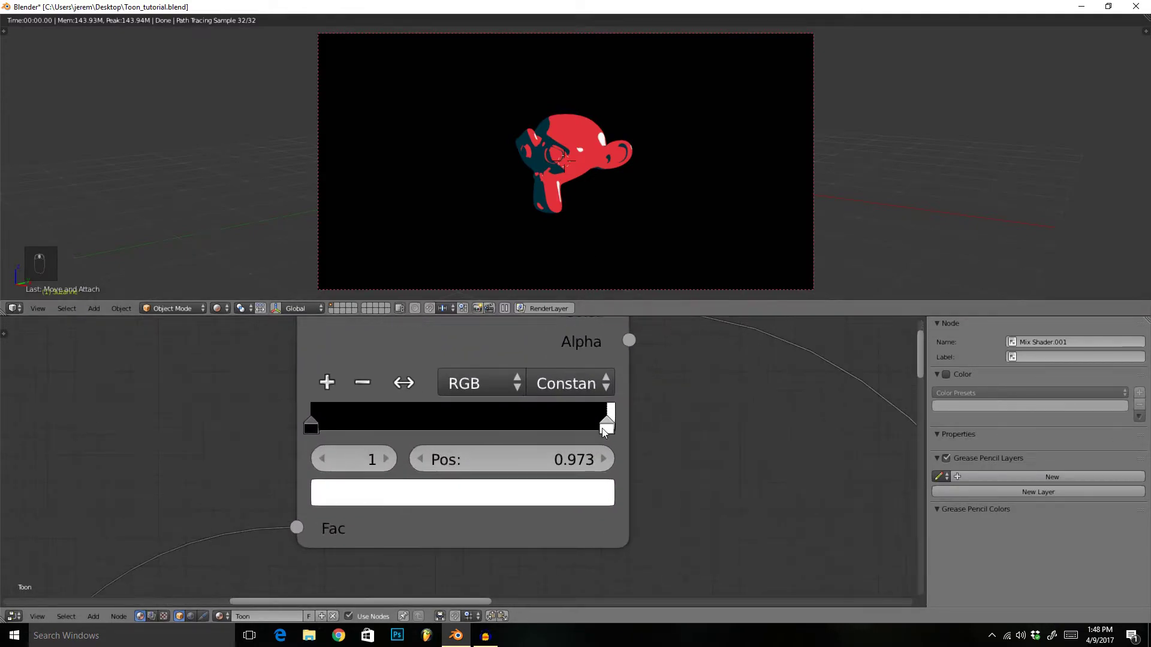
drag(570, 431, 442, 428)
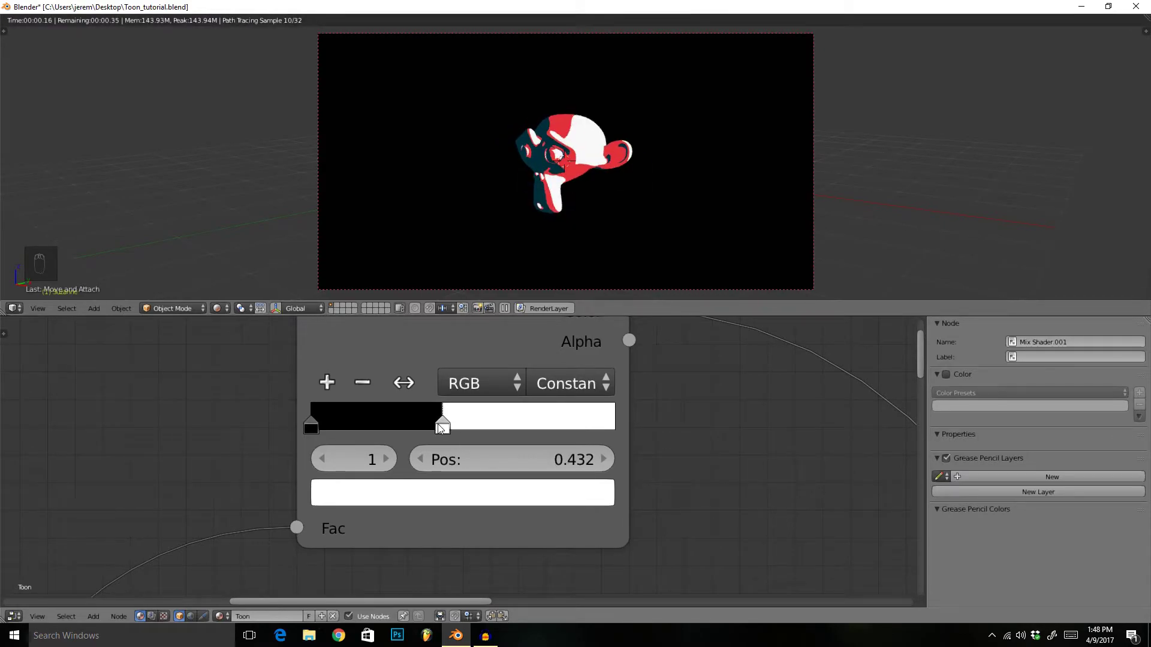
mouse_move(590, 172)
middle_down()
mouse_move(652, 172)
mouse_move(609, 221)
mouse_move(469, 139)
mouse_move(438, 153)
mouse_move(461, 167)
mouse_move(584, 158)
middle_up()
scroll(550, 189, up, 3)
scroll(502, 421, down, 2)
scroll(502, 421, down, 5)
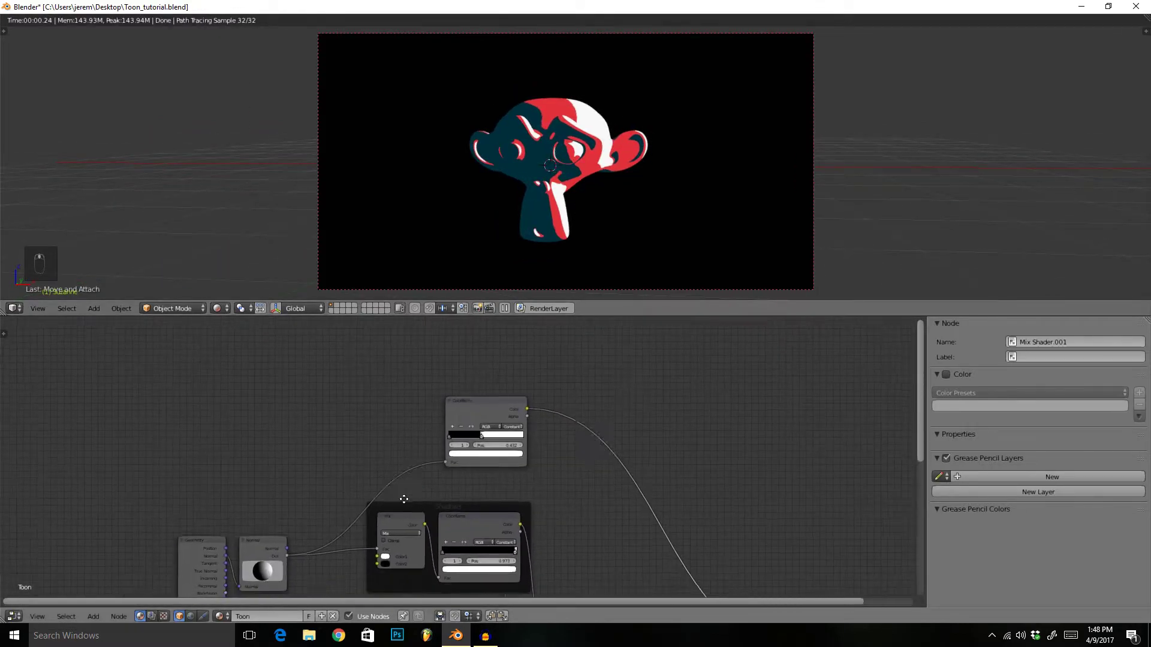
Rotate the Normal node's sphere so that the highlight falls on the opposite side of the monkey's face.
middle_drag(240, 576, 399, 468)
scroll(399, 469, up, 4)
scroll(382, 514, up, 2)
mouse_move(332, 537)
mouse_down()
mouse_move(314, 528)
mouse_move(278, 538)
mouse_move(265, 563)
mouse_move(268, 594)
mouse_move(293, 617)
mouse_move(333, 574)
mouse_move(268, 554)
mouse_move(168, 589)
mouse_move(157, 613)
mouse_up()
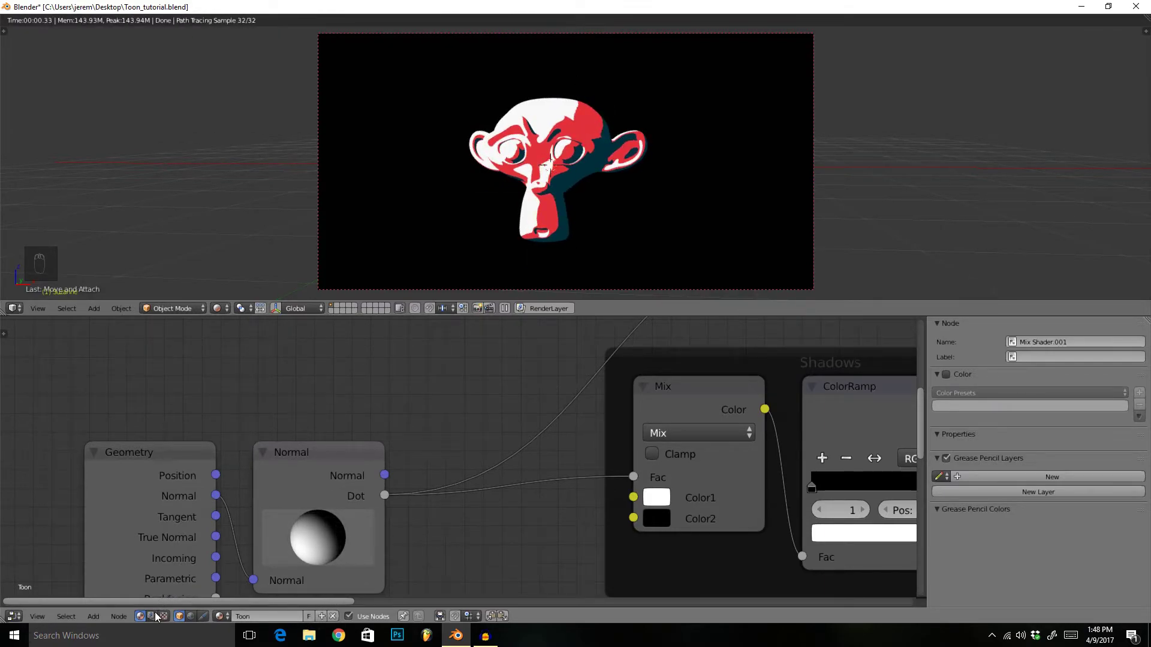
Move the middle Mix Shader closer to the first Mix Shader to even out the node spacing.
scroll(483, 428, down, 5)
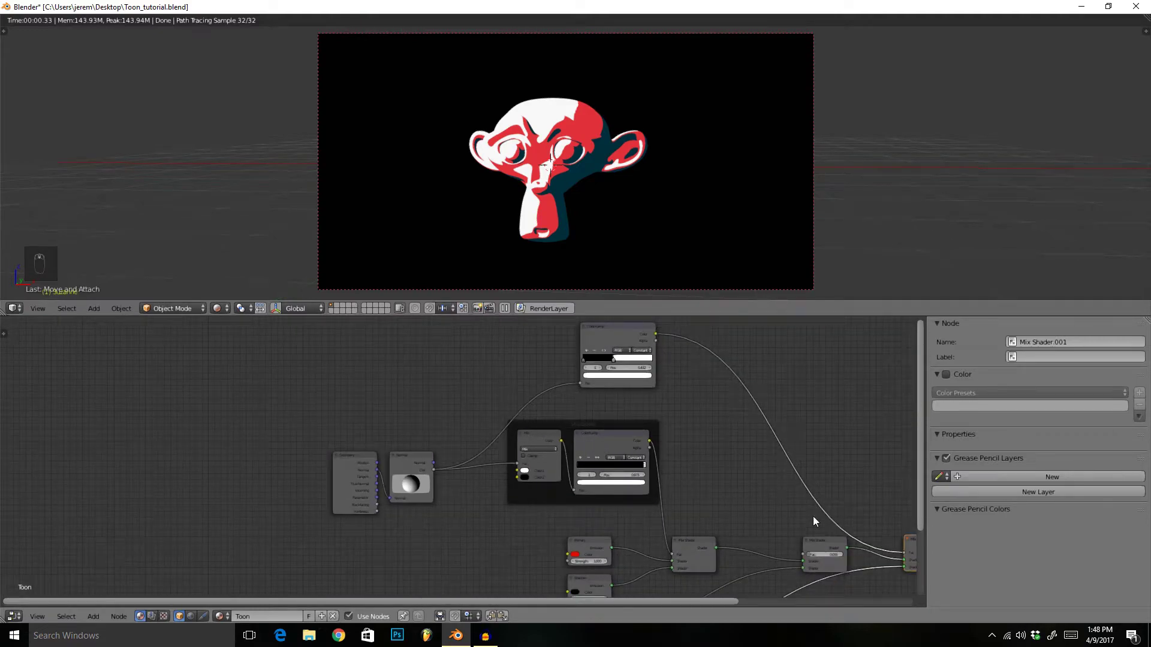
middle_drag(815, 521, 601, 438)
drag(528, 440, 501, 439)
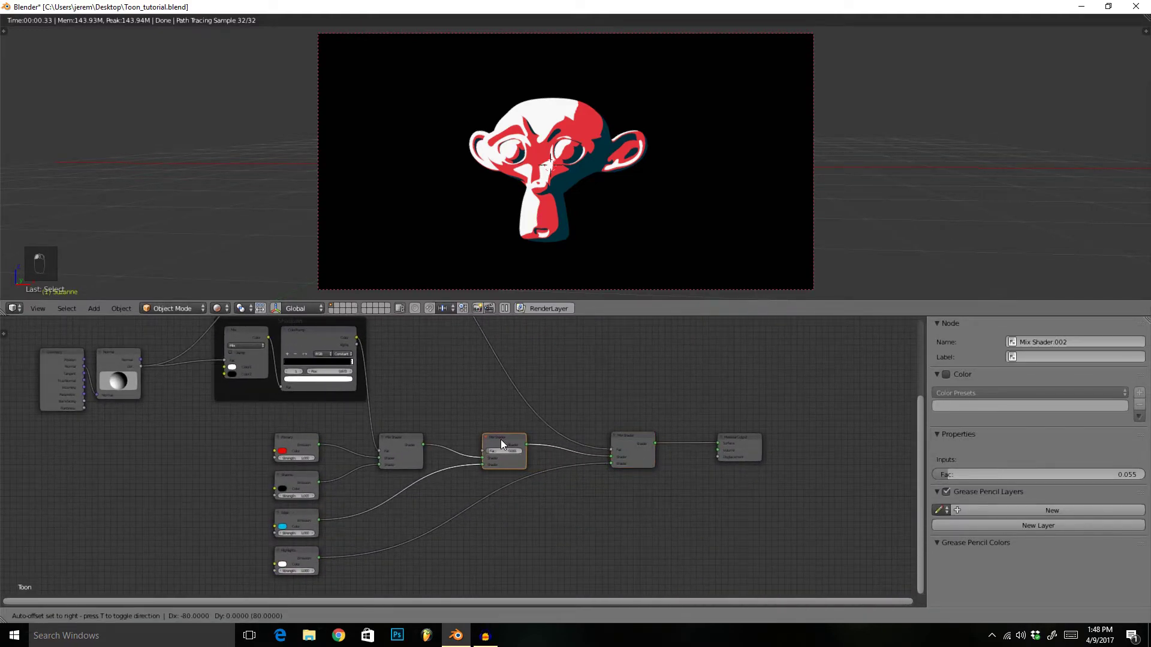
scroll(412, 411, down, 1)
Move the Geometry node farther away from the Normal node to make room between them.
middle_drag(412, 412, 624, 442)
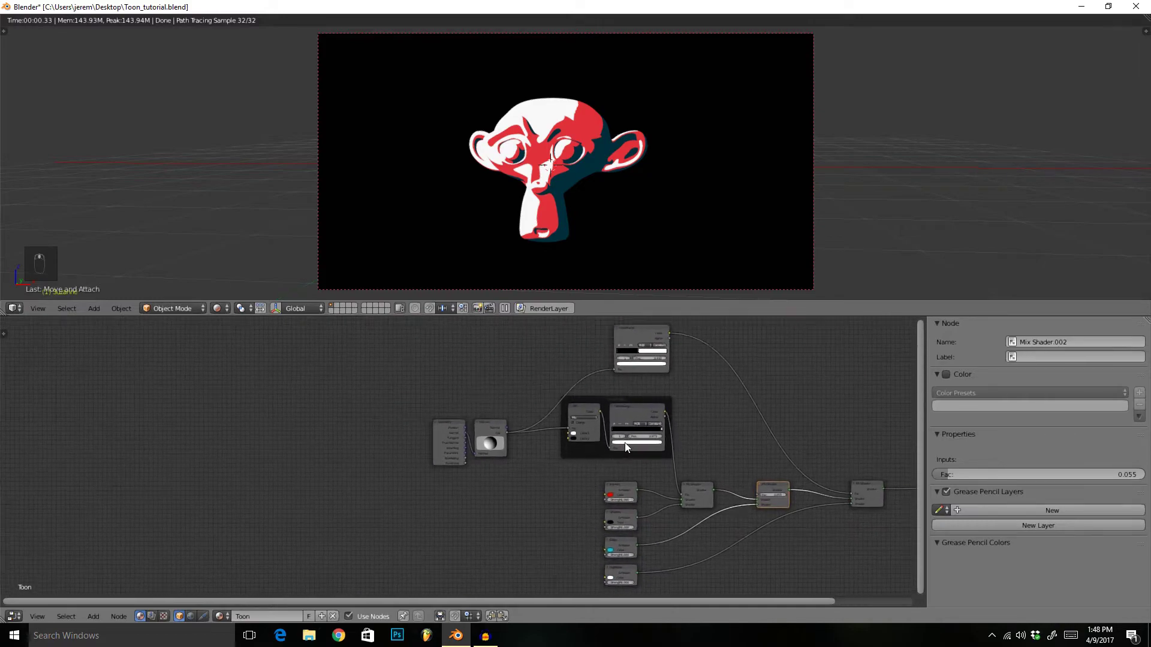
scroll(628, 456, up, 5)
scroll(628, 455, up, 2)
drag(426, 368, 290, 381)
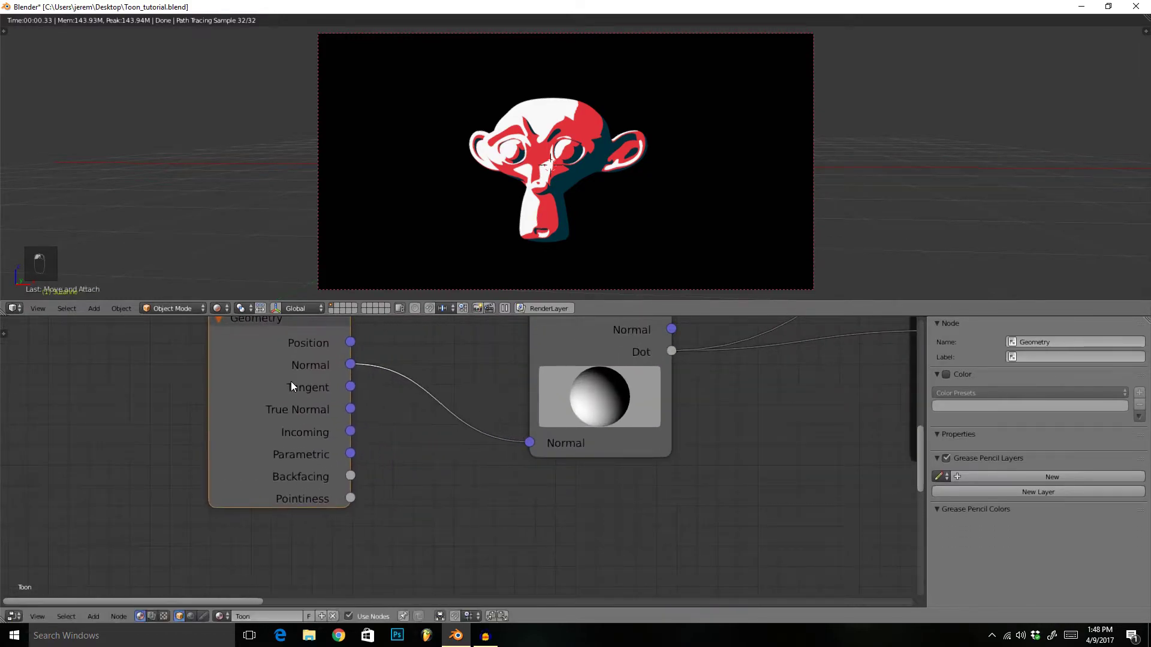
middle_drag(290, 381, 433, 413)
scroll(337, 439, up, 2)
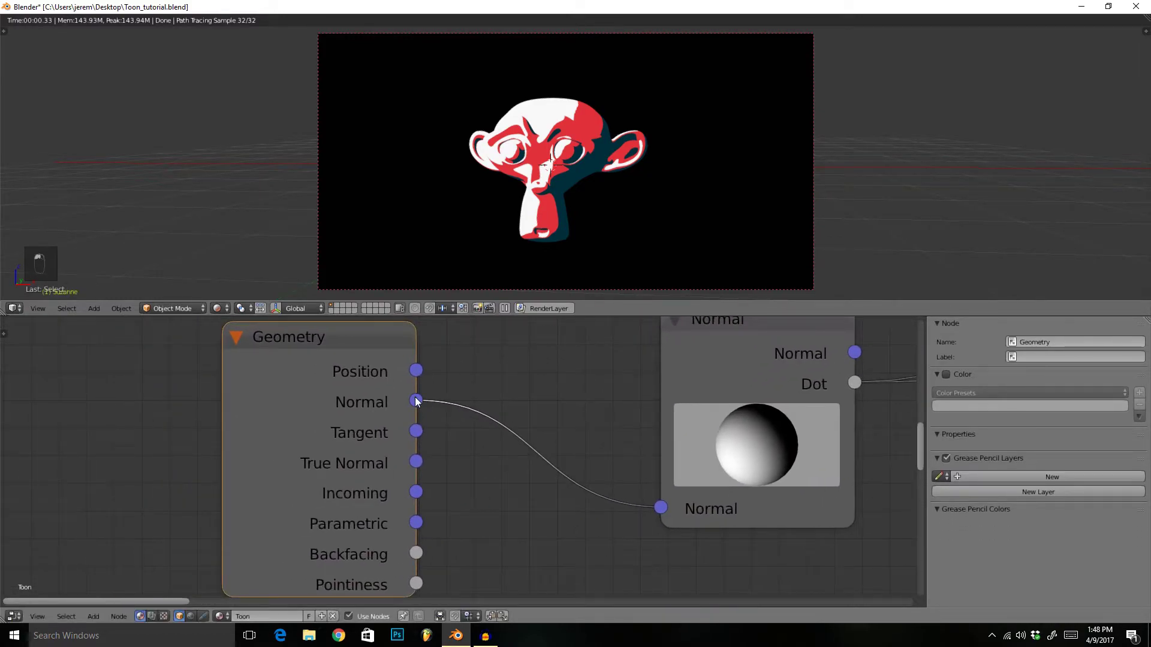
drag(416, 400, 478, 378)
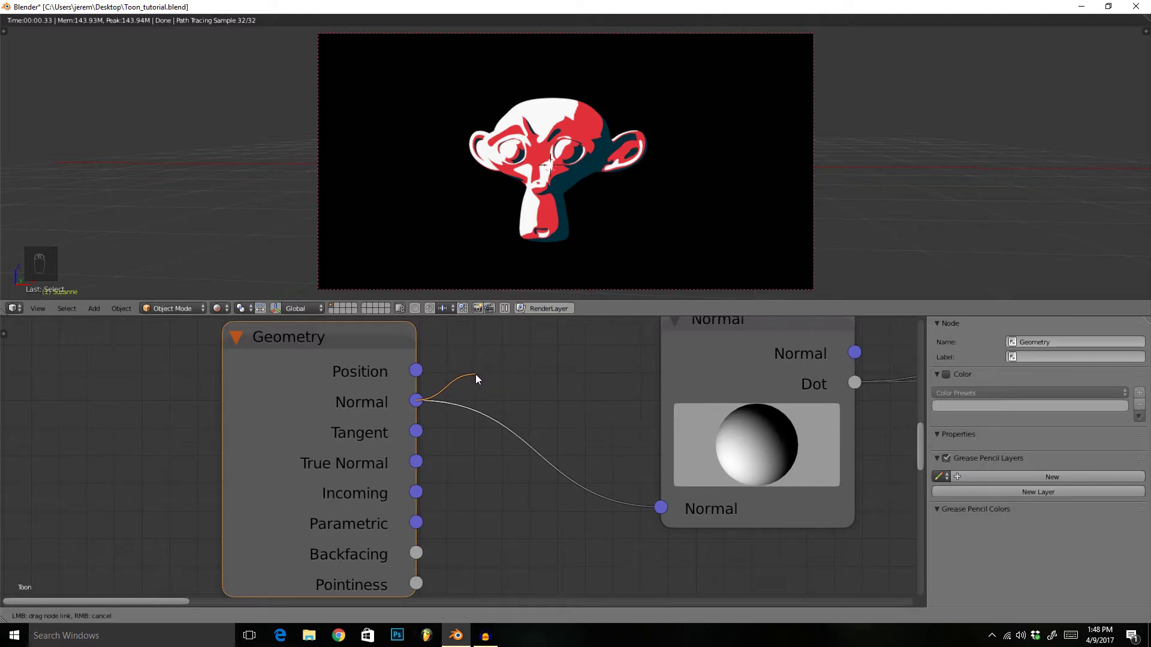
drag(475, 373, 474, 373)
Rotate the Normal node's sphere slightly to fine-tune the light direction on the monkey head.
scroll(475, 373, down, 2)
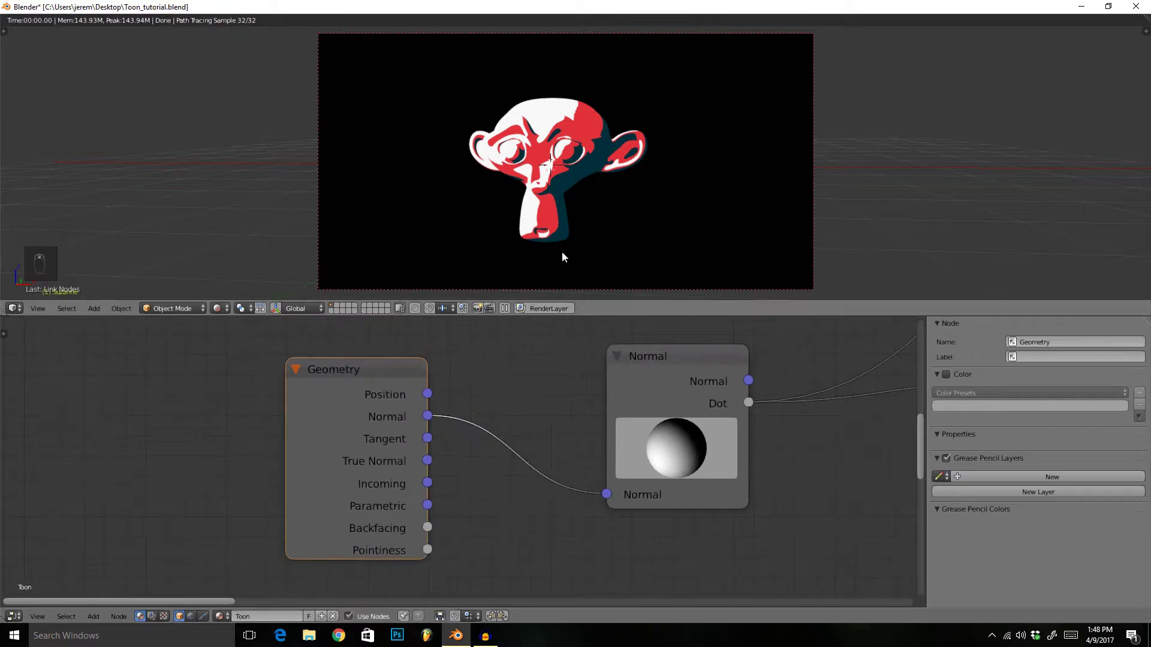
mouse_move(674, 444)
mouse_down()
mouse_move(678, 462)
mouse_move(718, 434)
mouse_move(689, 450)
mouse_up()
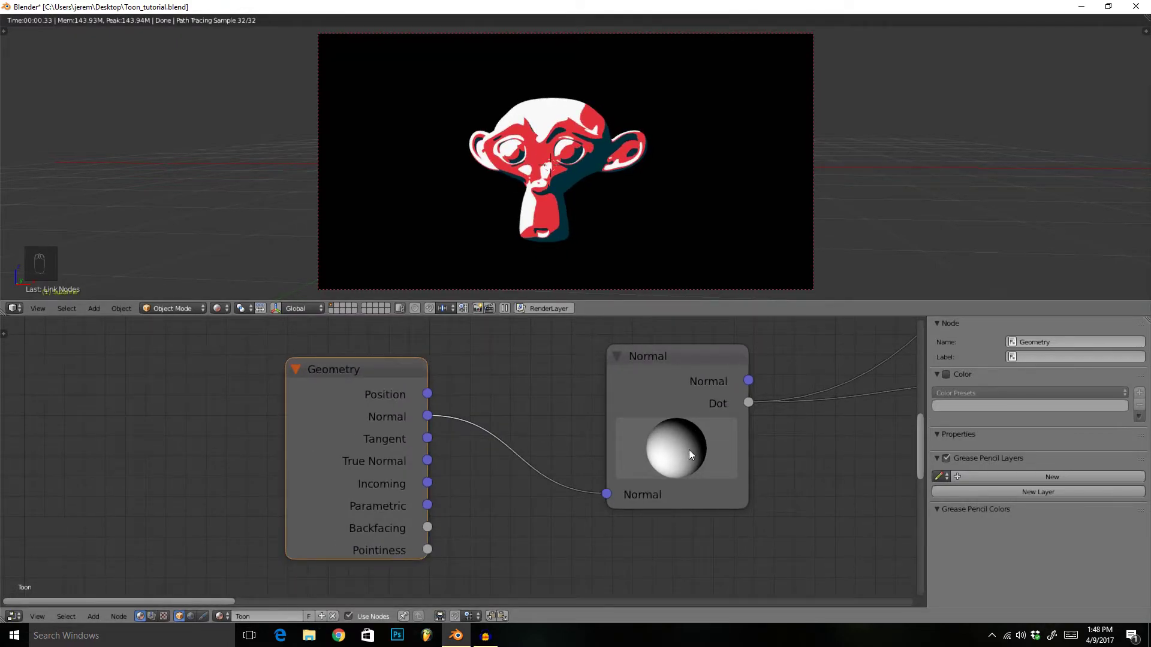
Add a Vector Math node above the Normal node and link the Geometry node's Normal output to its second Vector input.
scroll(688, 449, down, 3)
key(shift+a)
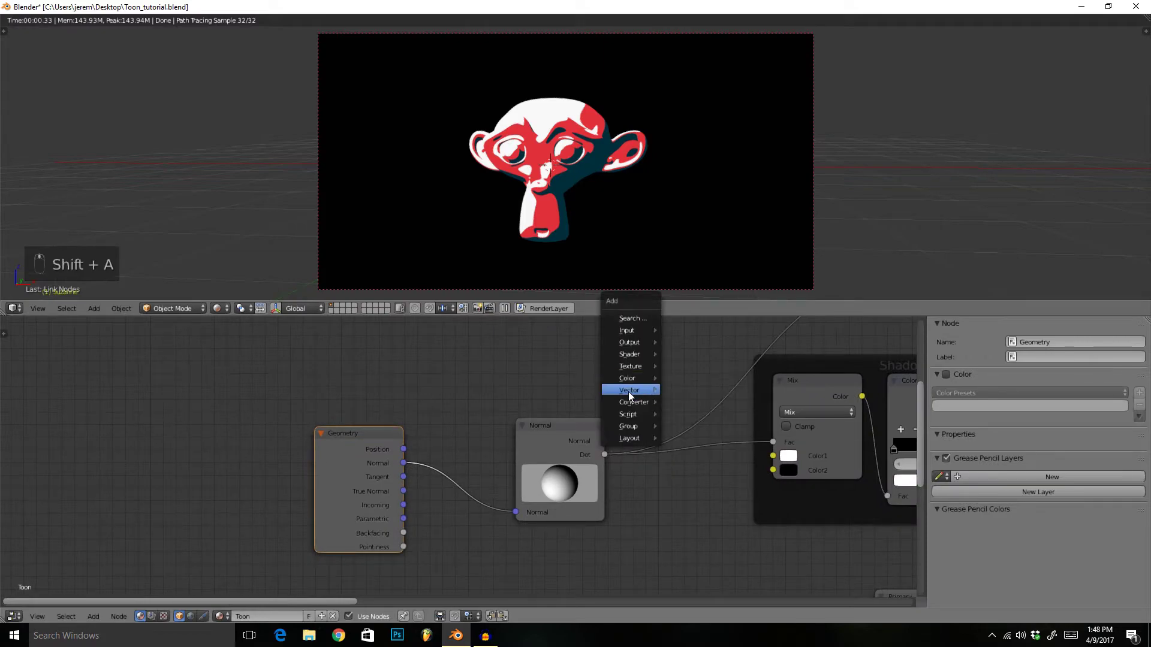
mouse_move(653, 391)
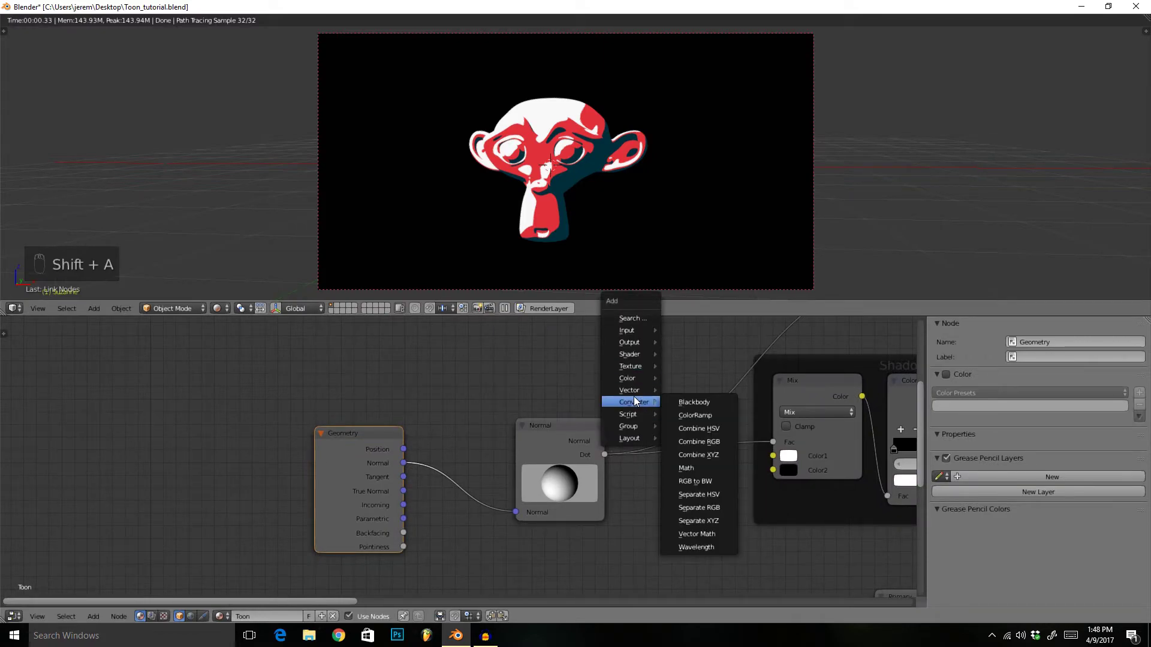
click(716, 533)
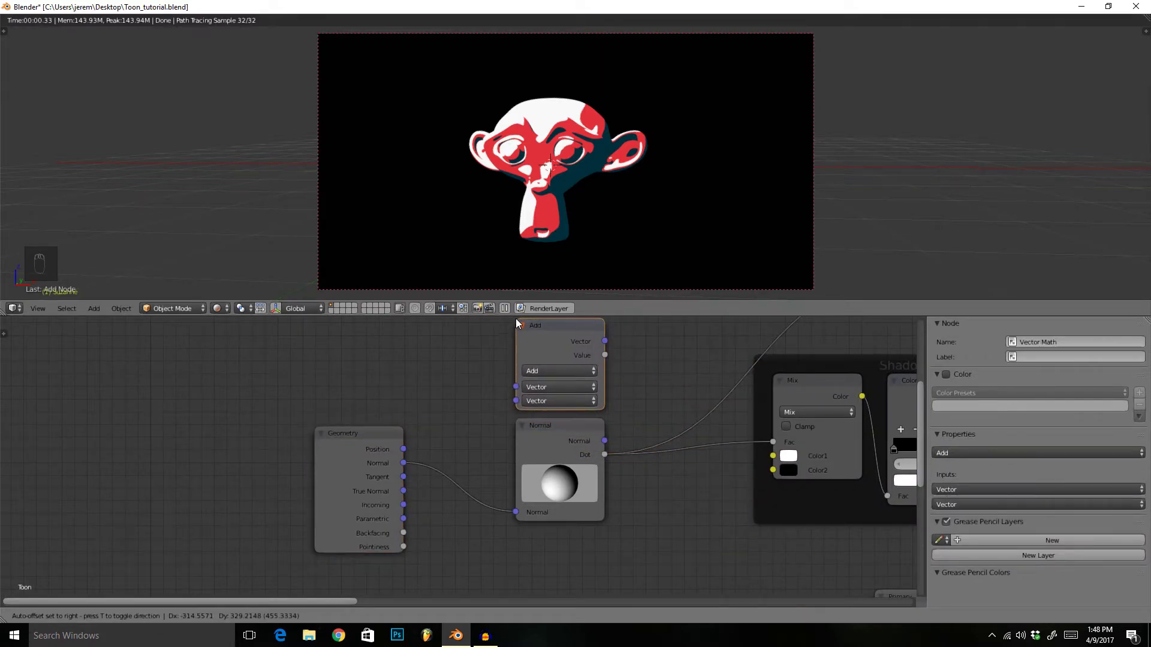
click(561, 366)
drag(404, 465, 468, 449)
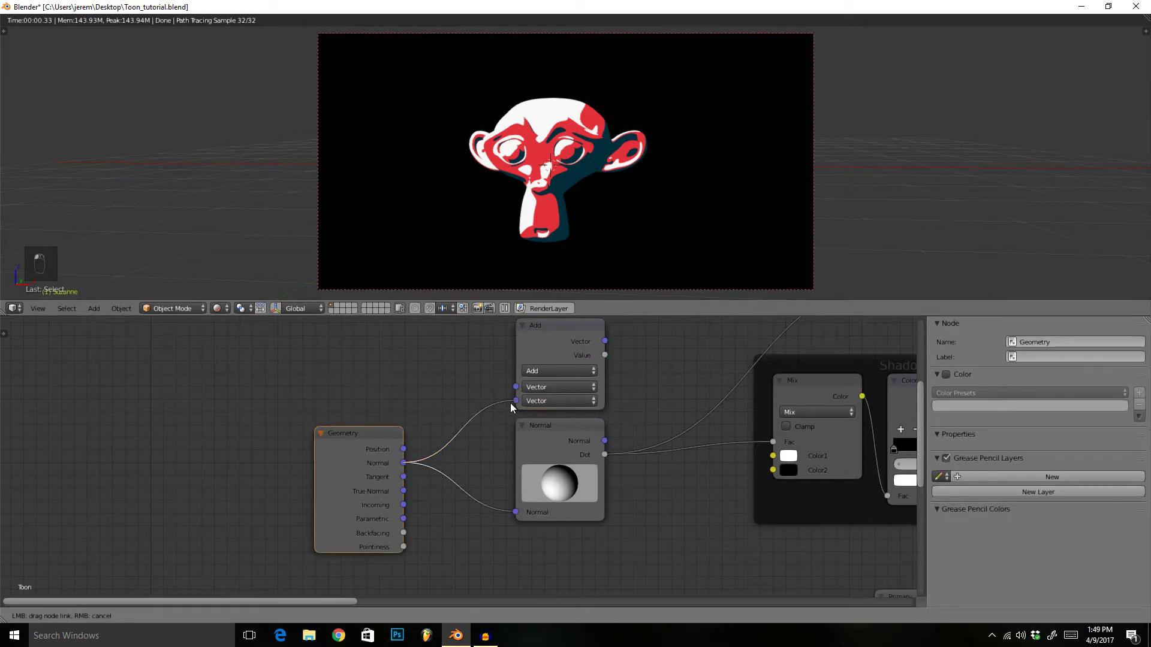
drag(512, 408, 516, 400)
Add a Combine XYZ node above the Geometry node and link its Vector output to the Add node's first Vector input.
key(shift+a)
mouse_move(459, 392)
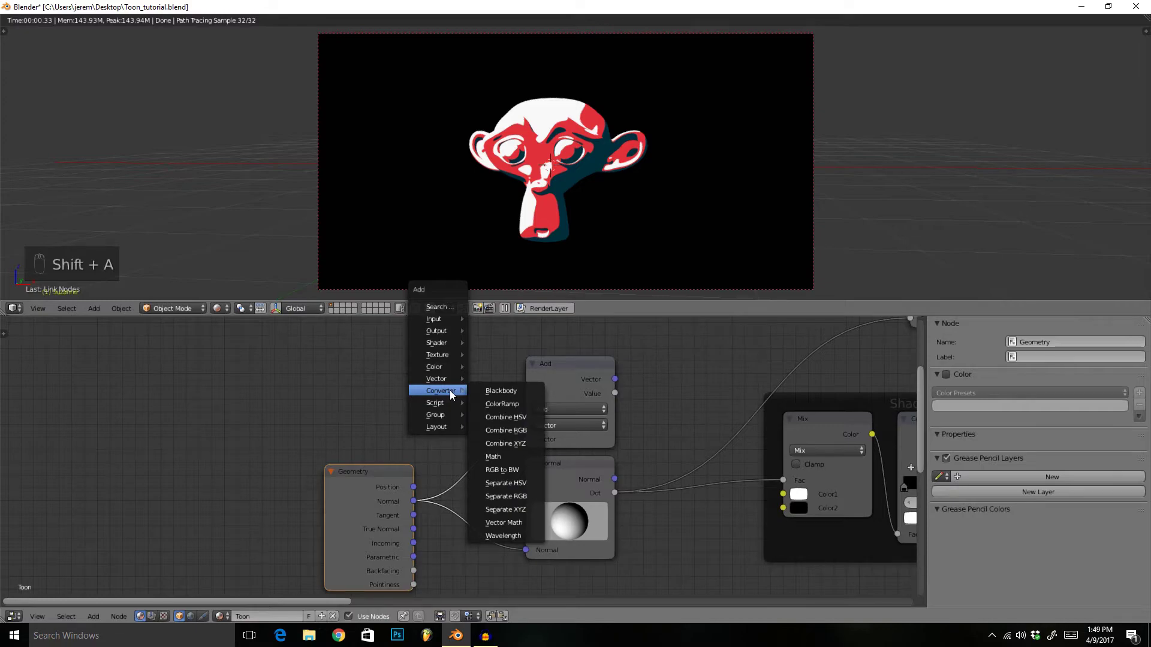
click(505, 443)
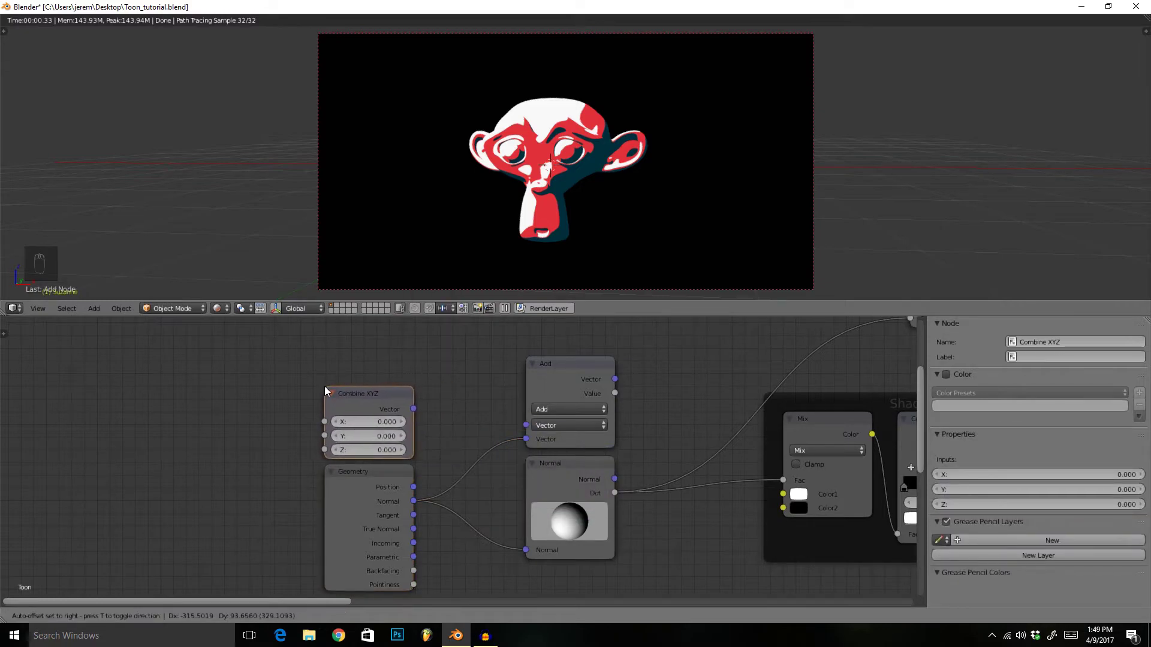
click(338, 393)
drag(414, 410, 526, 425)
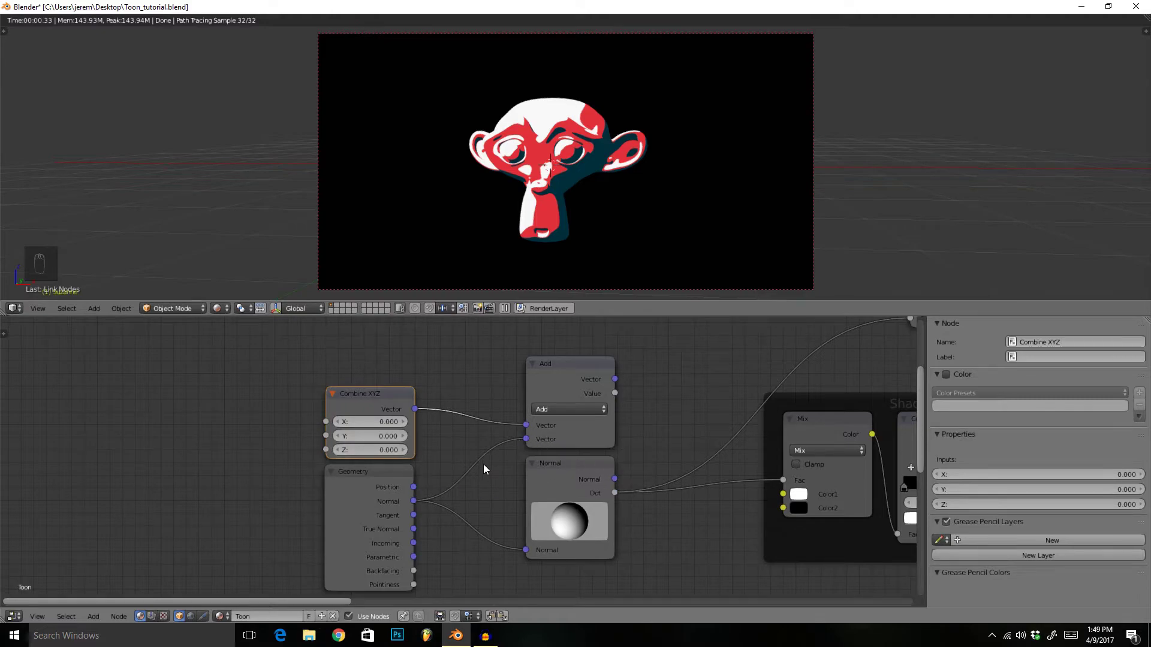
Shift the highlight ColorRamp slightly in the free space above the Shadows frame.
scroll(554, 437, up, 3)
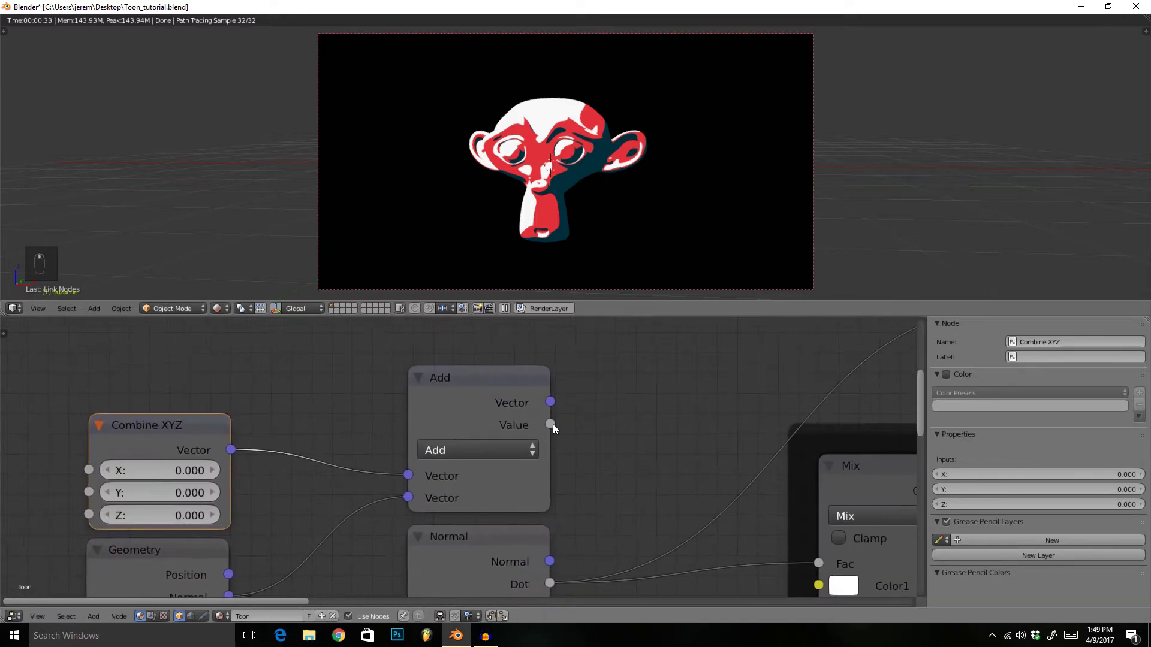
drag(550, 424, 670, 422)
scroll(670, 421, down, 3)
middle_drag(666, 418, 550, 416)
scroll(558, 413, down, 1)
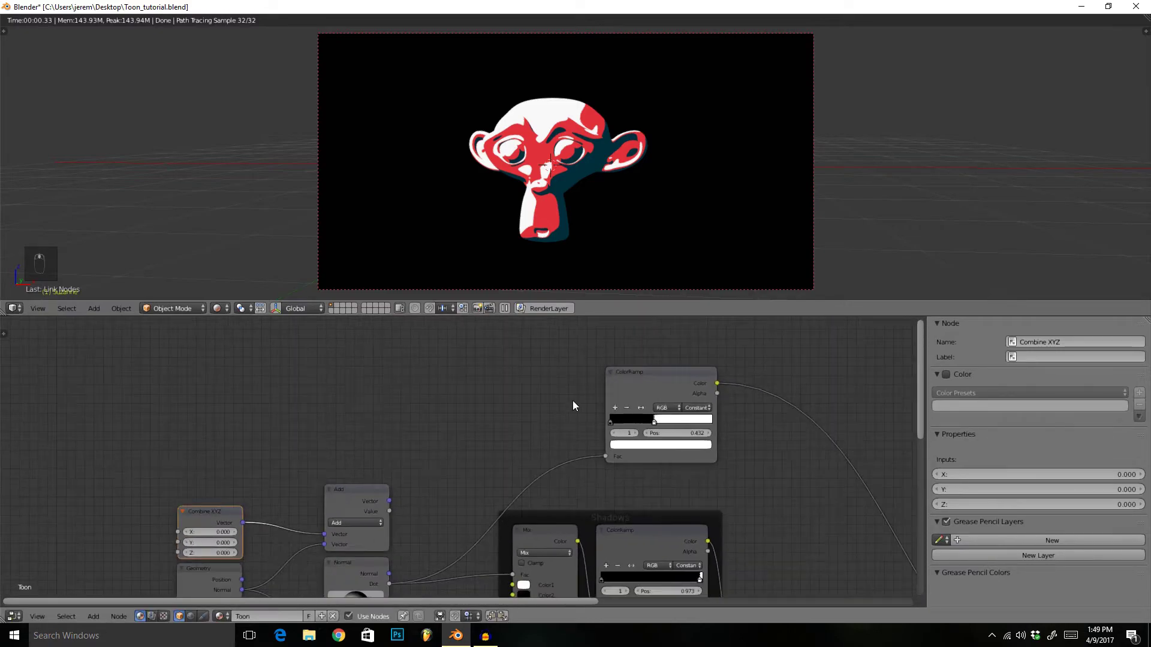
drag(652, 391, 661, 388)
scroll(662, 388, down, 2)
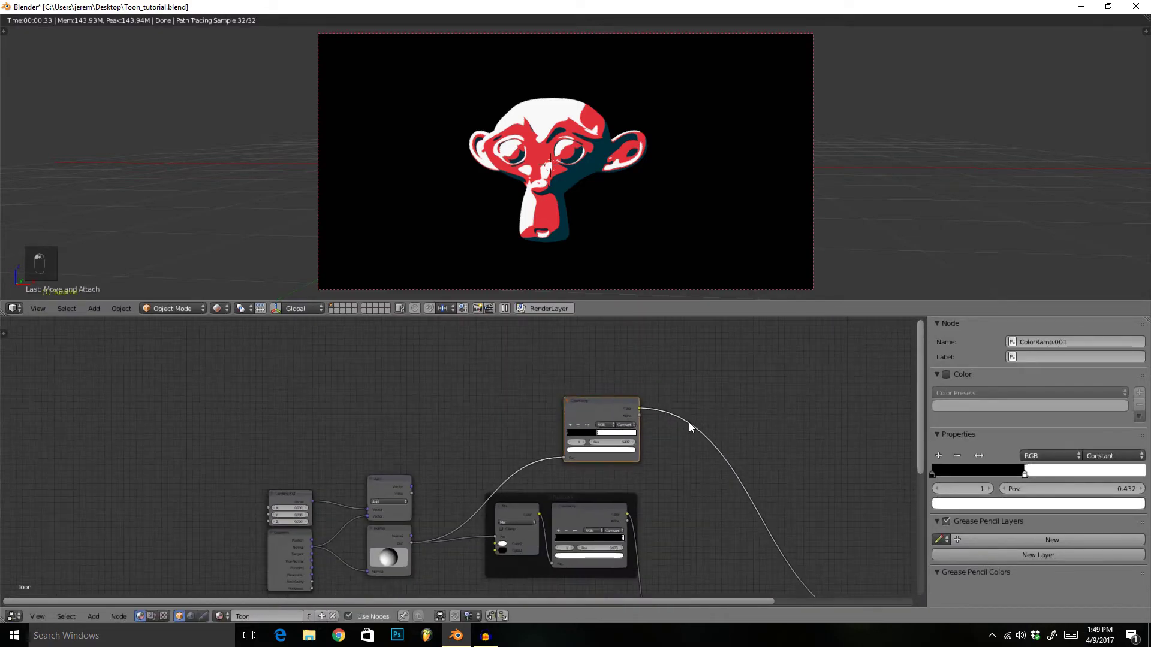
middle_drag(688, 422, 663, 413)
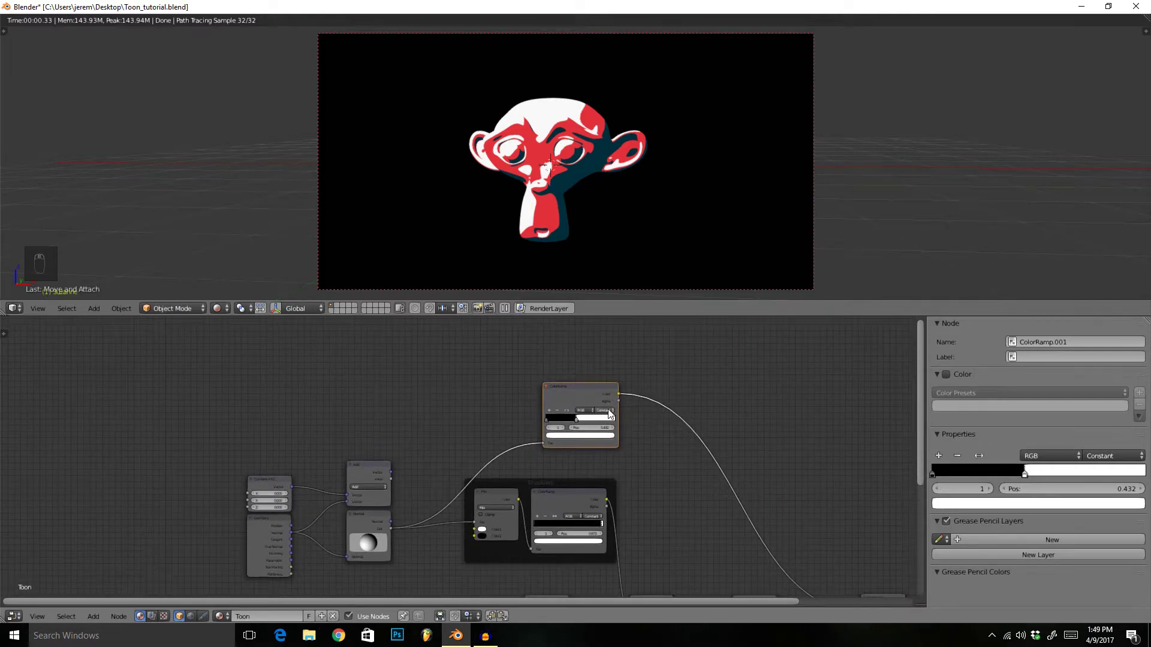
Put the highlight ColorRamp in a frame of its own and label the frame Highlights.
key(ctrl+j)
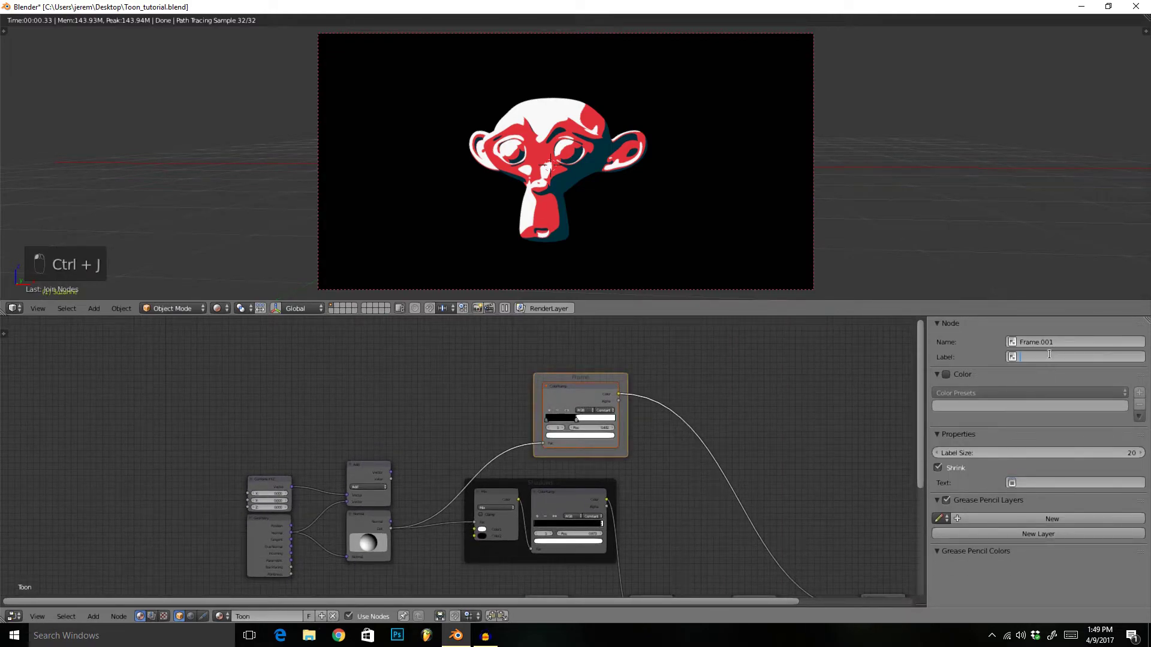
key(shift+h)
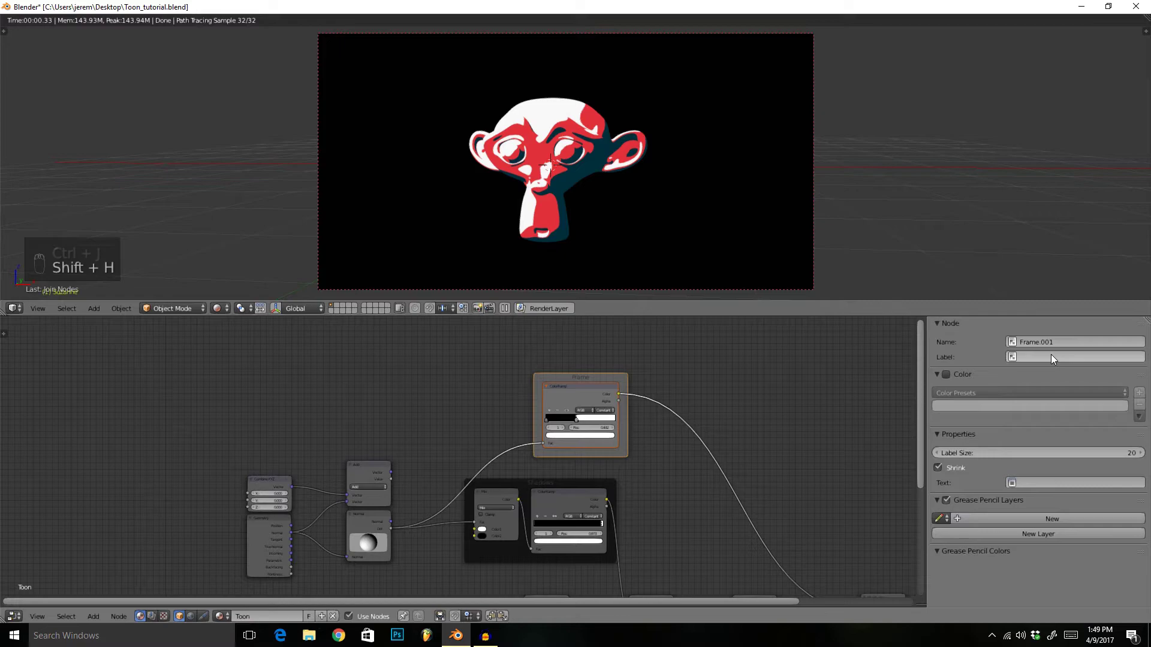
click(1050, 355)
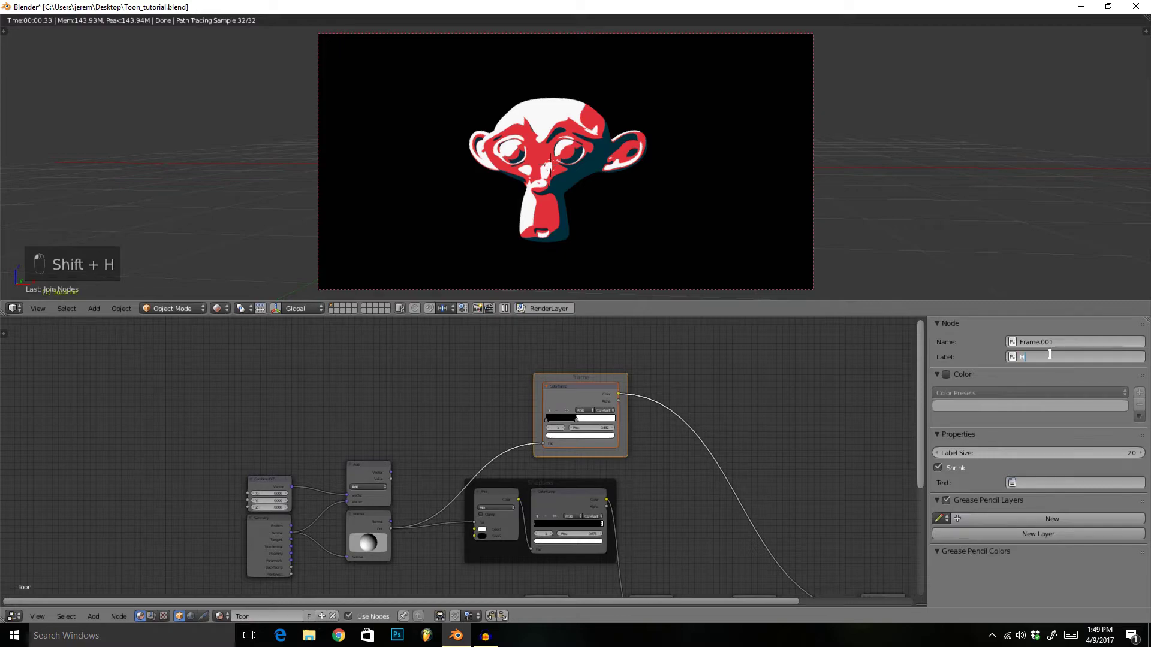
text(Highlights)
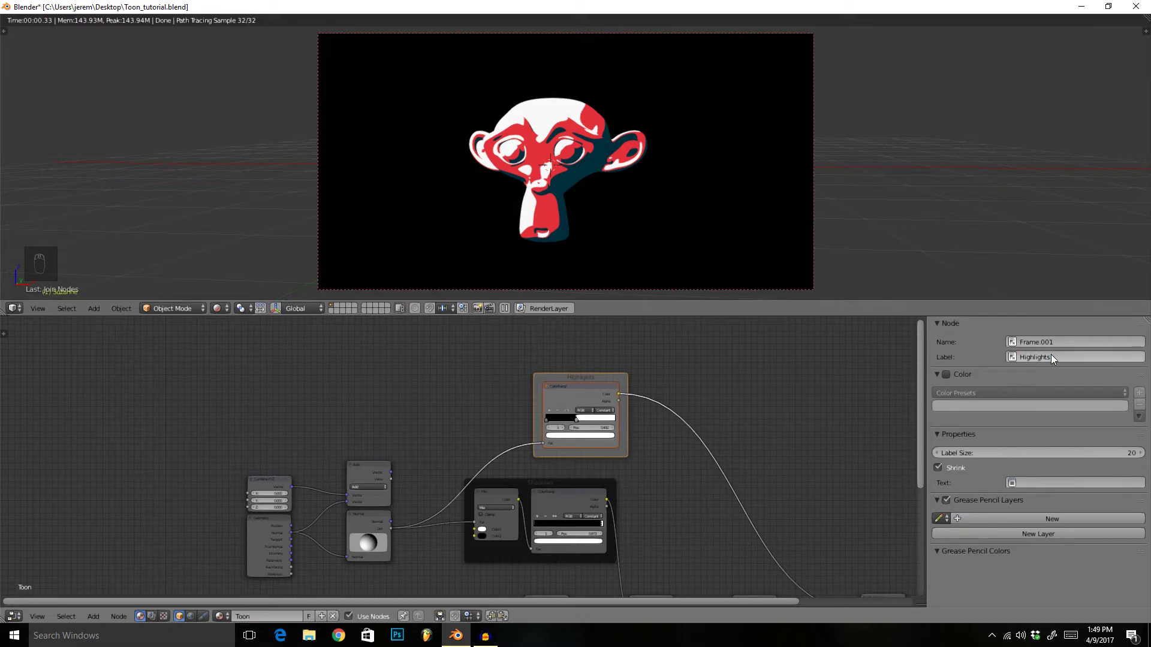
Give the Highlights frame a custom white colour and move it closer to the Shadows frame.
click(946, 374)
click(1029, 405)
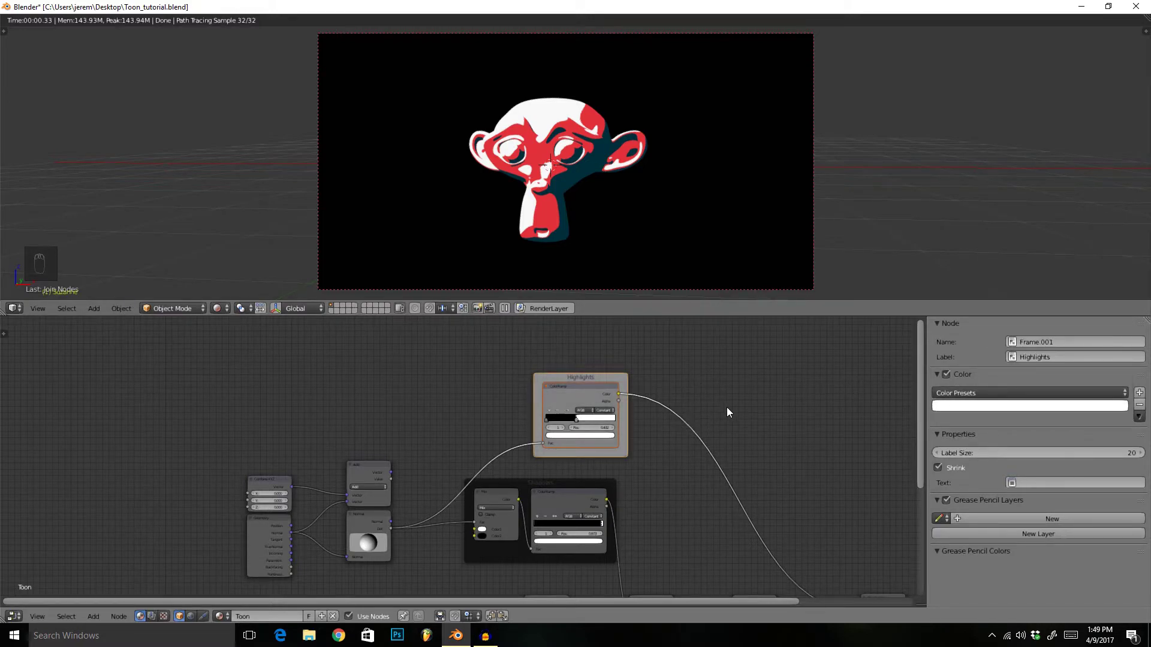
scroll(625, 443, up, 2)
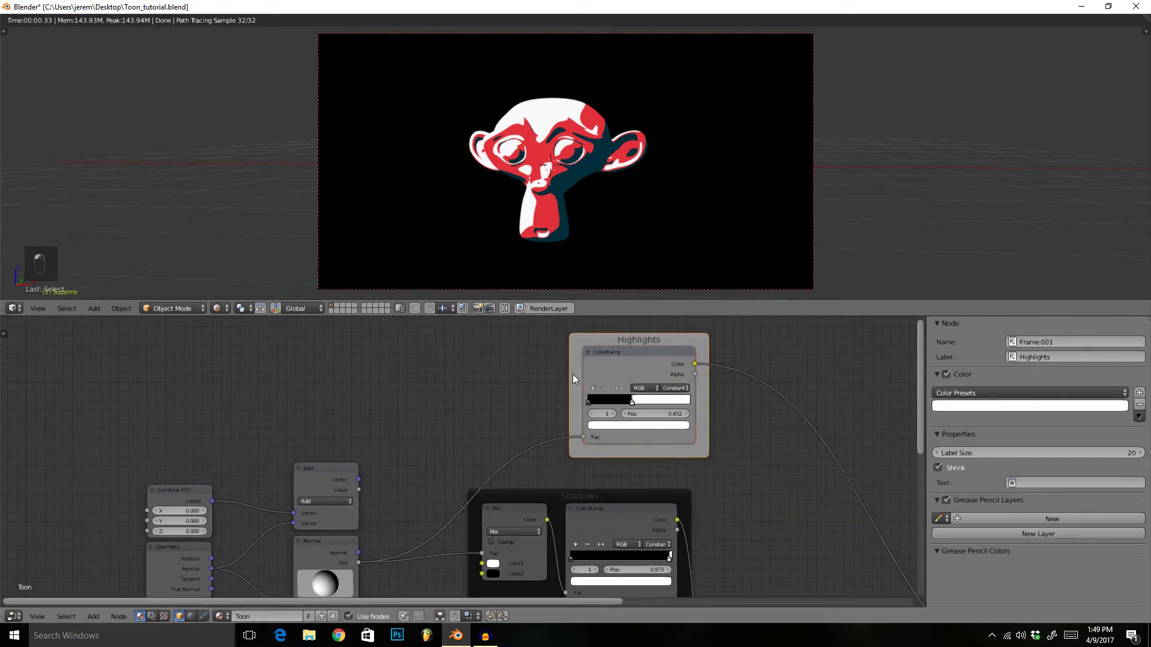
drag(573, 374, 552, 379)
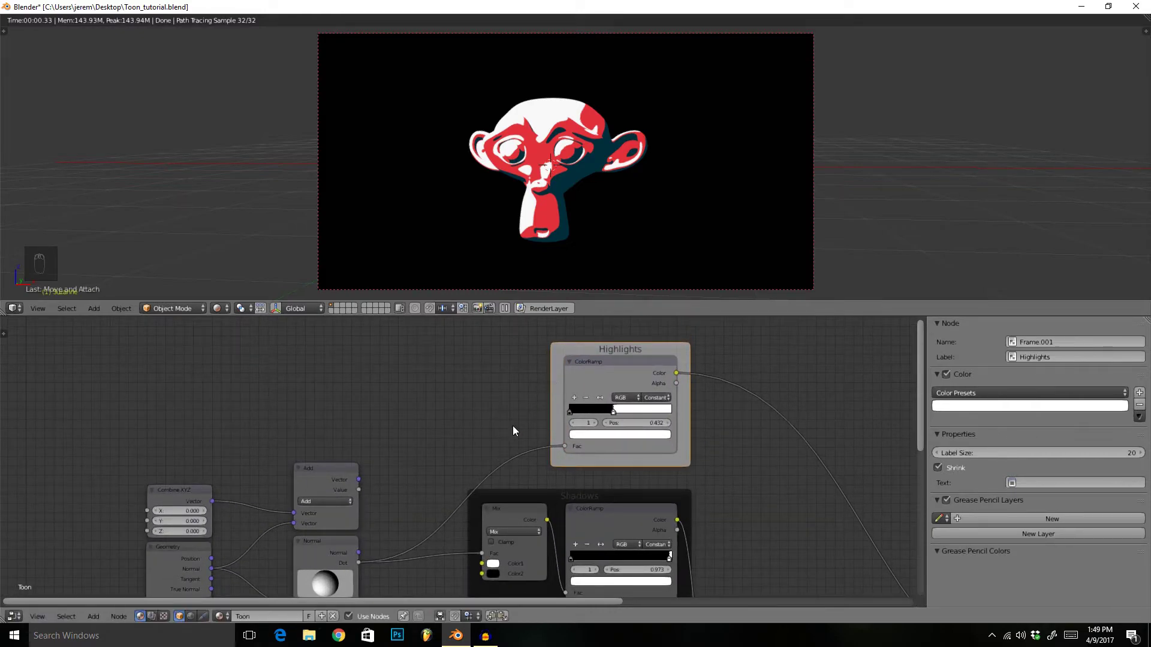
scroll(469, 437, down, 2)
middle_drag(503, 406, 491, 429)
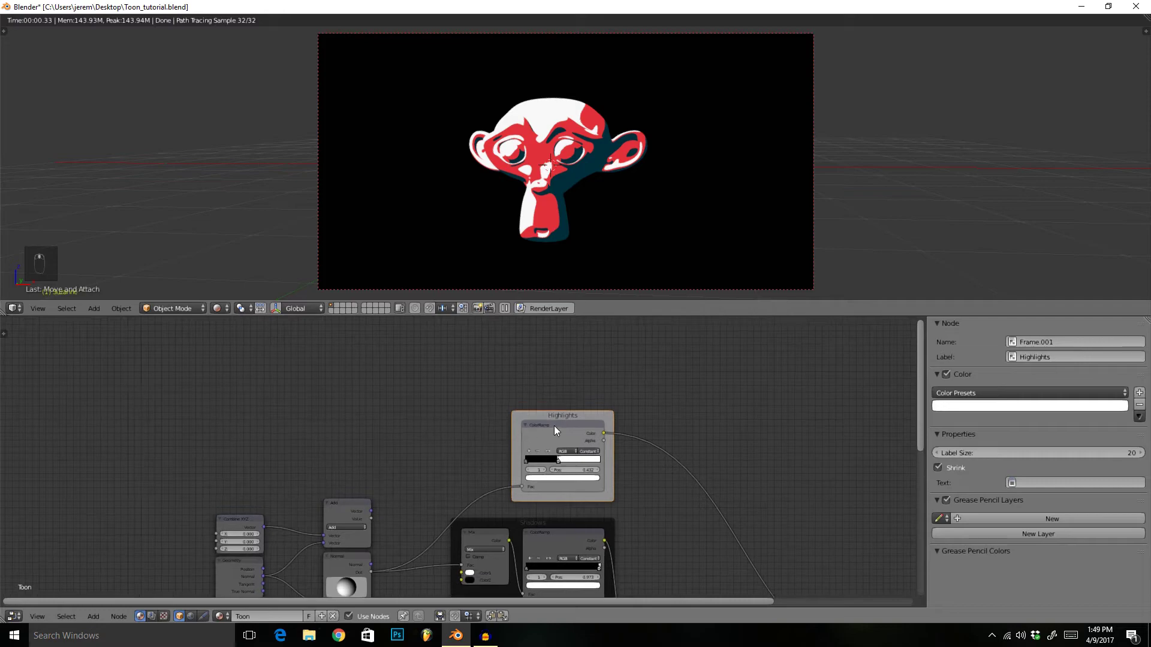
Add a ColorRamp above the Highlights frame, linking the Add node's Value to its Fac and its Color to the middle Mix Shader's Fac.
key(shift+a)
mouse_move(440, 400)
click(493, 409)
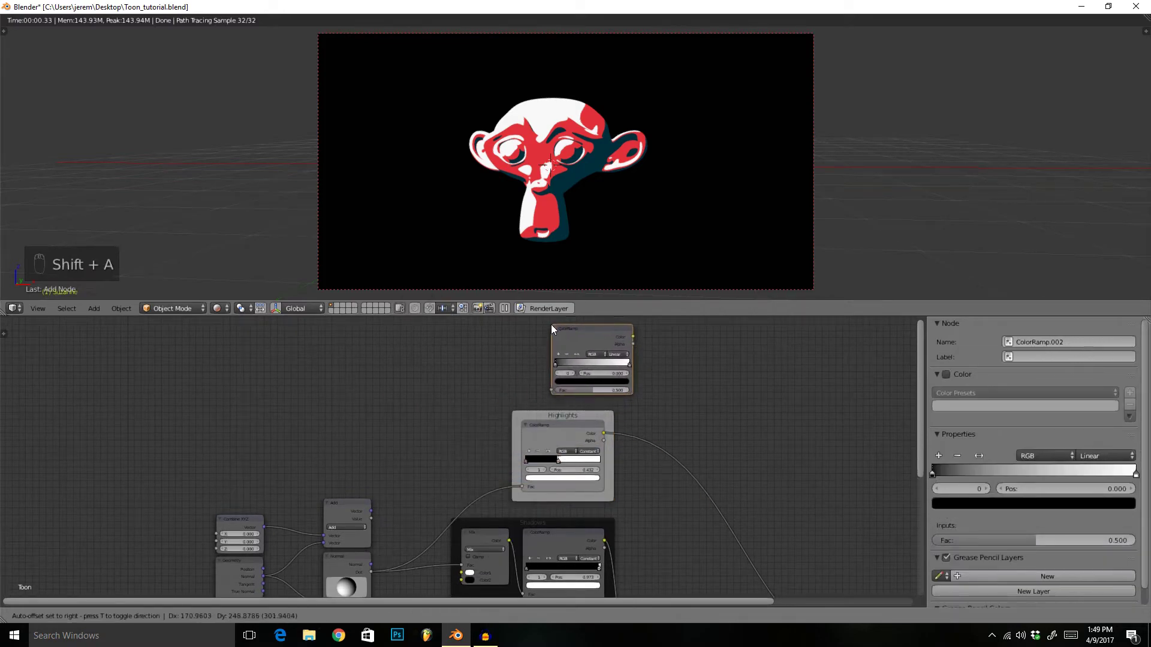
click(528, 329)
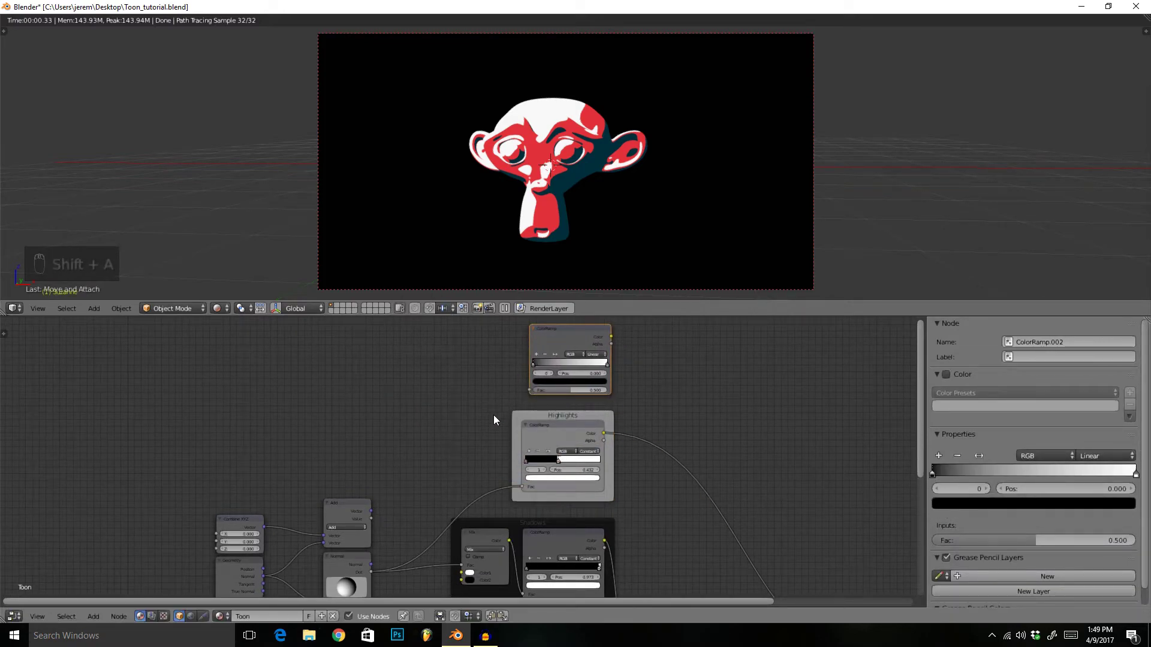
drag(371, 519, 533, 388)
key(Home)
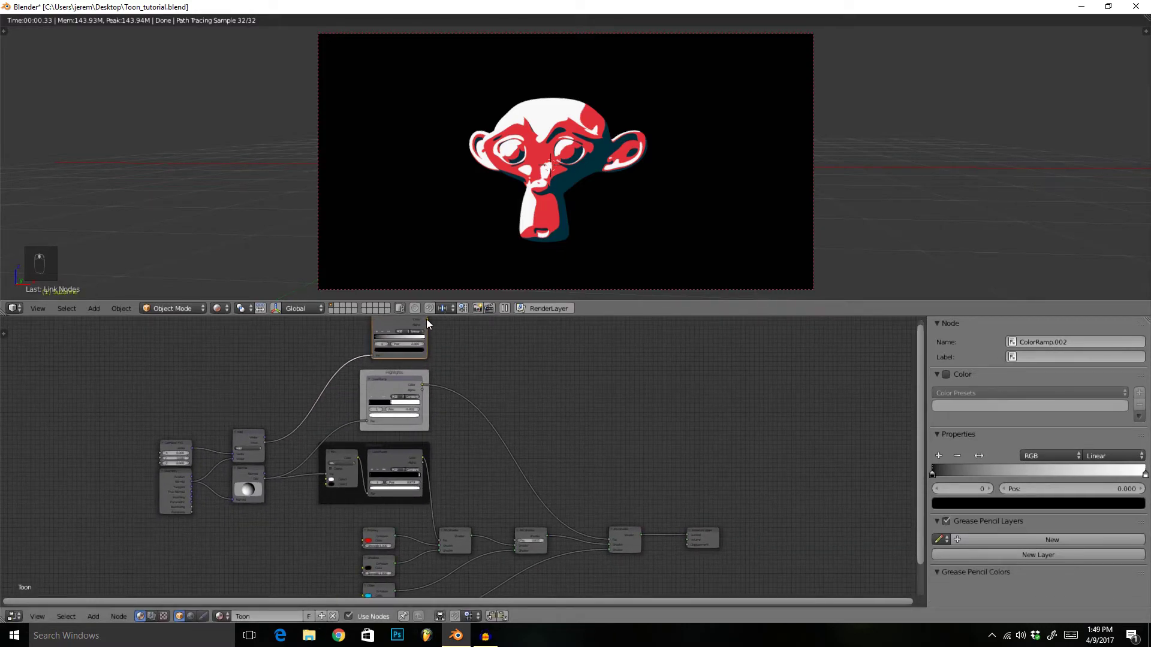
drag(427, 322, 516, 538)
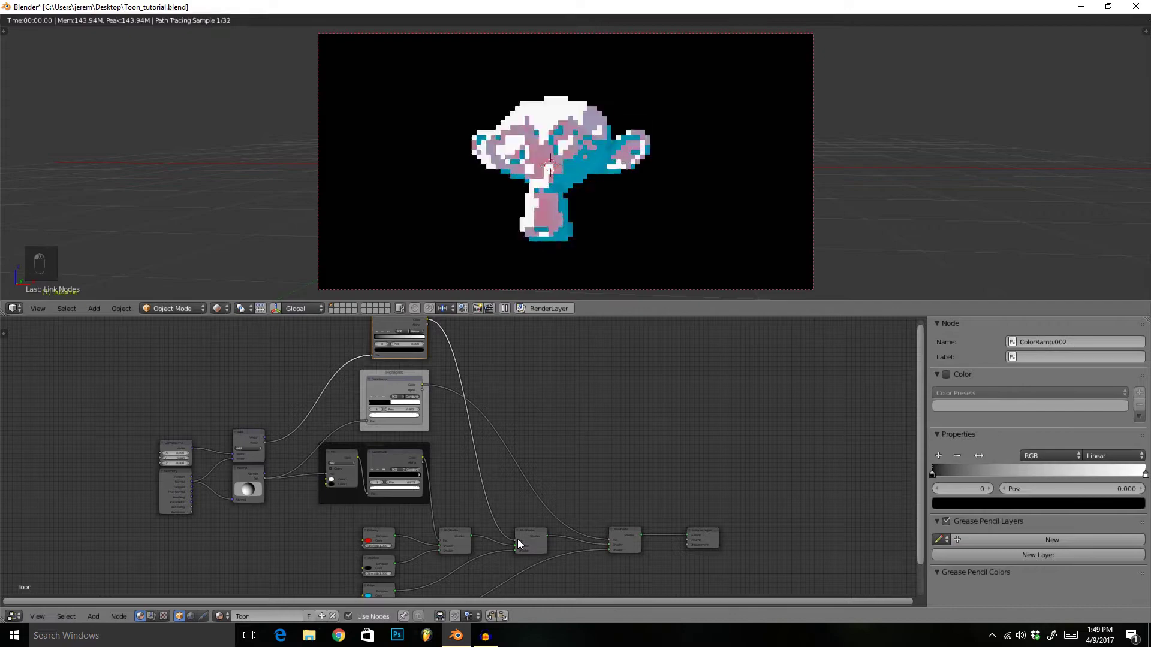
Set the new ColorRamp's interpolation to Constant and move its white stop to position 0.559.
scroll(610, 475, up, 4)
click(543, 360)
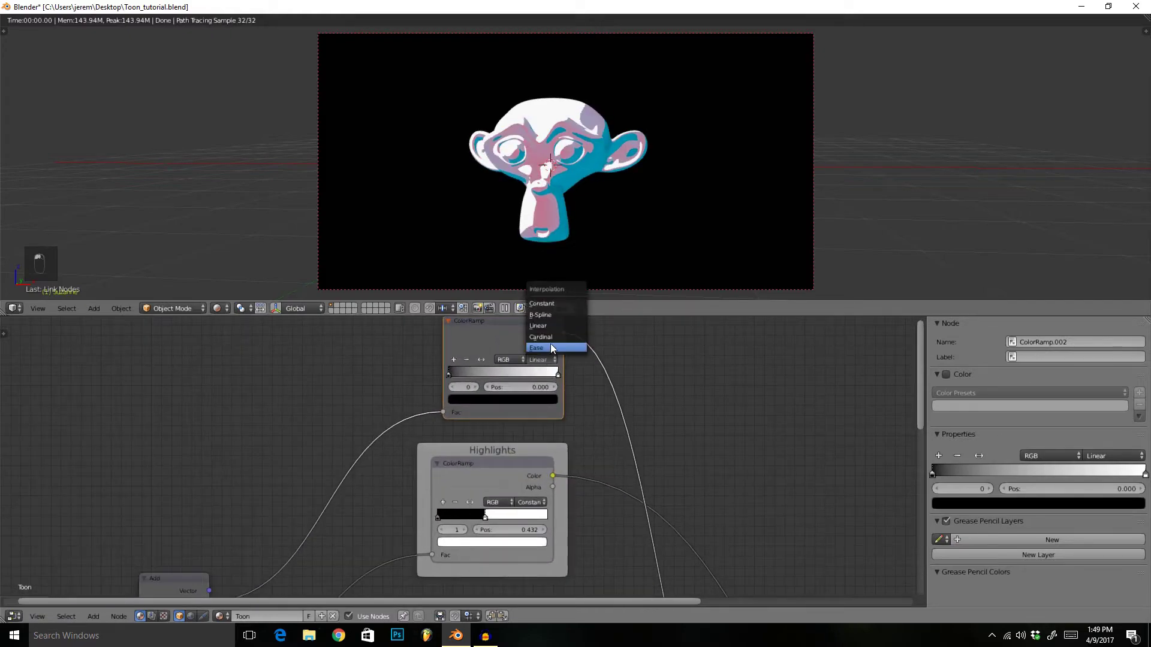
click(551, 304)
mouse_move(557, 374)
mouse_down()
mouse_move(498, 372)
mouse_move(509, 373)
mouse_up()
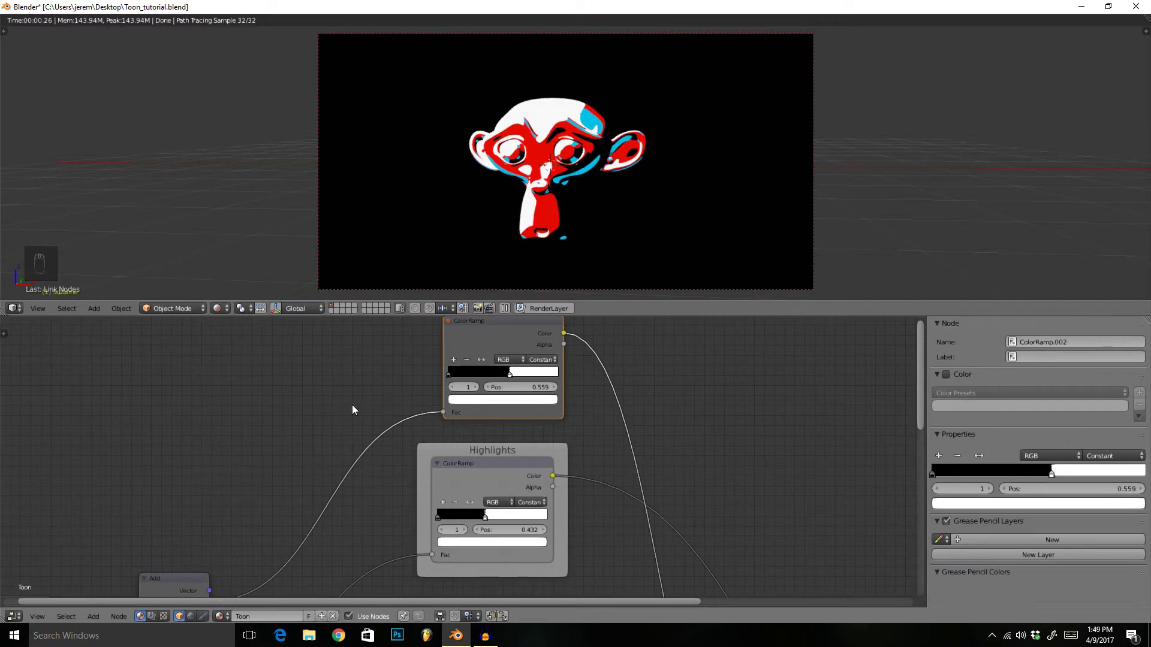
Insert a Layer Weight node between the Add node and the new ColorRamp, feeding Value into Blend and Fresnel into the ramp's Fac.
key(shift+a)
mouse_move(335, 333)
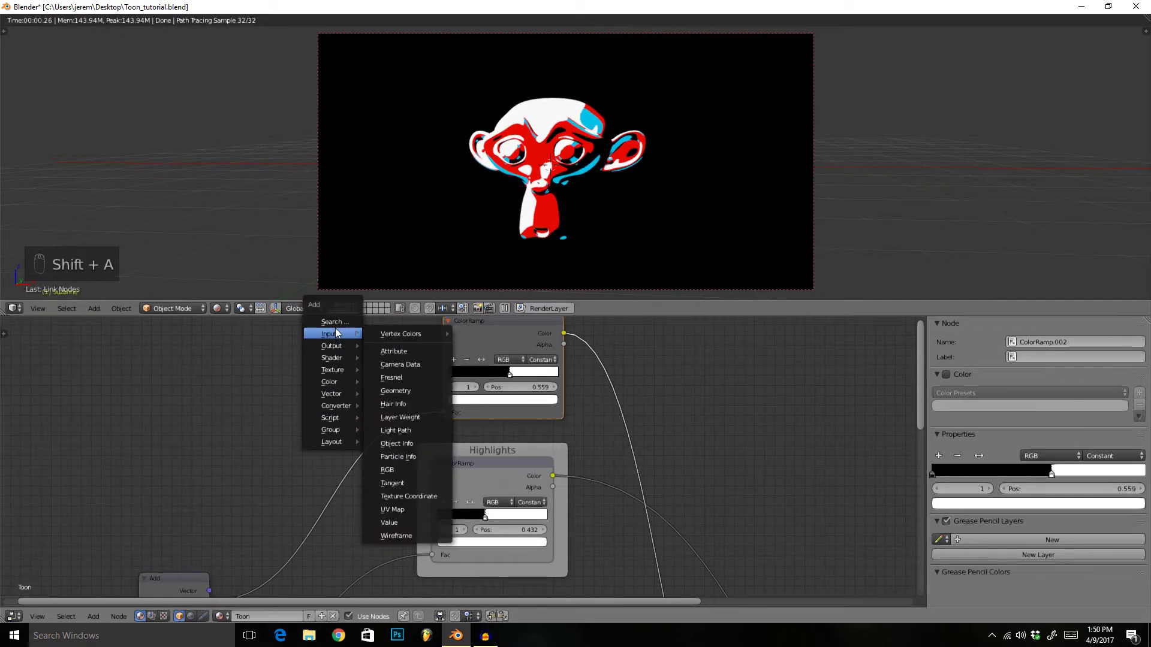
click(407, 416)
click(351, 383)
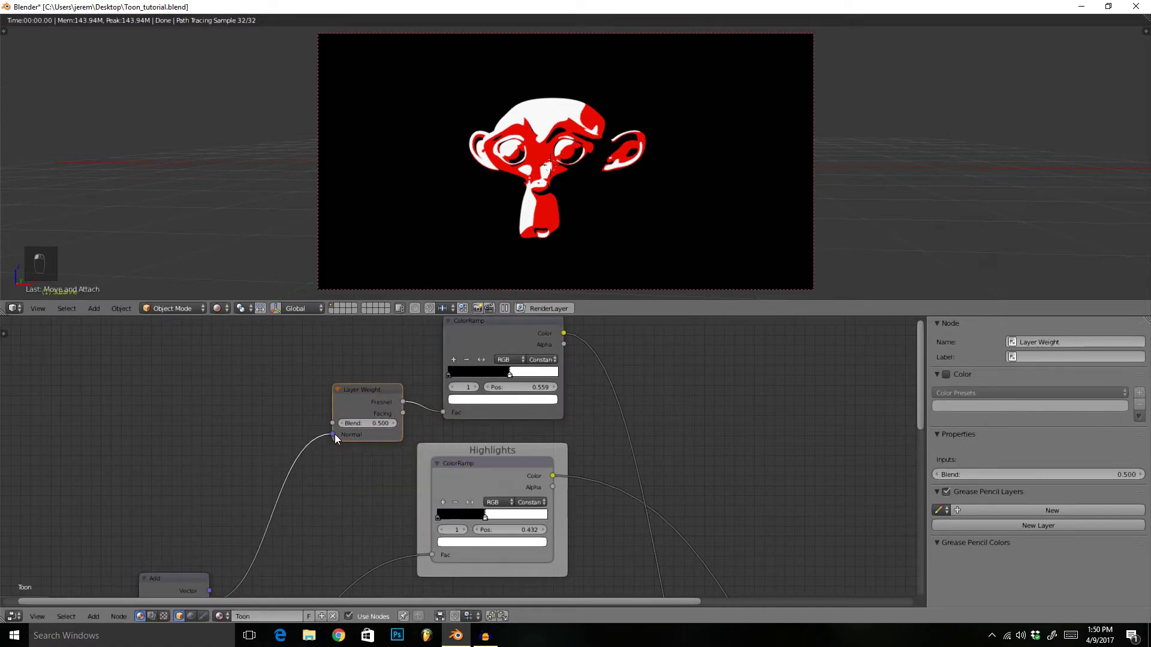
mouse_move(333, 434)
mouse_down()
mouse_move(268, 499)
mouse_move(286, 516)
mouse_move(331, 423)
mouse_up()
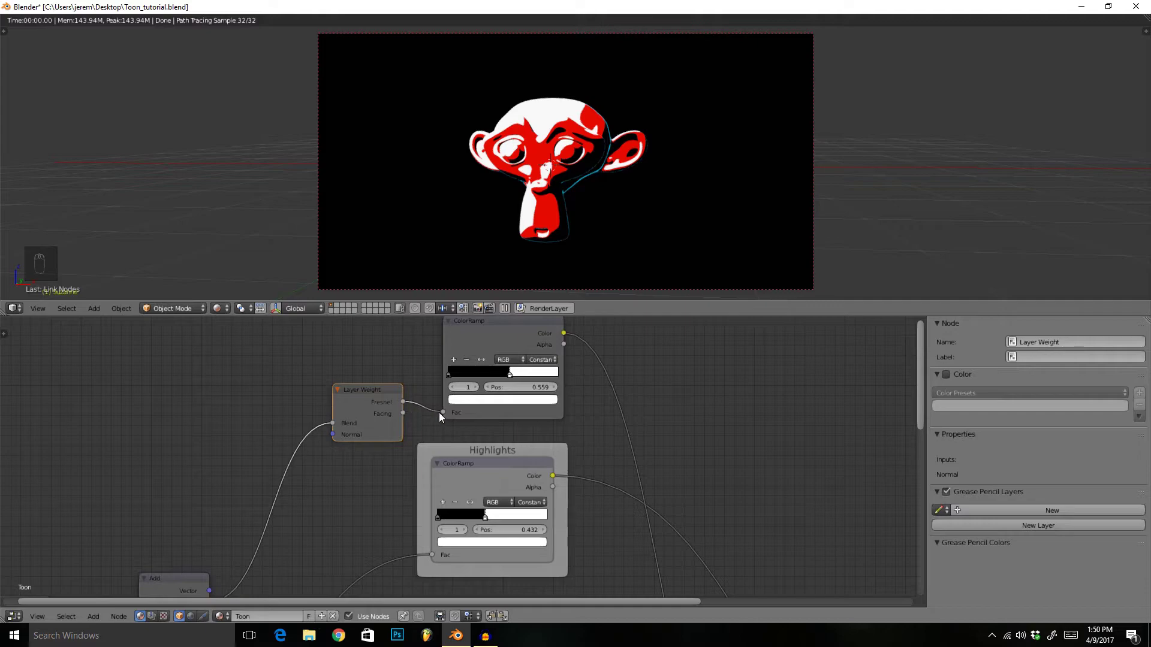
Widen the edge colour by moving the edge ColorRamp's white stop to position 0.291, checking the monkey head from other angles.
middle_drag(581, 163, 587, 292)
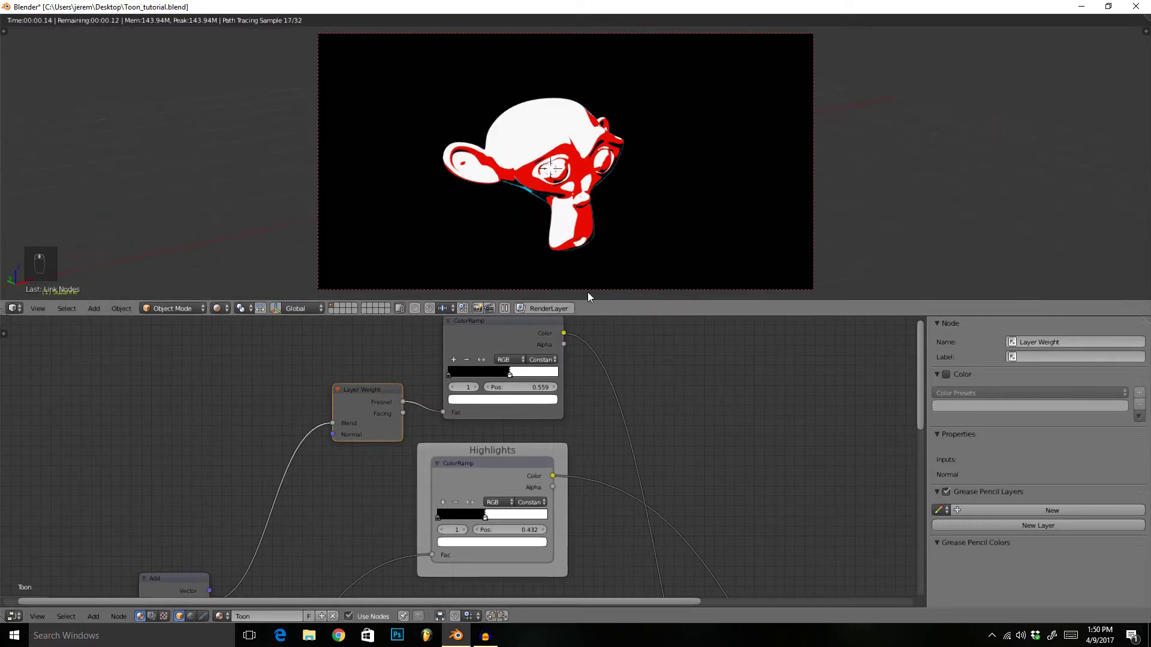
scroll(531, 422, up, 2)
drag(515, 391, 475, 391)
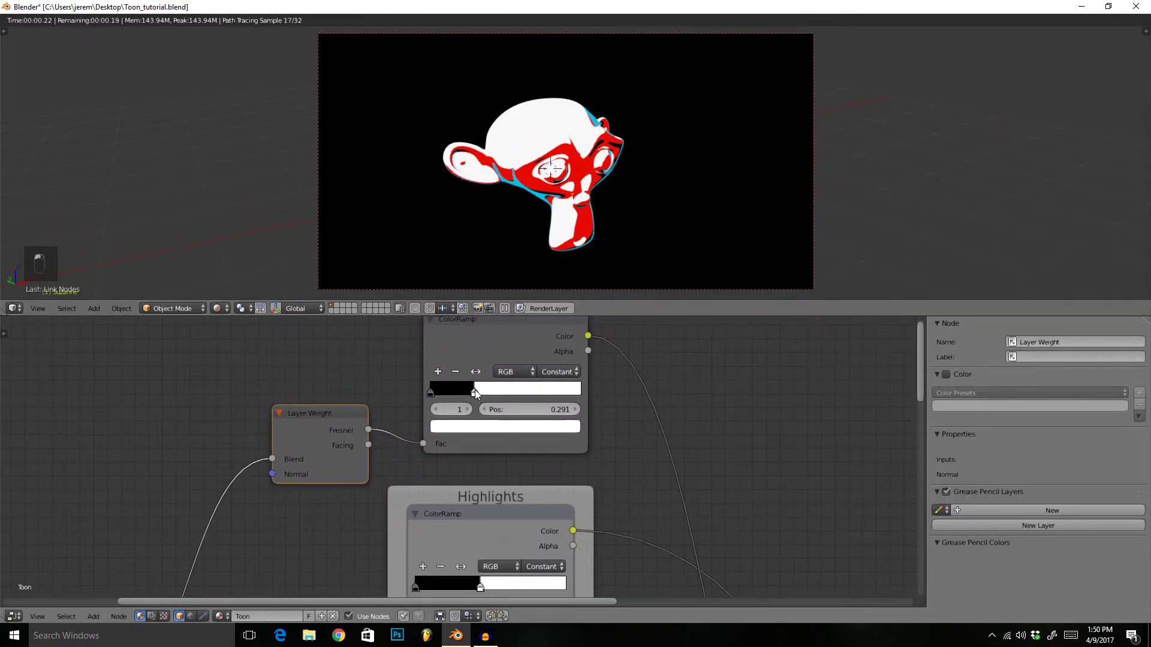
middle_drag(579, 212, 625, 184)
Disconnect the Highlights ColorRamp from the last Mix Shader's Fac and inspect the edge lines around the monkey head.
scroll(702, 400, down, 2)
middle_drag(702, 400, 559, 427)
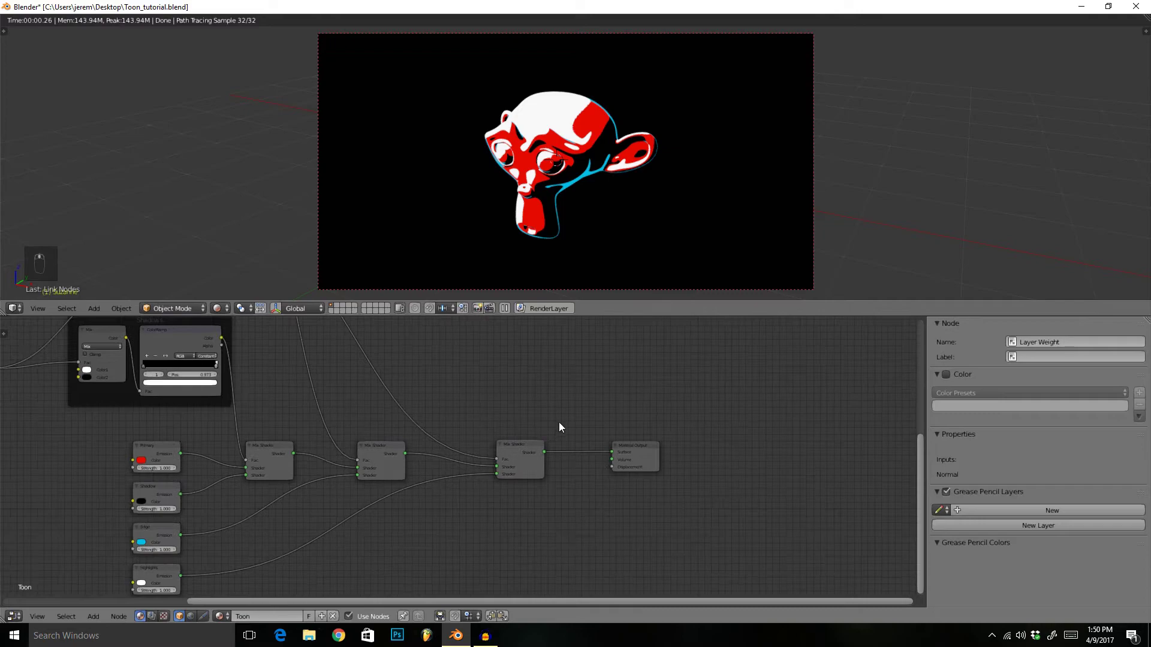
click(393, 458)
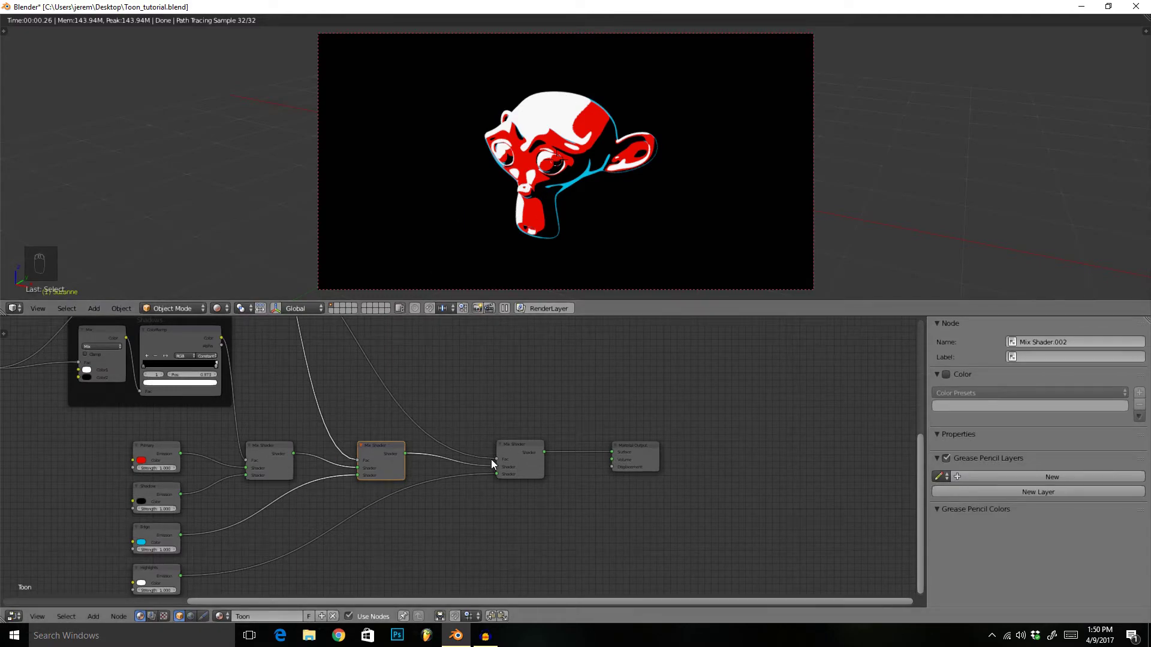
drag(495, 459, 420, 426)
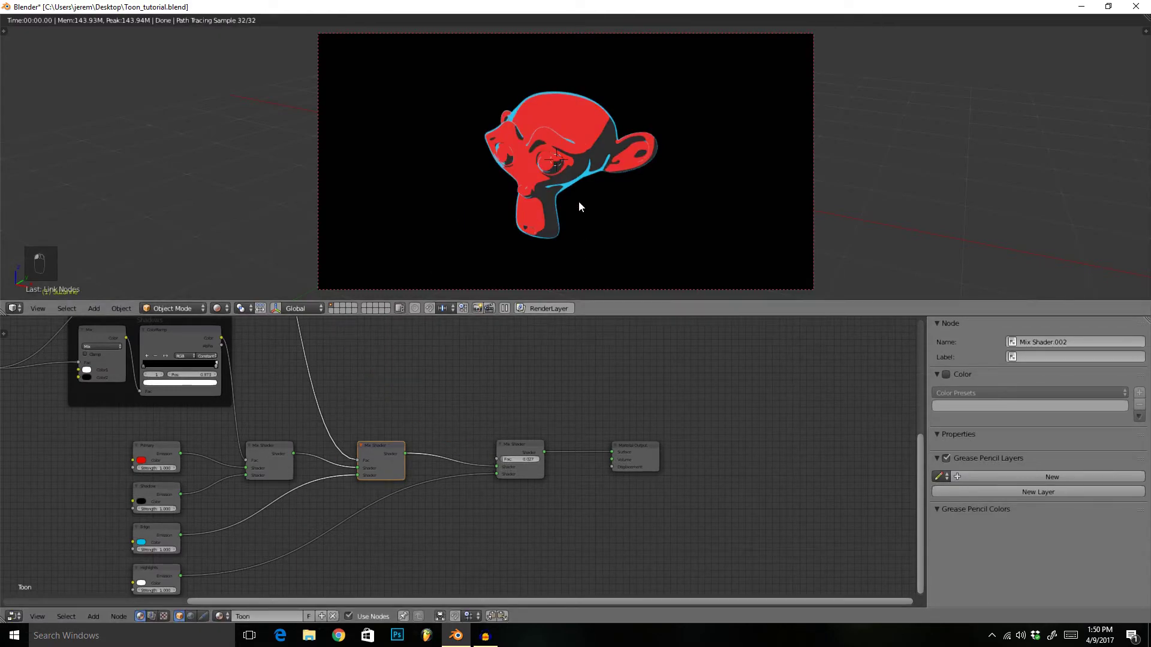
middle_drag(579, 207, 707, 185)
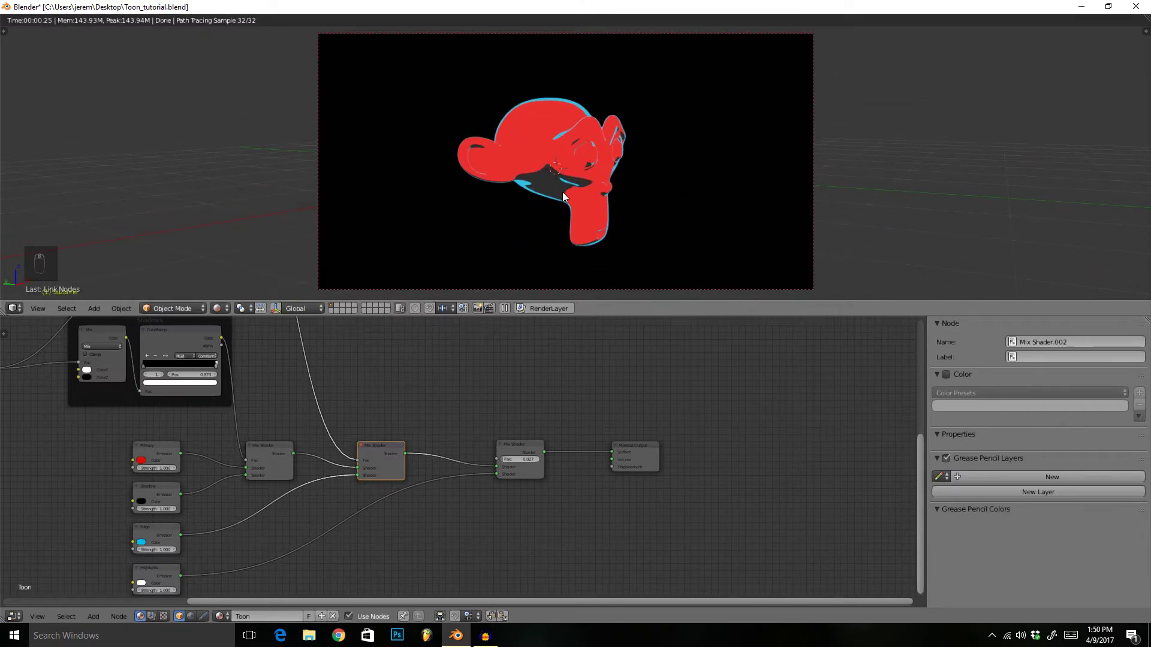
middle_drag(562, 192, 456, 240)
key(Home)
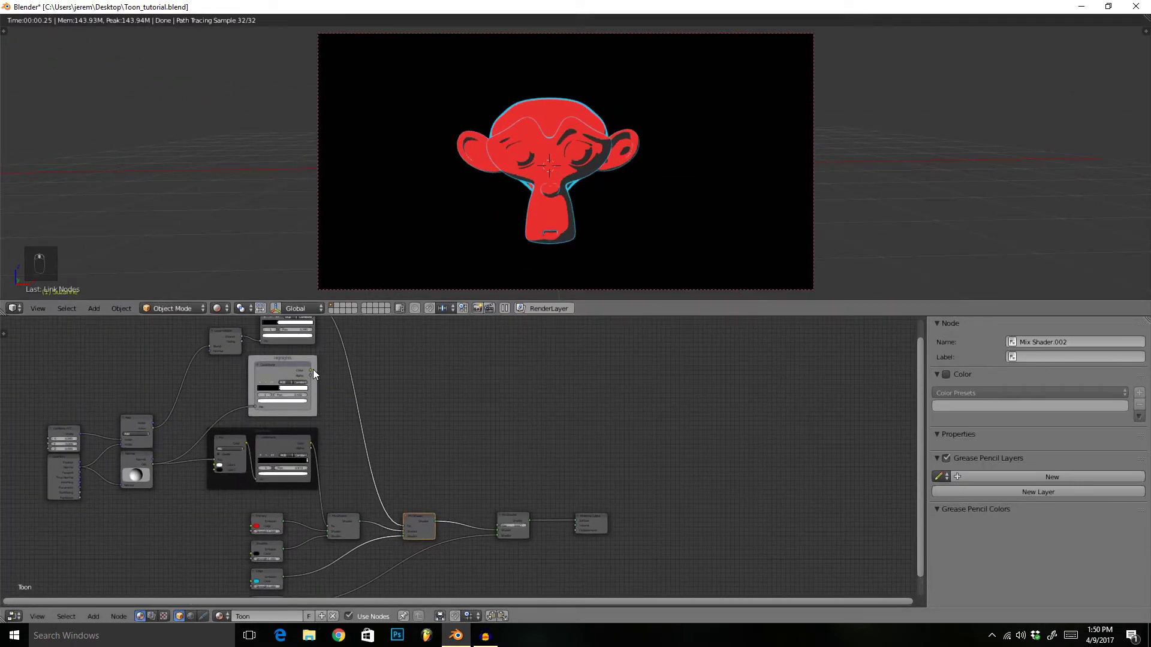
Reconnect the Highlights ColorRamp's Color output to the Fac input of the last Mix Shader.
drag(311, 370, 499, 530)
middle_drag(319, 443, 560, 427)
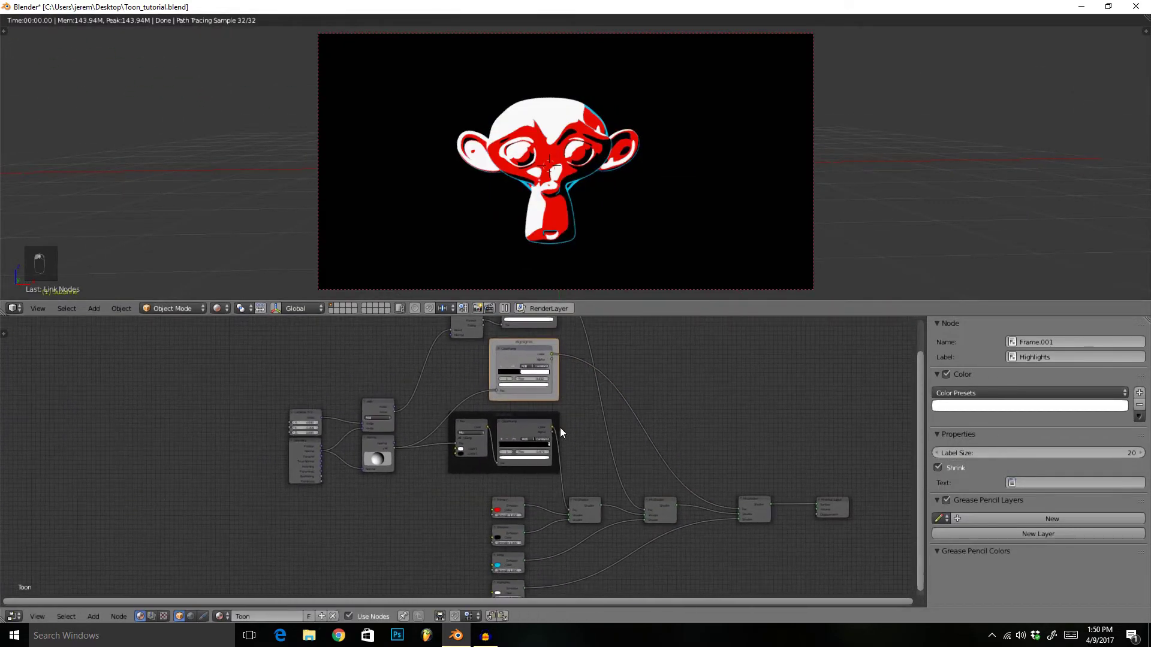
Move the Geometry and Combine XYZ nodes farther away from the Add and Normal nodes to open a gap in the graph.
scroll(393, 442, up, 2)
middle_drag(393, 442, 503, 466)
scroll(502, 473, up, 2)
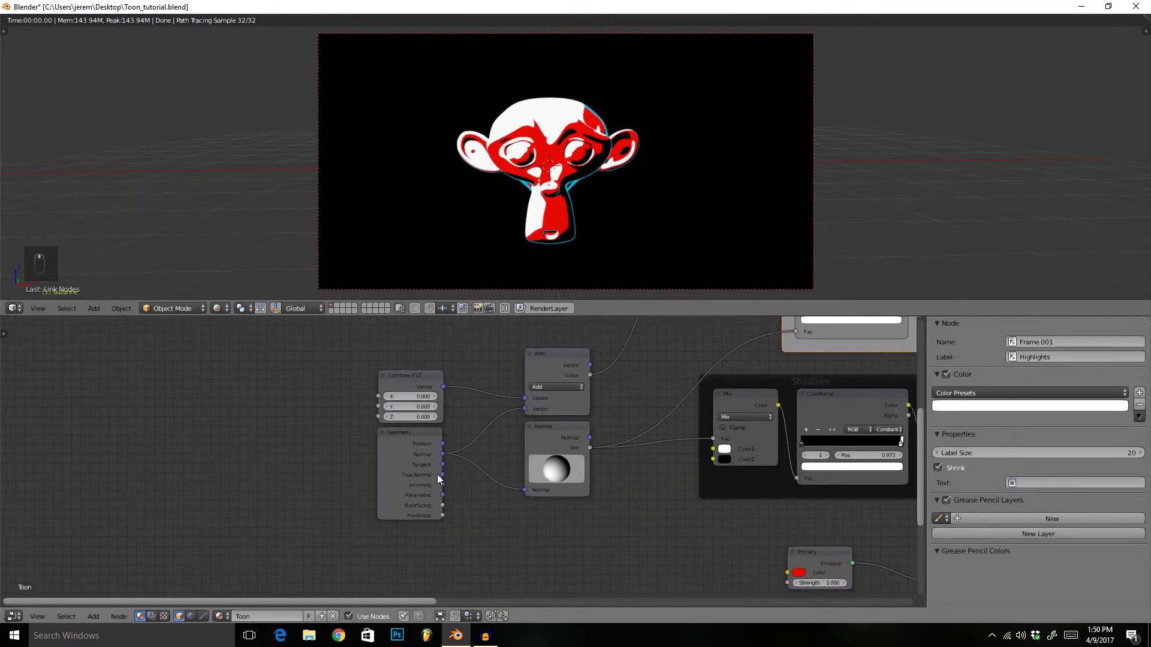
drag(437, 474, 296, 468)
drag(398, 388, 276, 376)
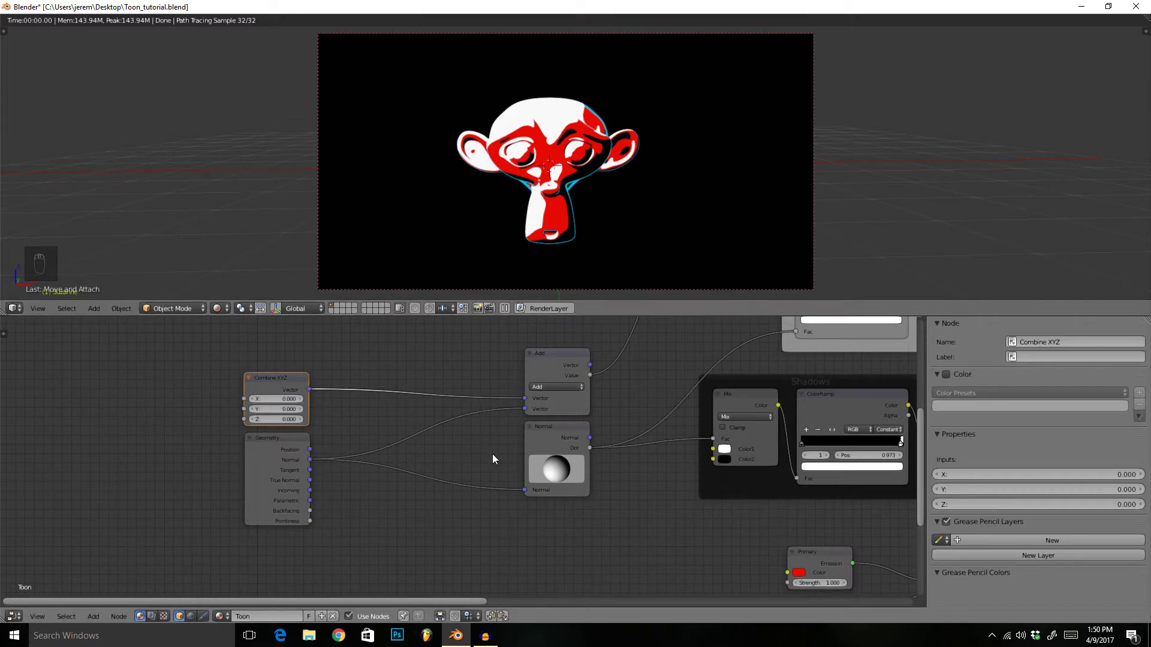
Join the edge Layer Weight and ColorRamp nodes into a frame labelled Edge.
scroll(662, 445, down, 6)
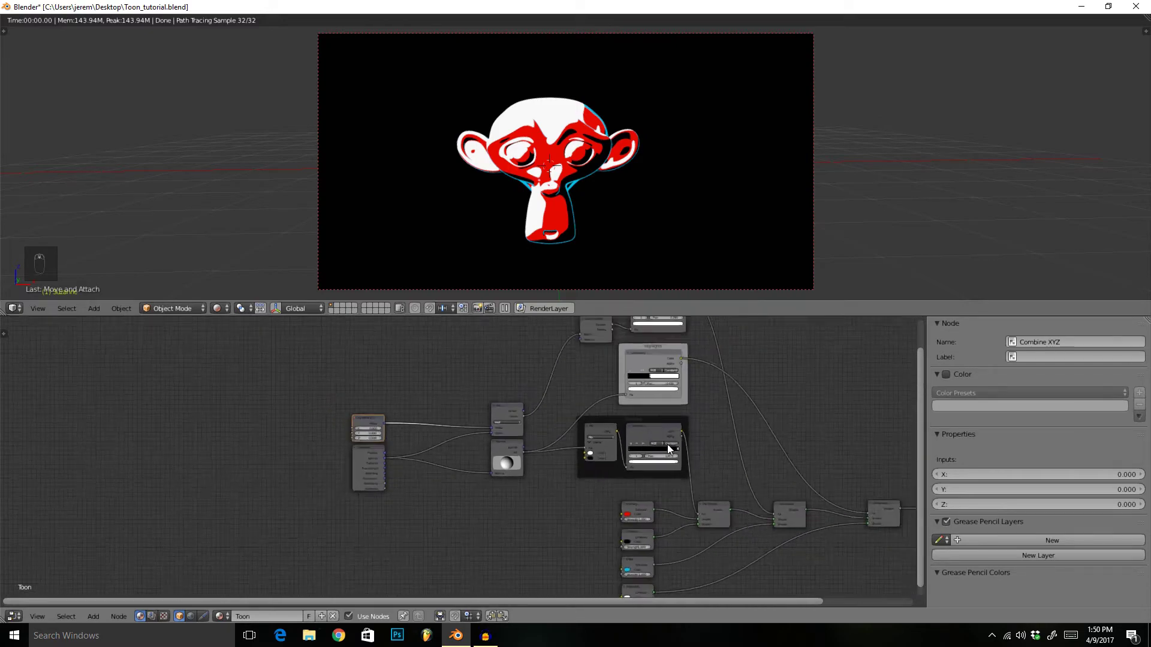
scroll(599, 388, up, 2)
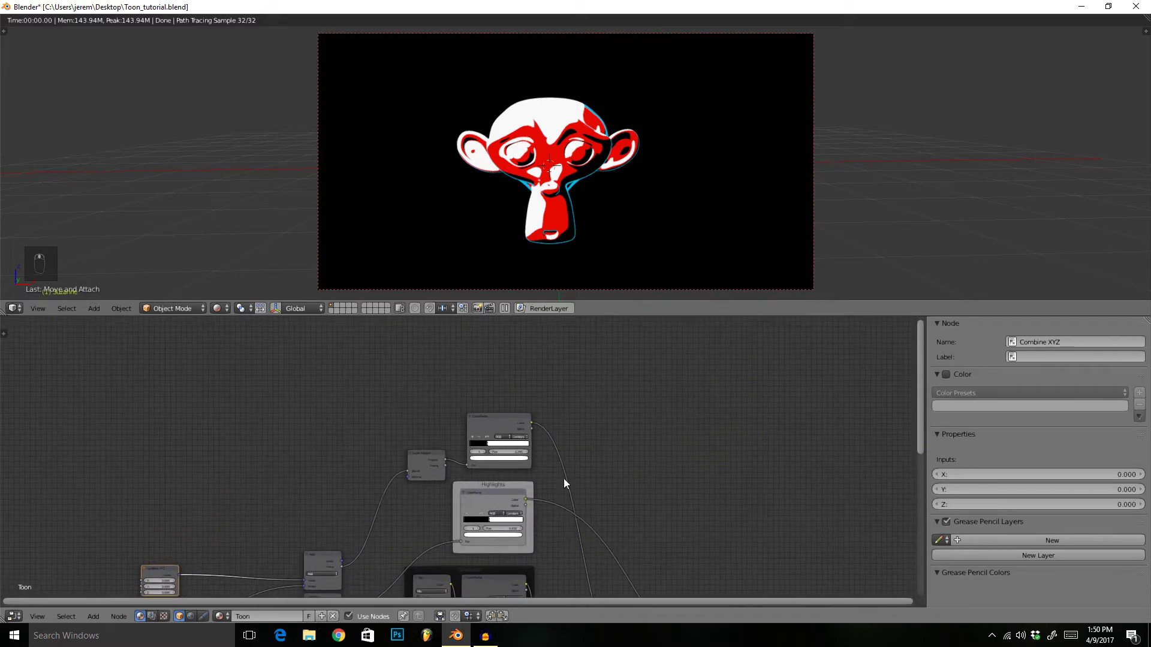
key(a)
key(b)
drag(392, 390, 552, 468)
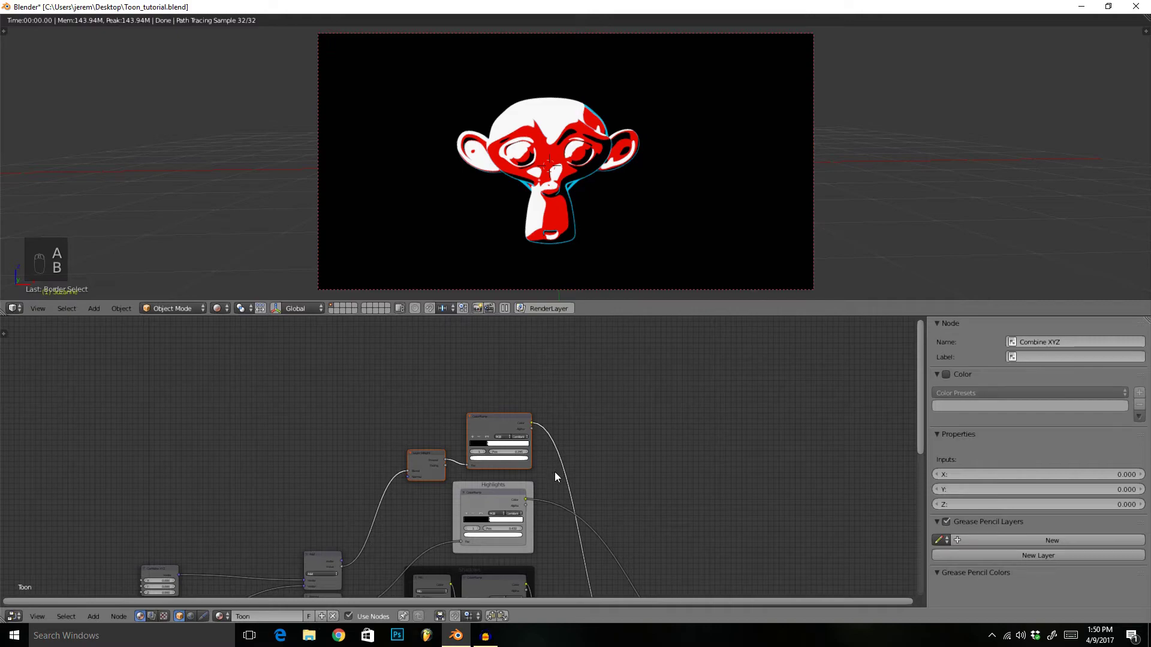
key(ctrl+j)
click(1032, 356)
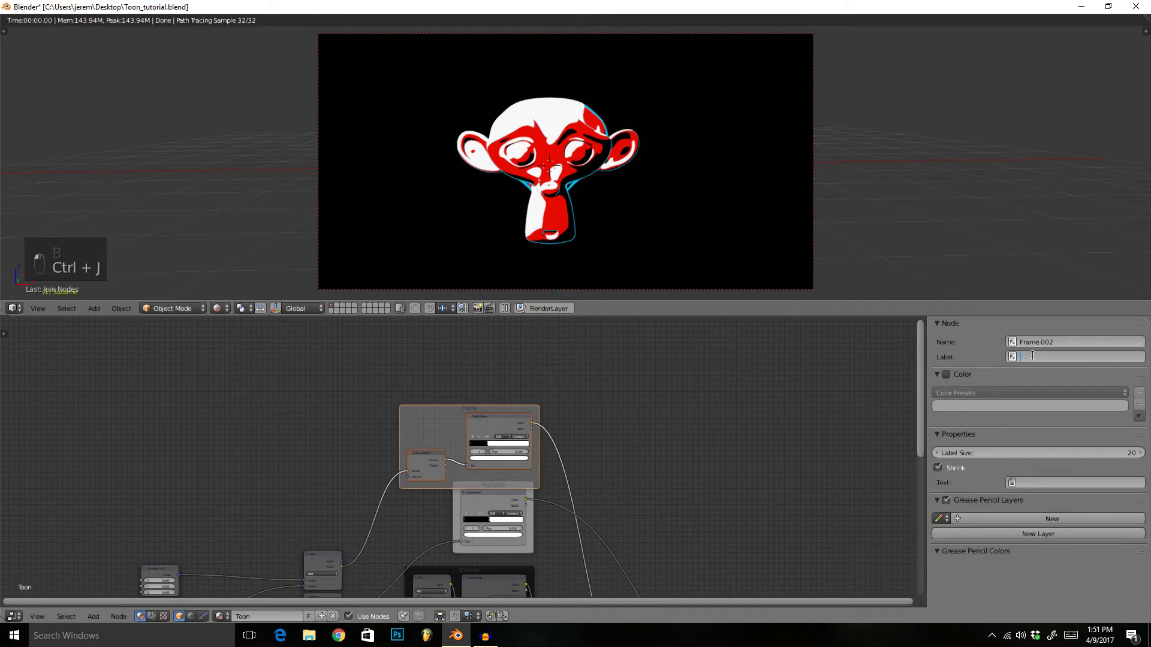
text(Edge)
key(Return)
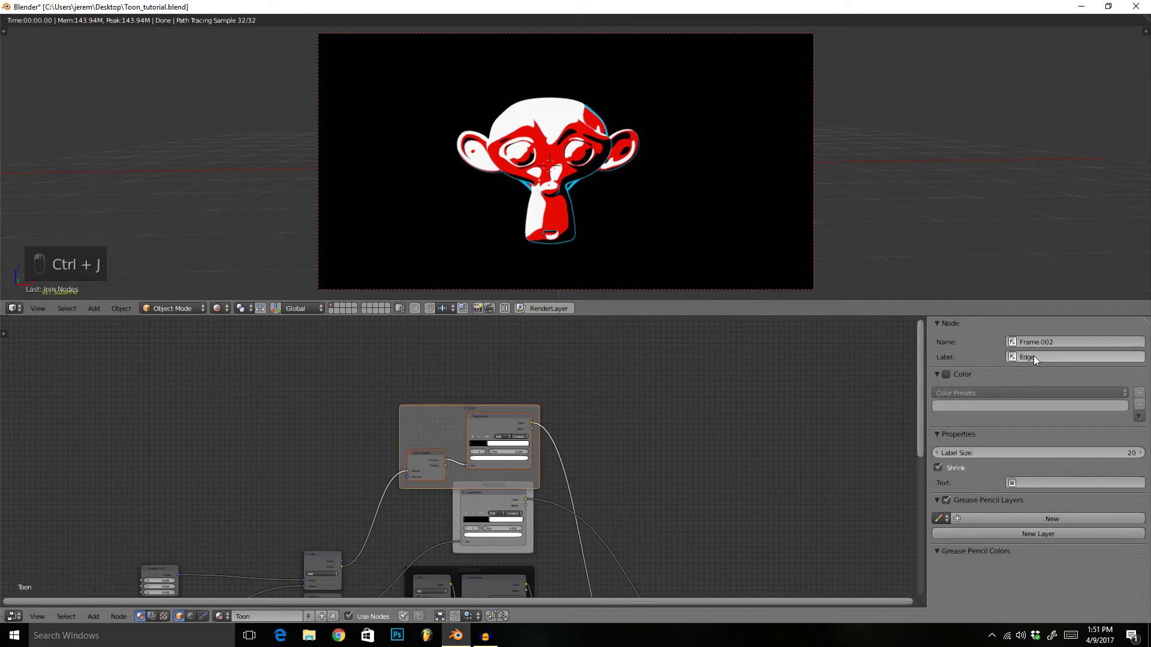
Give the Edge frame a custom blue colour and move it clear of the Highlights frame.
click(946, 374)
click(963, 408)
drag(1091, 293, 1082, 248)
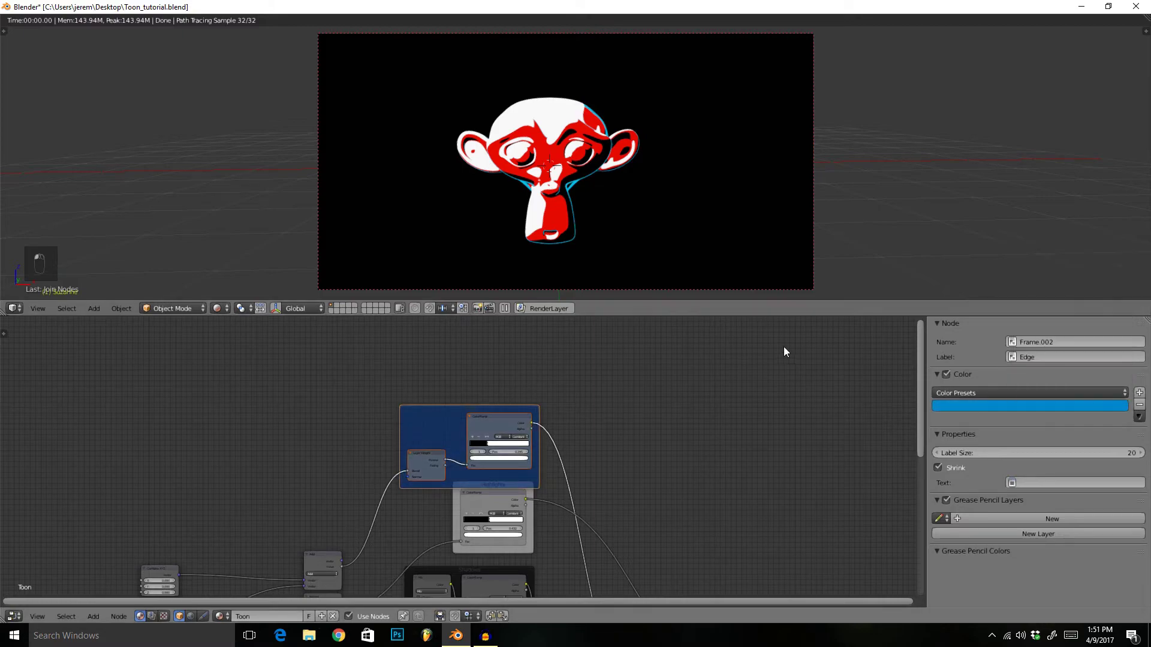
key(g)
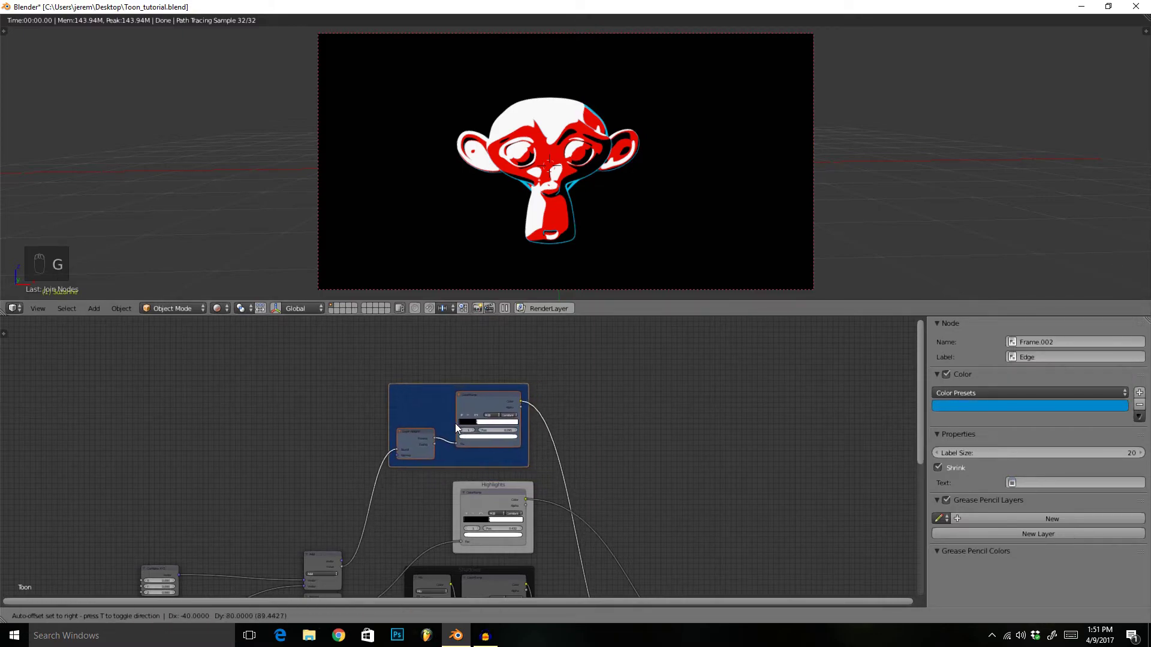
click(456, 431)
scroll(591, 531, down, 5)
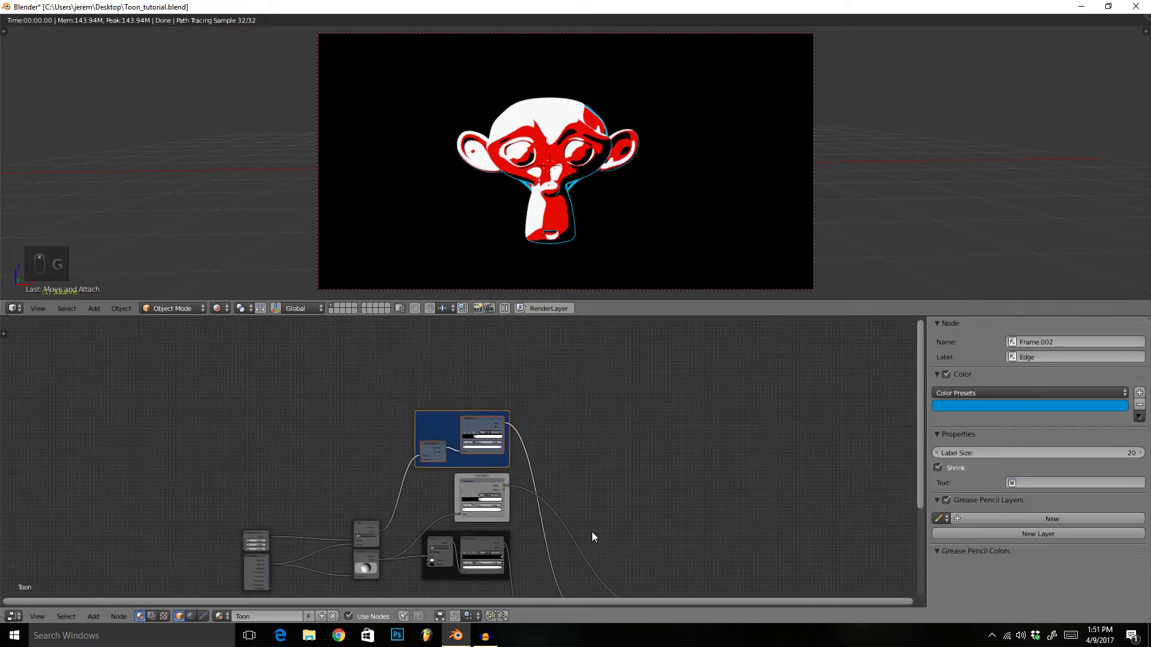
key(a)
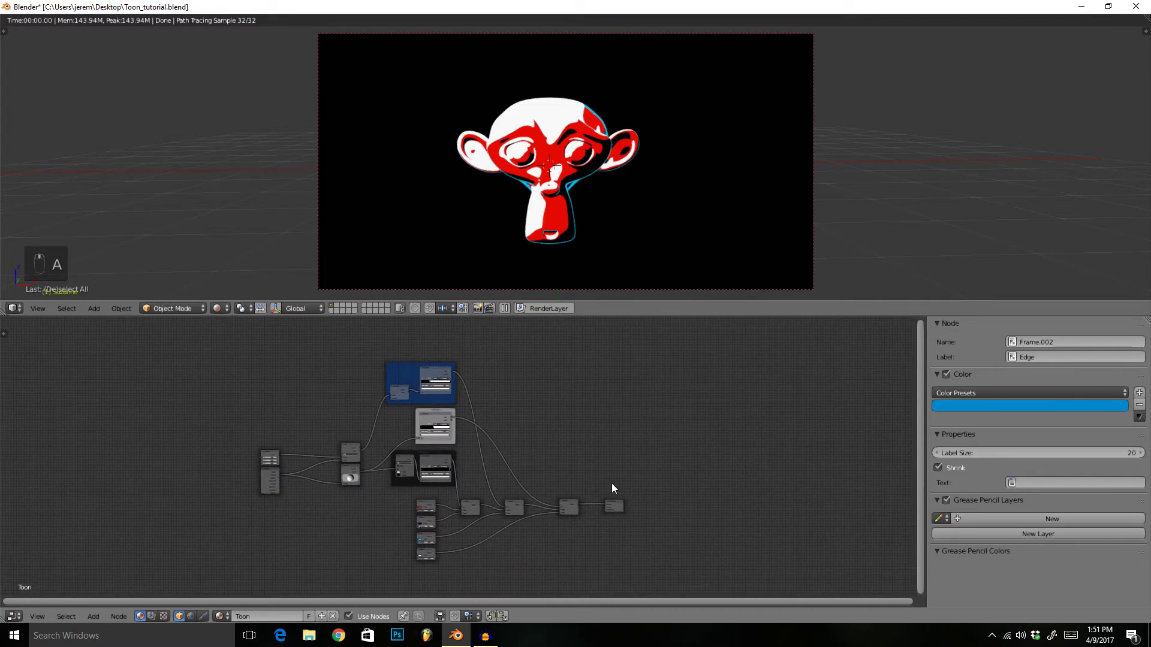
Duplicate the Layer Weight node, remove the copy from the Edge frame and insert it between the Normal node's Dot and the Highlights ColorRamp.
scroll(513, 461, up, 5)
scroll(510, 462, up, 2)
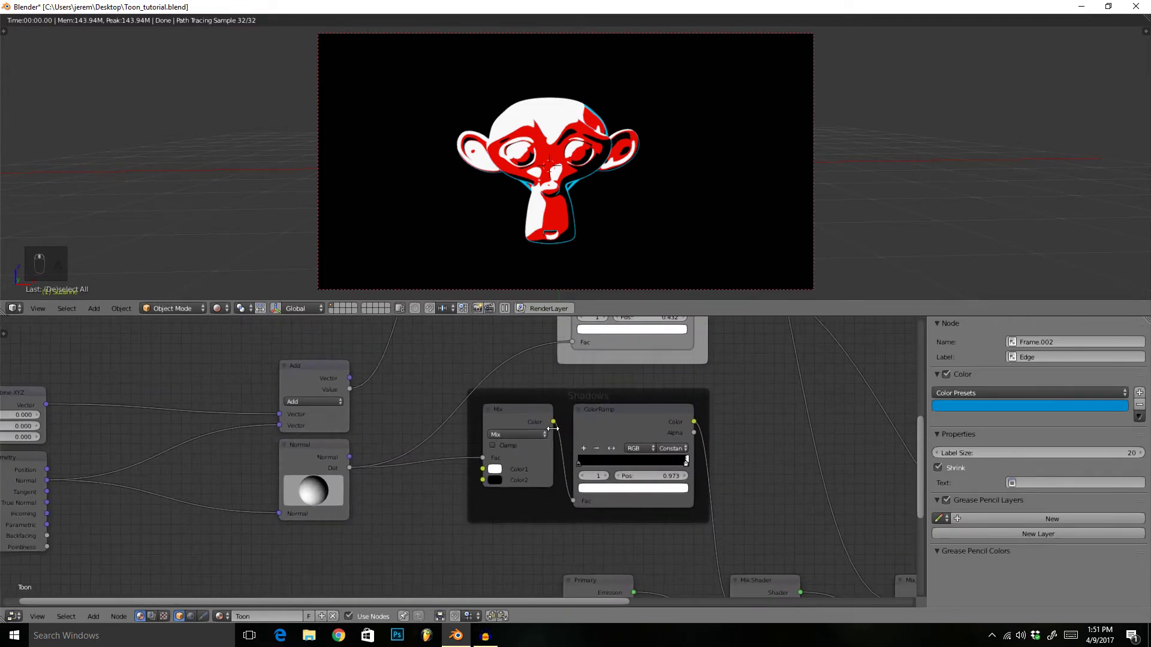
mouse_move(602, 174)
middle_down()
mouse_move(616, 116)
mouse_move(524, 168)
mouse_move(545, 121)
mouse_move(583, 146)
mouse_move(553, 181)
mouse_move(547, 157)
mouse_move(565, 108)
mouse_move(612, 76)
mouse_move(688, 77)
mouse_move(751, 116)
mouse_move(786, 162)
mouse_move(575, 192)
mouse_move(628, 191)
mouse_move(573, 158)
mouse_move(655, 151)
mouse_move(560, 173)
mouse_move(656, 151)
mouse_move(680, 149)
mouse_move(687, 162)
mouse_move(666, 174)
mouse_move(552, 148)
mouse_move(561, 170)
mouse_move(533, 173)
mouse_move(654, 152)
mouse_move(479, 177)
mouse_move(441, 195)
mouse_move(592, 160)
middle_up()
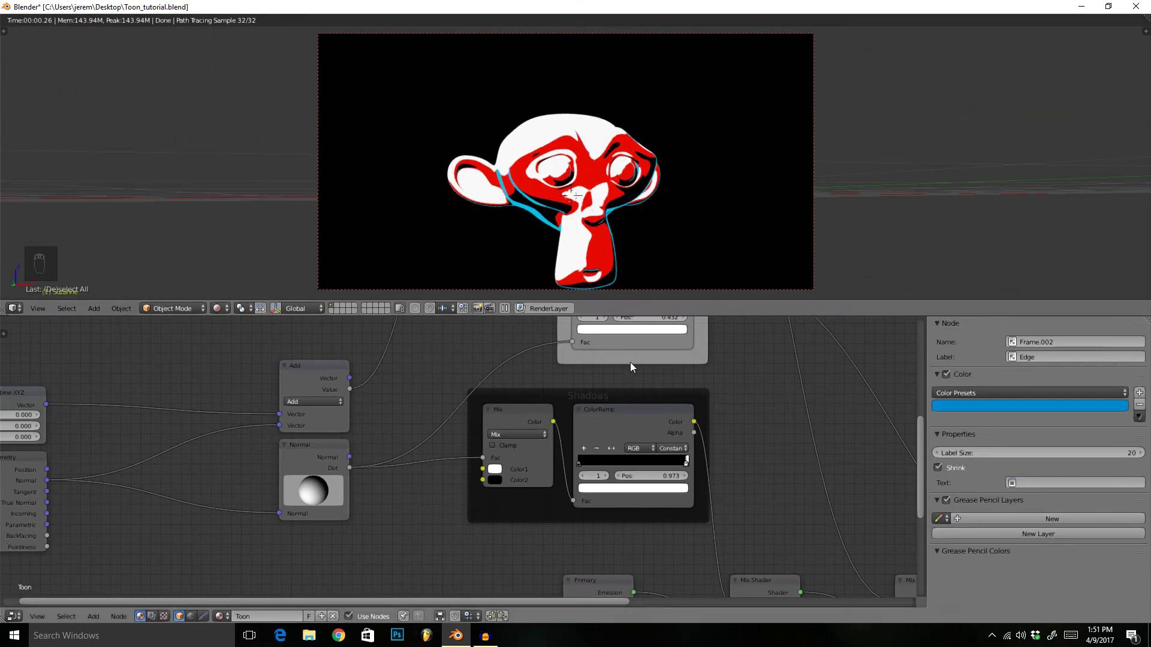
scroll(631, 362, down, 4)
middle_drag(537, 336, 528, 391)
click(477, 341)
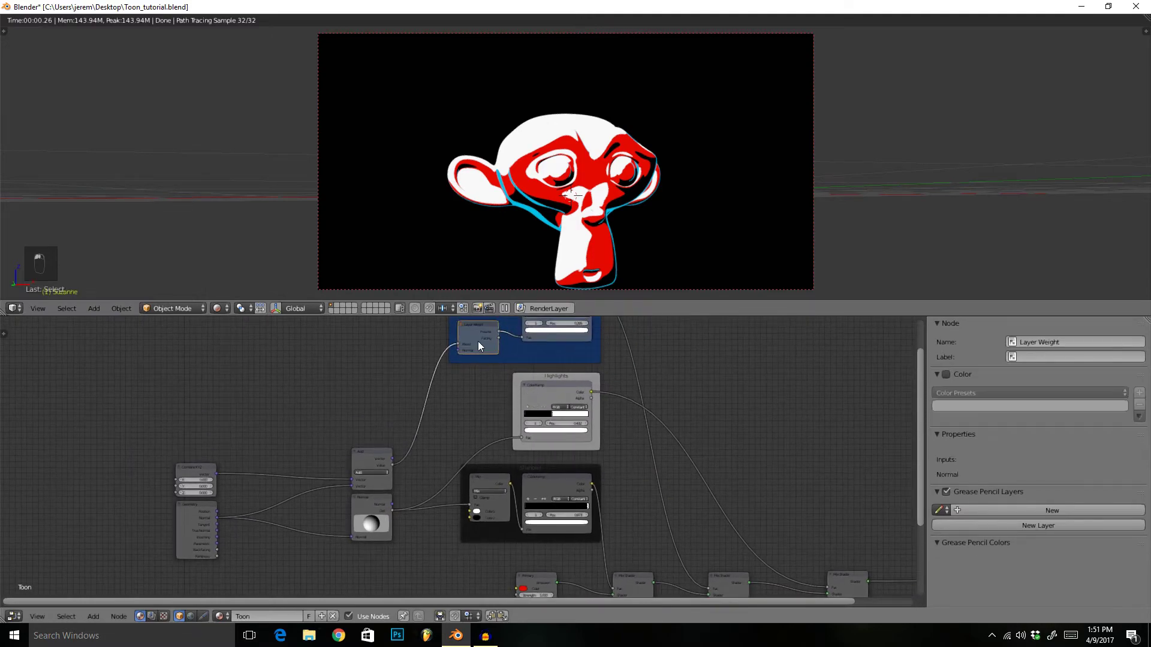
key(shift+d)
click(482, 399)
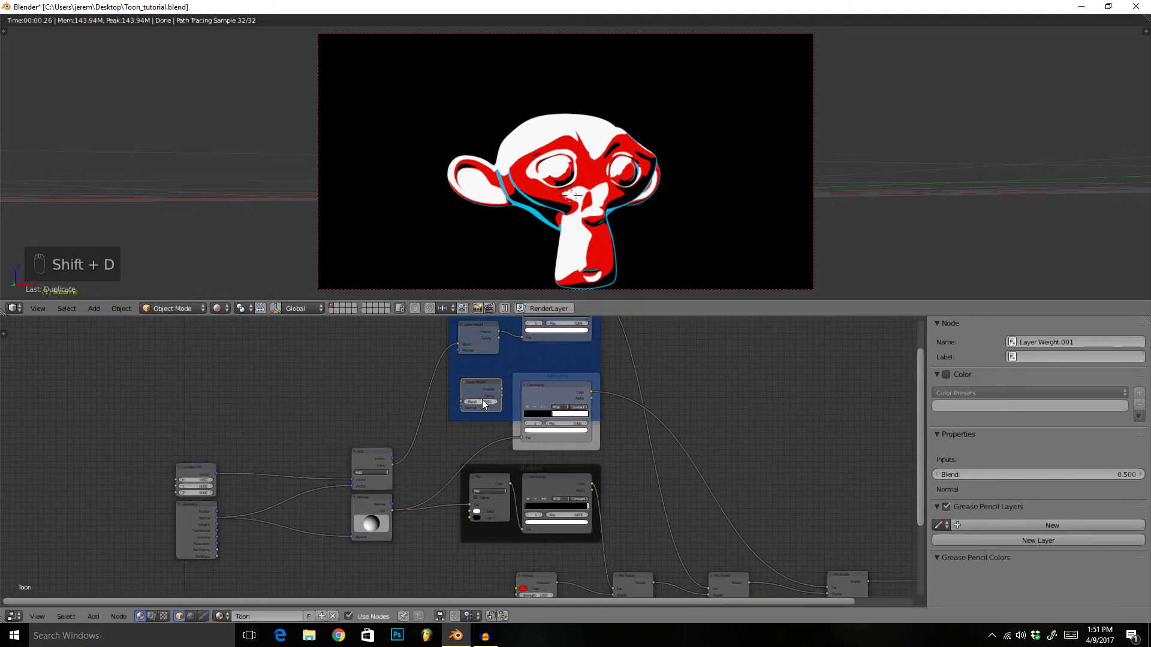
key(alt+p)
drag(481, 399, 482, 418)
Feed the new Layer Weight's Facing output, instead of Fresnel, into the Highlights ColorRamp's Fac.
scroll(498, 441, up, 2)
scroll(497, 441, up, 1)
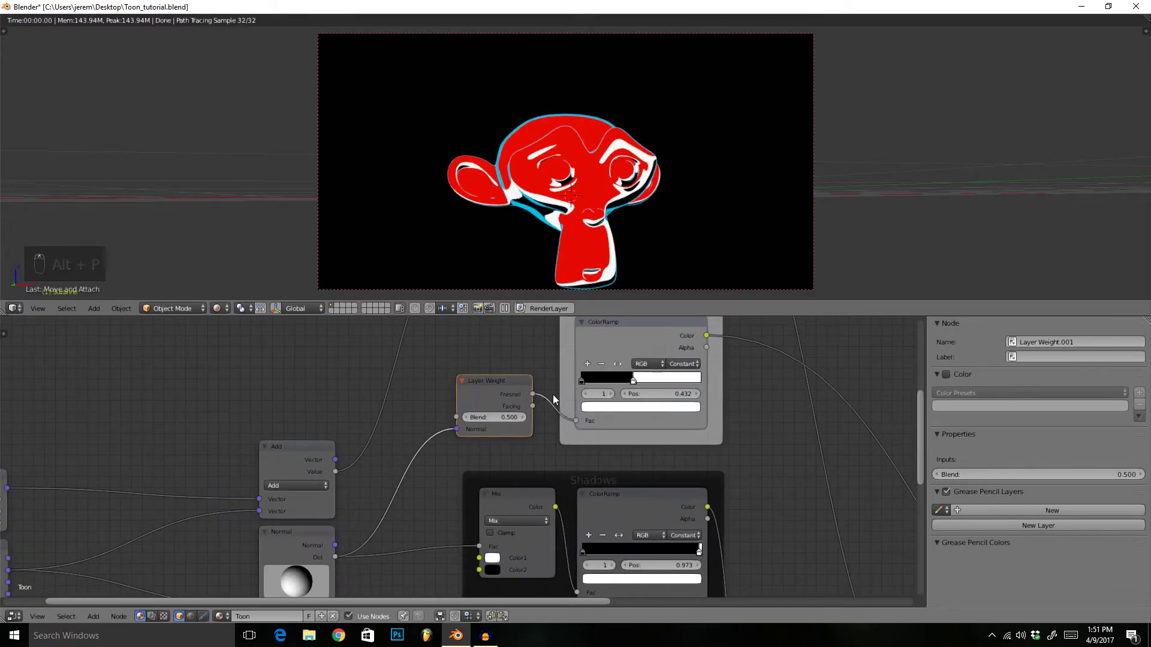
drag(533, 408, 576, 420)
scroll(624, 412, down, 1)
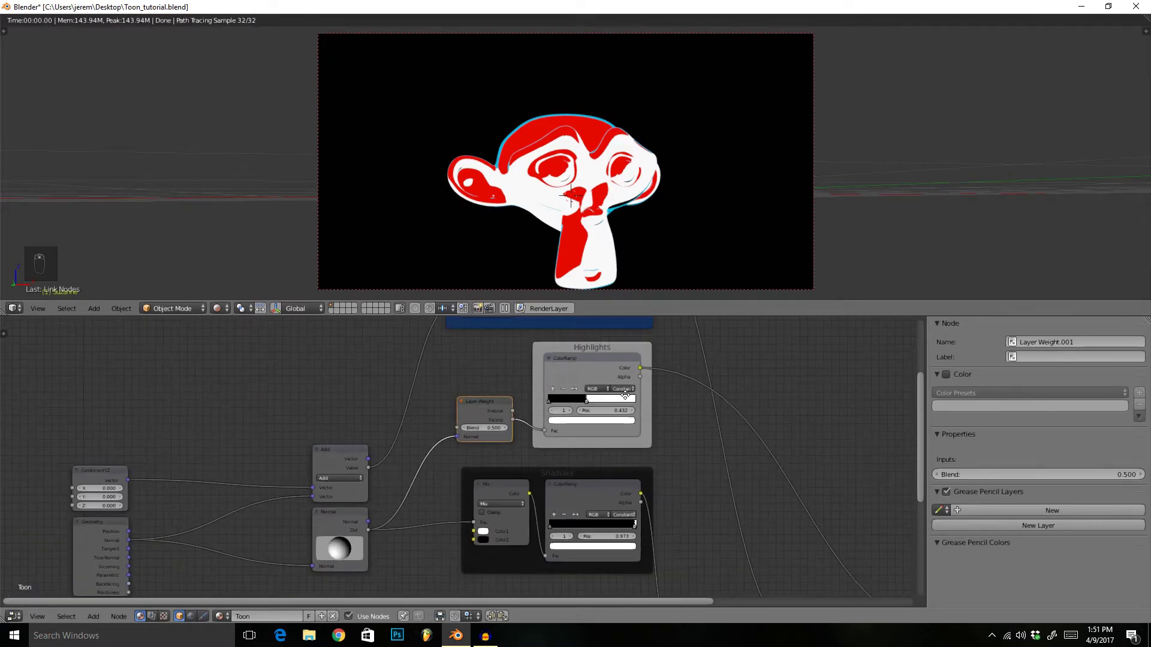
Move the Highlights ramp's white stop to position 0.723 and reroute the Dot link from the Layer Weight's Normal to its Blend input.
scroll(613, 411, up, 1)
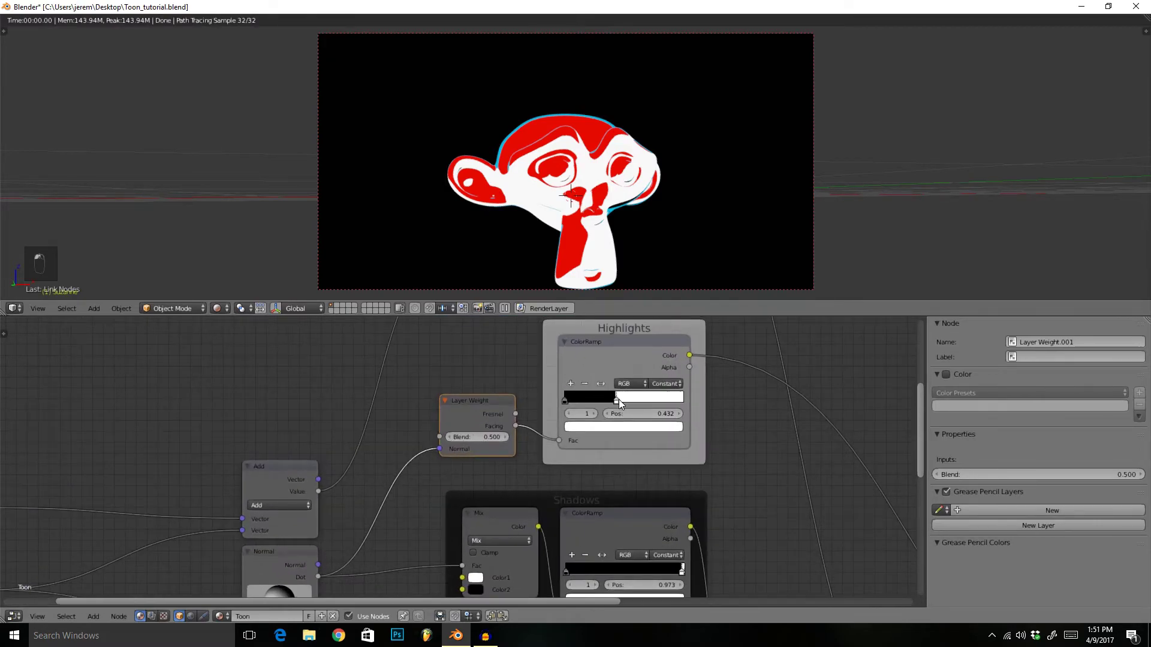
drag(617, 399, 650, 399)
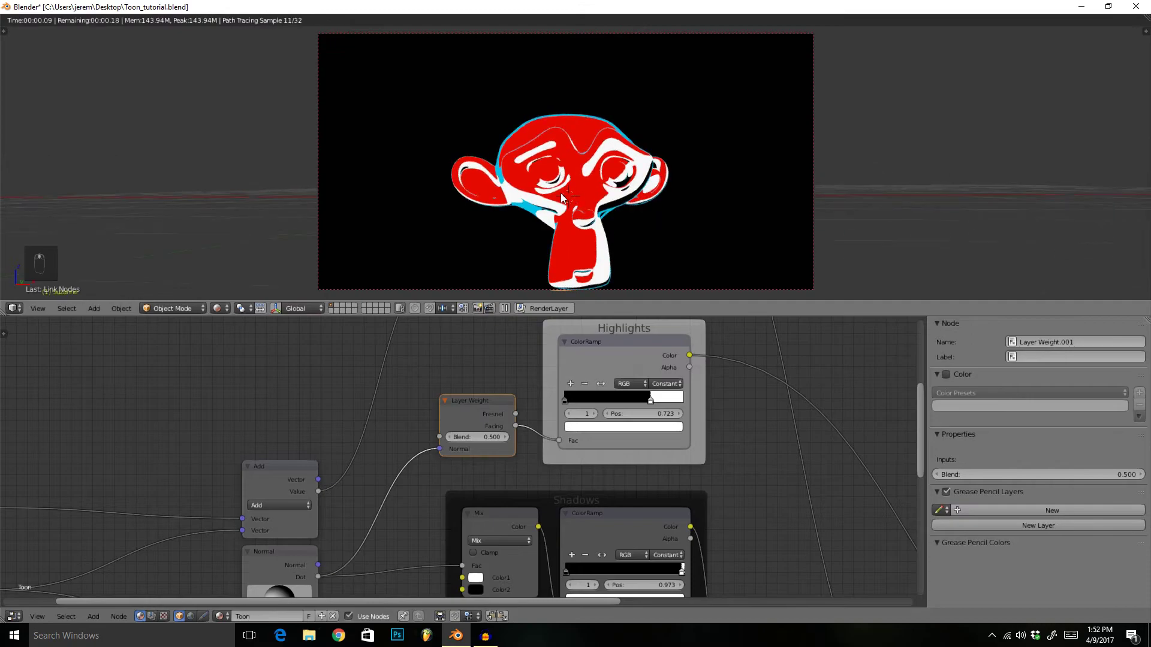
middle_drag(562, 198, 606, 234)
drag(437, 449, 440, 437)
middle_drag(527, 209, 253, 149)
Duplicate the Layer Weight between the Shadows Mix and ColorRamp nodes, feeding Color into Blend and Facing into the ramp's Fac.
scroll(443, 390, down, 2)
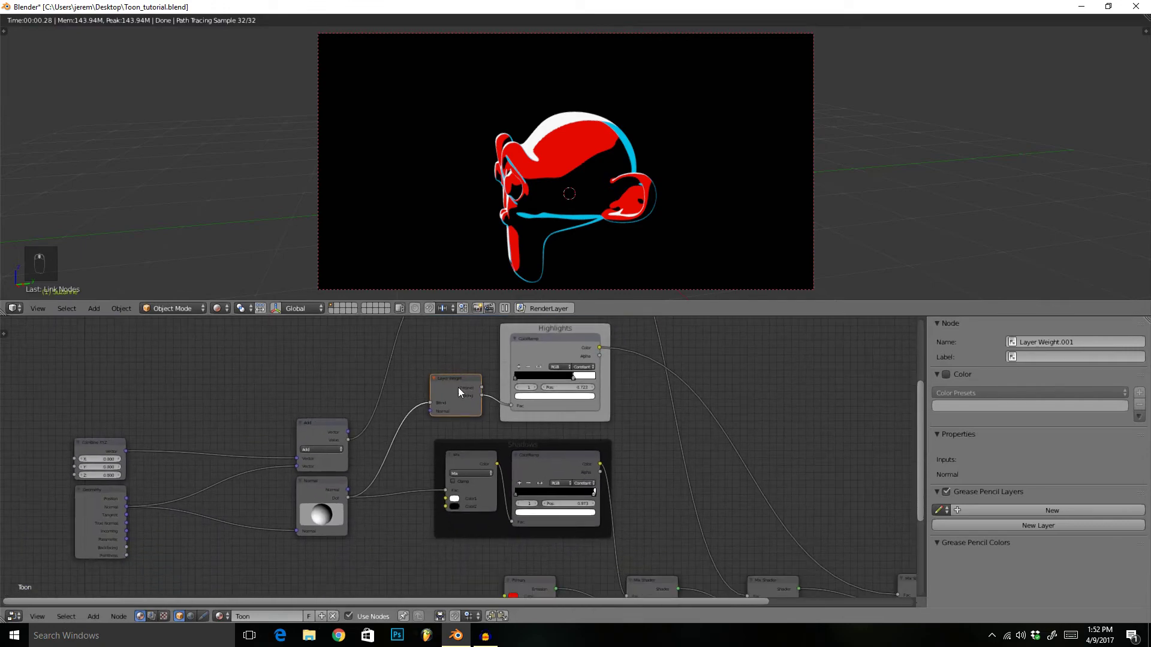
key(shift+d)
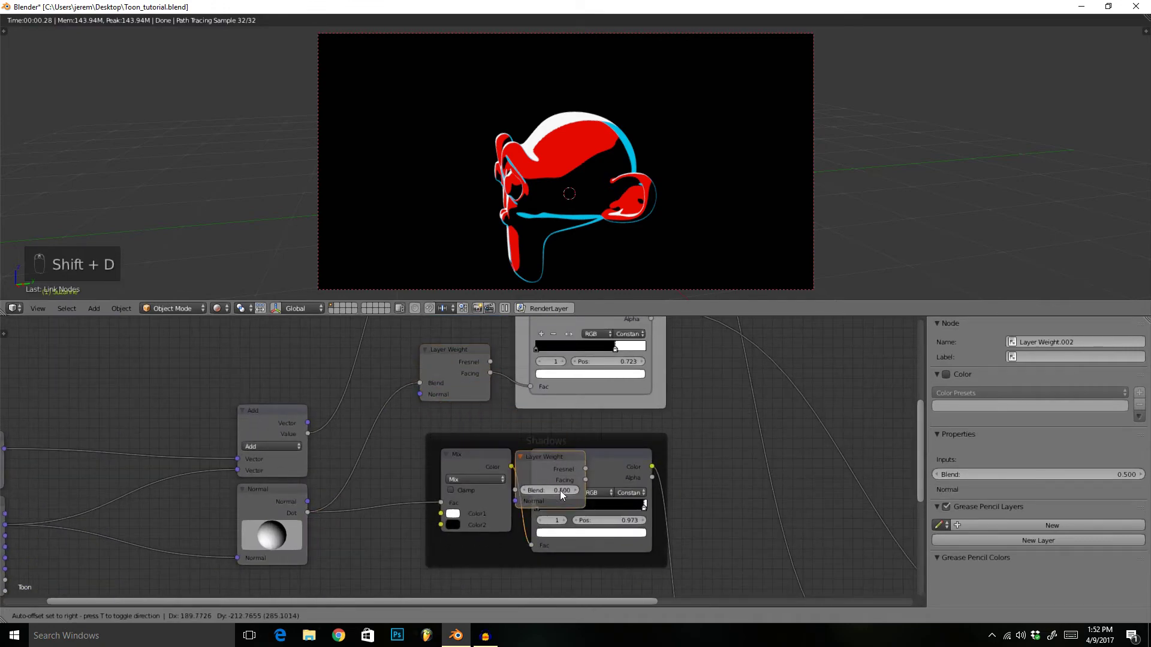
click(558, 505)
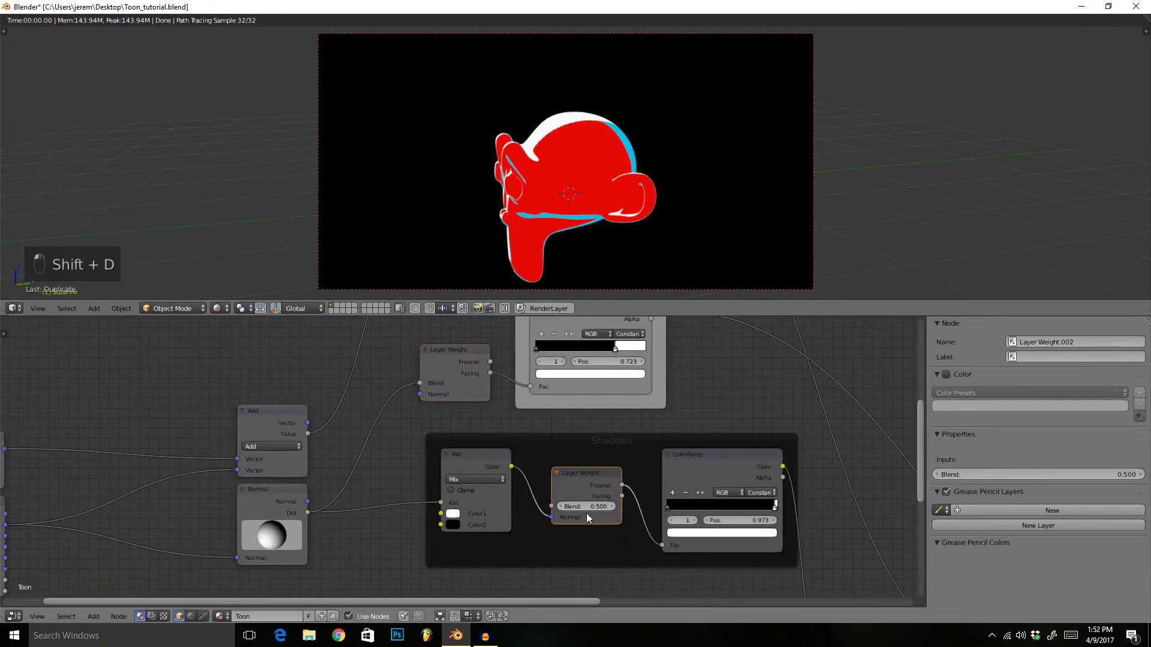
drag(550, 518, 548, 506)
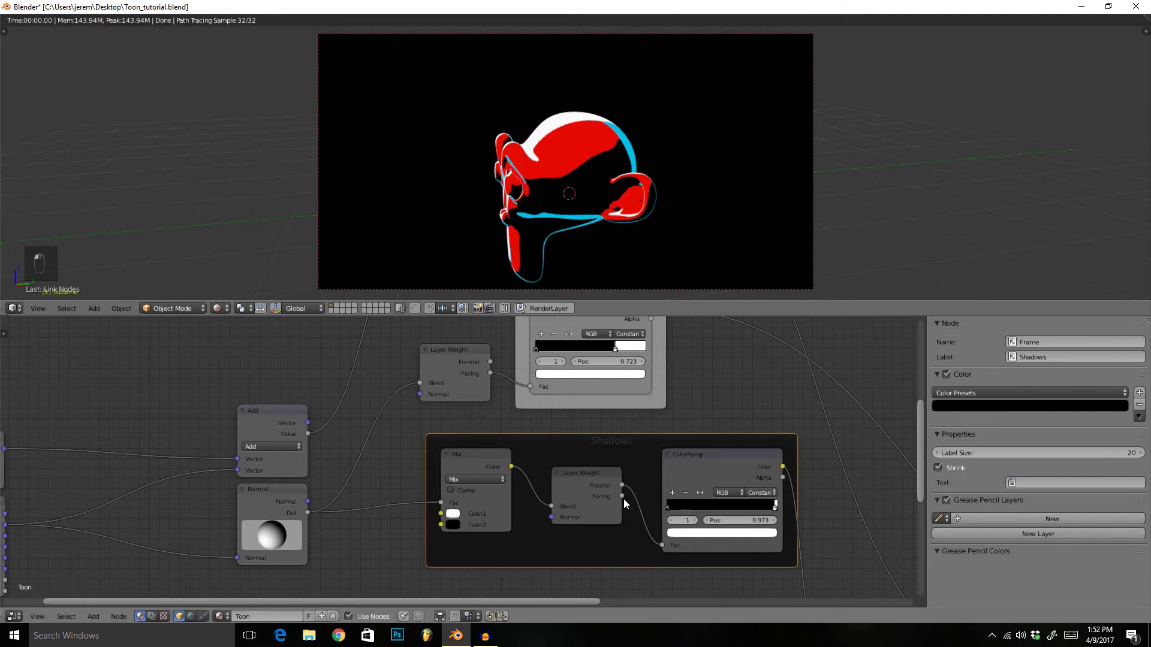
drag(624, 499, 661, 545)
middle_drag(571, 202, 761, 228)
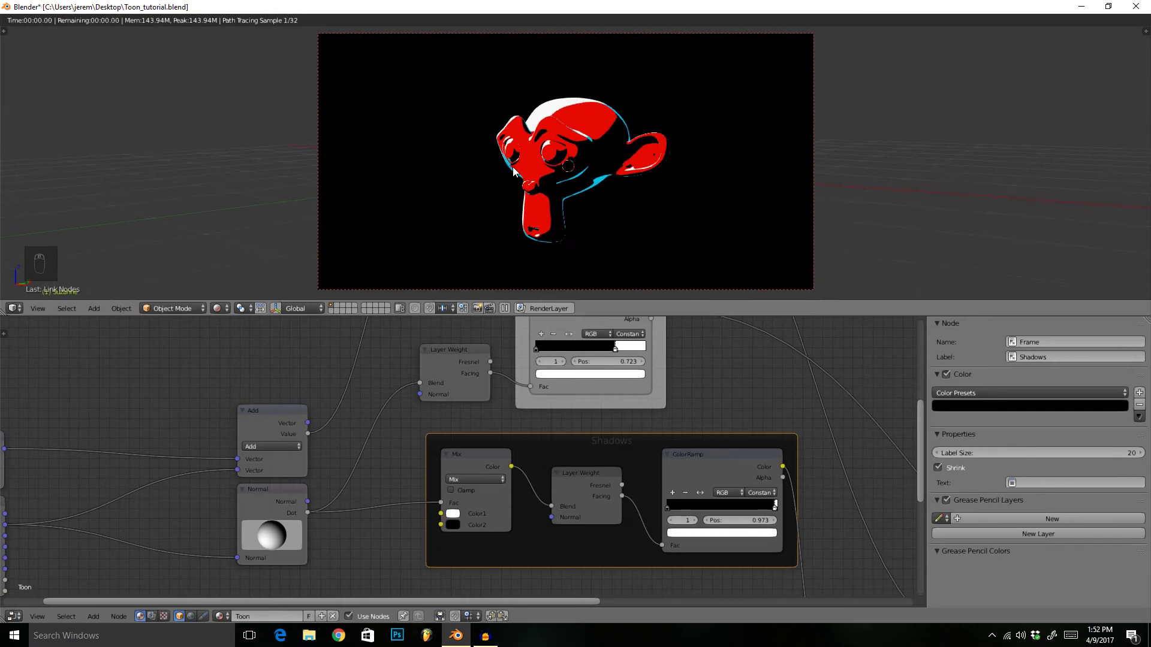
Place the highlight Layer Weight inside the Highlights frame and line the frame up above the Shadows frame.
scroll(701, 416, down, 5)
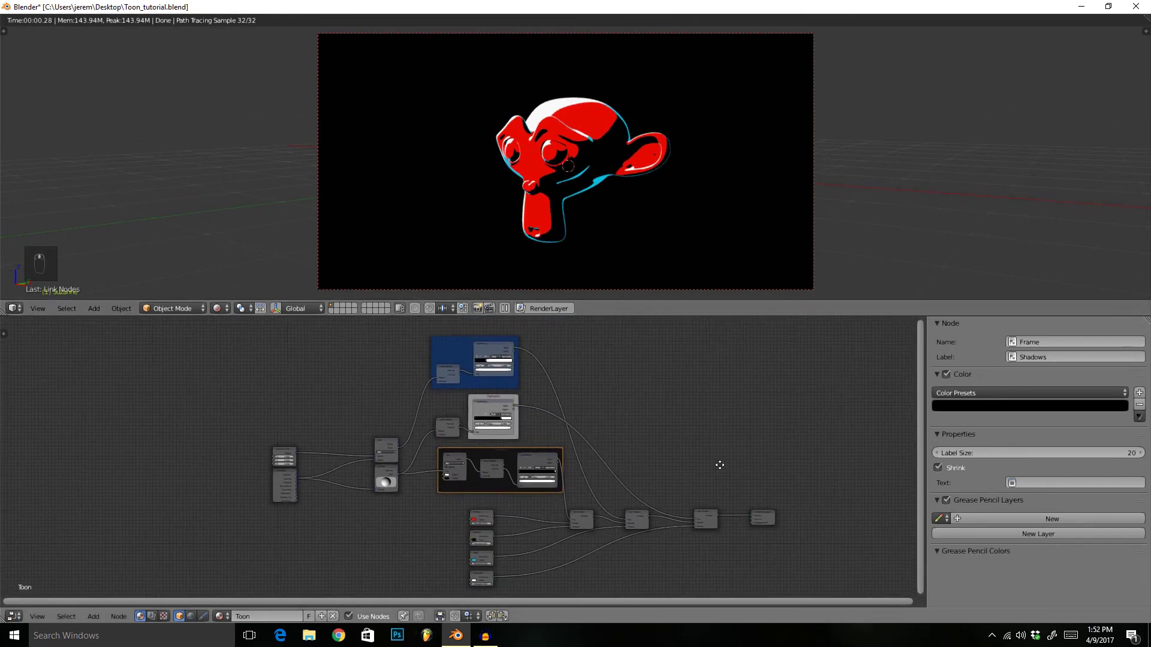
scroll(559, 455, up, 4)
scroll(559, 453, down, 2)
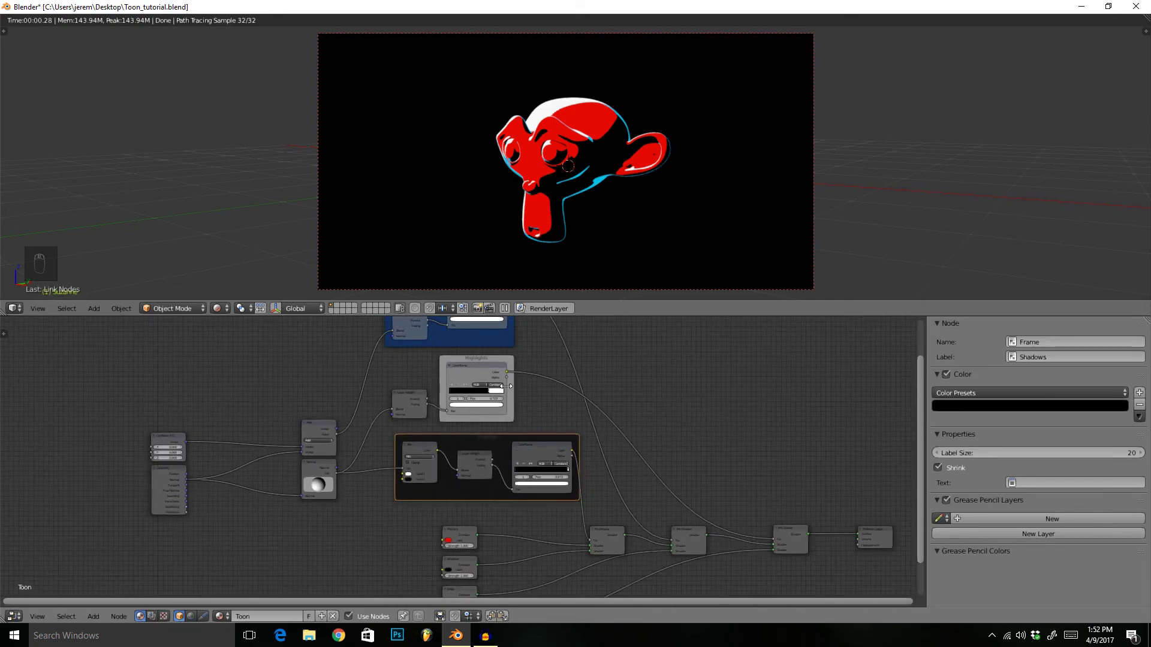
mouse_move(409, 396)
mouse_down()
mouse_move(452, 404)
mouse_move(413, 397)
mouse_up()
click(427, 361)
key(g)
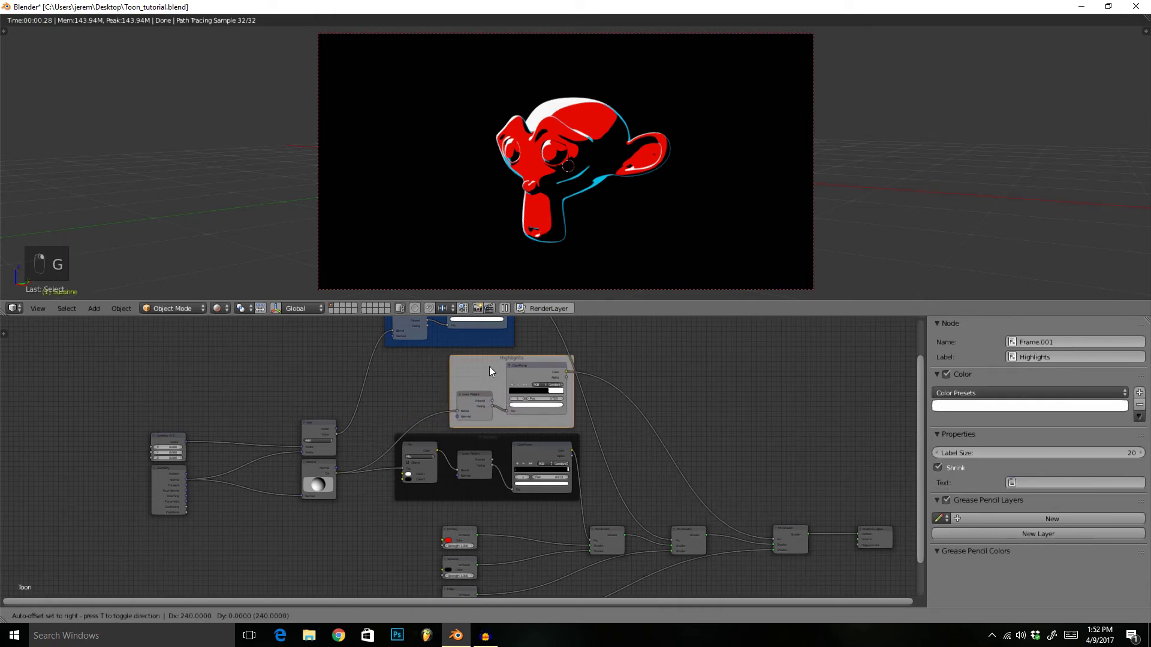
click(492, 365)
Move the Edge frame so it lines up above the Highlights frame.
middle_drag(491, 366, 490, 411)
click(447, 382)
key(g)
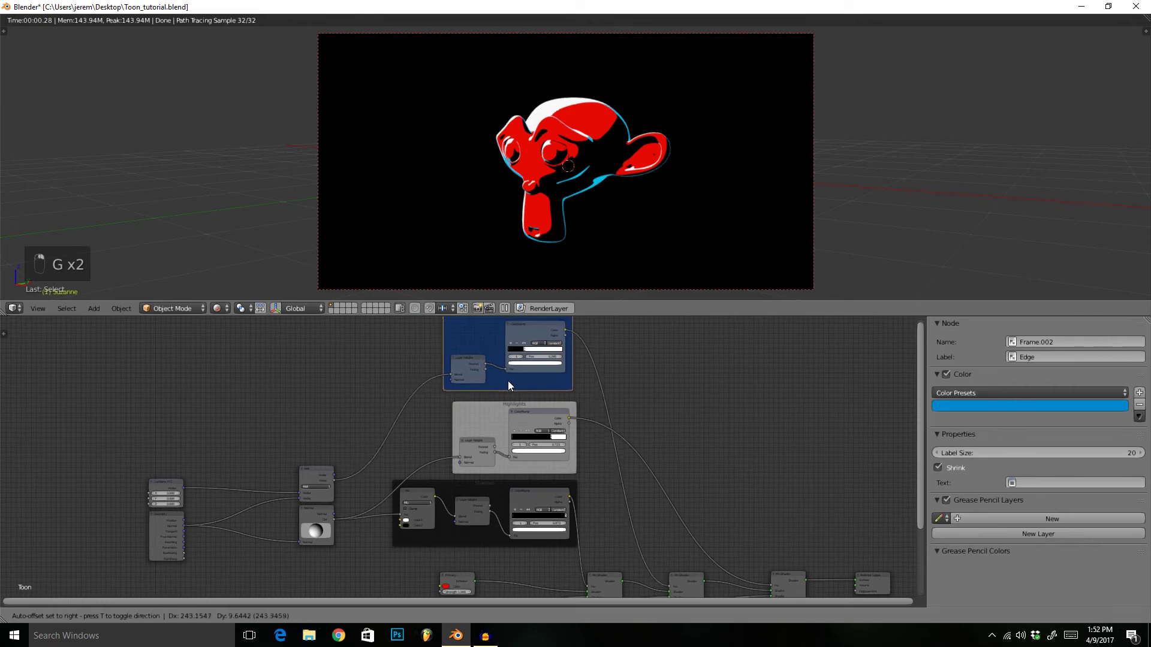
click(511, 387)
key(a)
Save the project over the existing Toon_tutorial.blend file.
scroll(677, 447, down, 3)
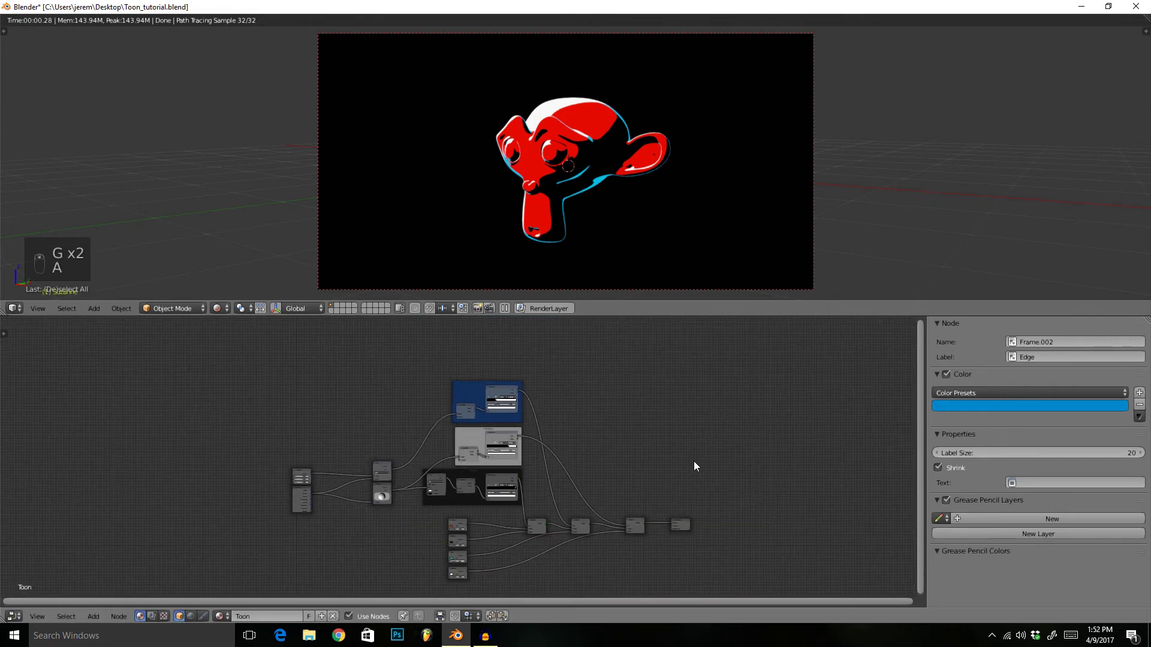
key(ctrl+s)
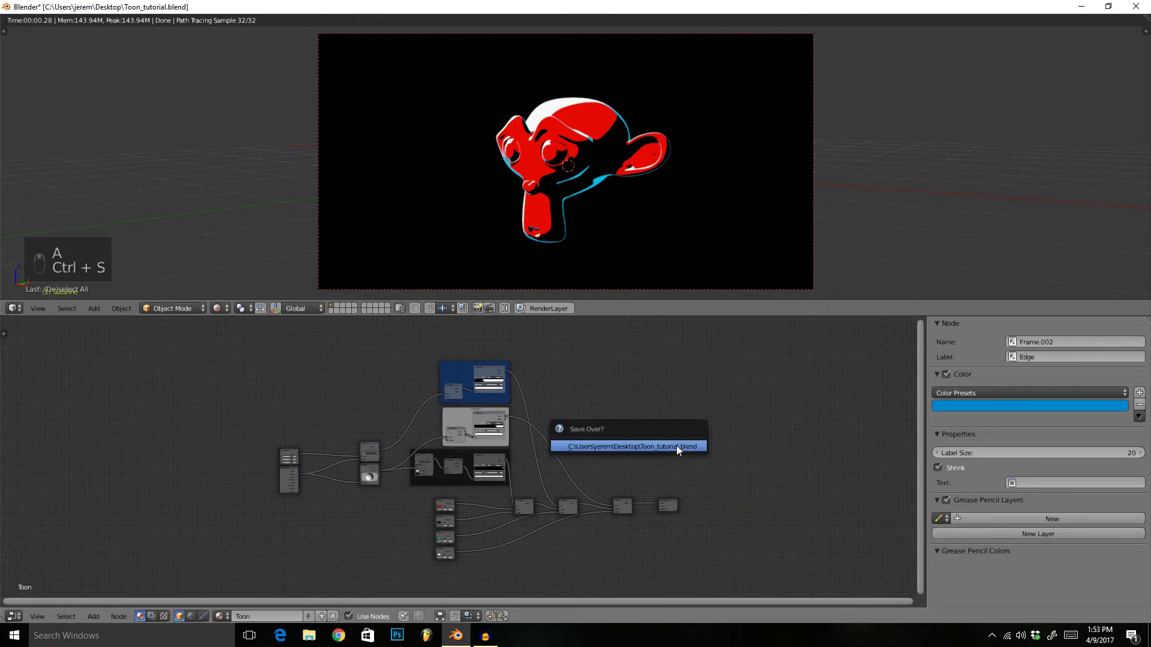
click(676, 444)
Move the Material Output and the last Mix Shader farther right to open space after the second Mix Shader.
scroll(657, 524, up, 2)
key(a)
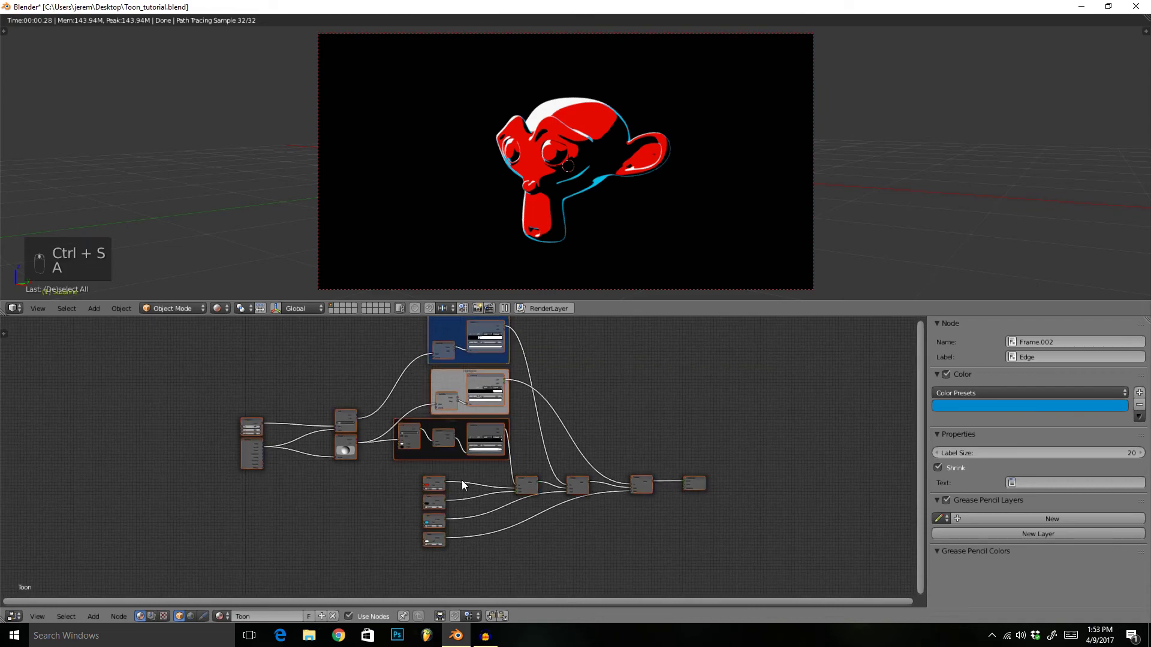
key(a)
scroll(685, 492, up, 3)
middle_drag(704, 502, 528, 471)
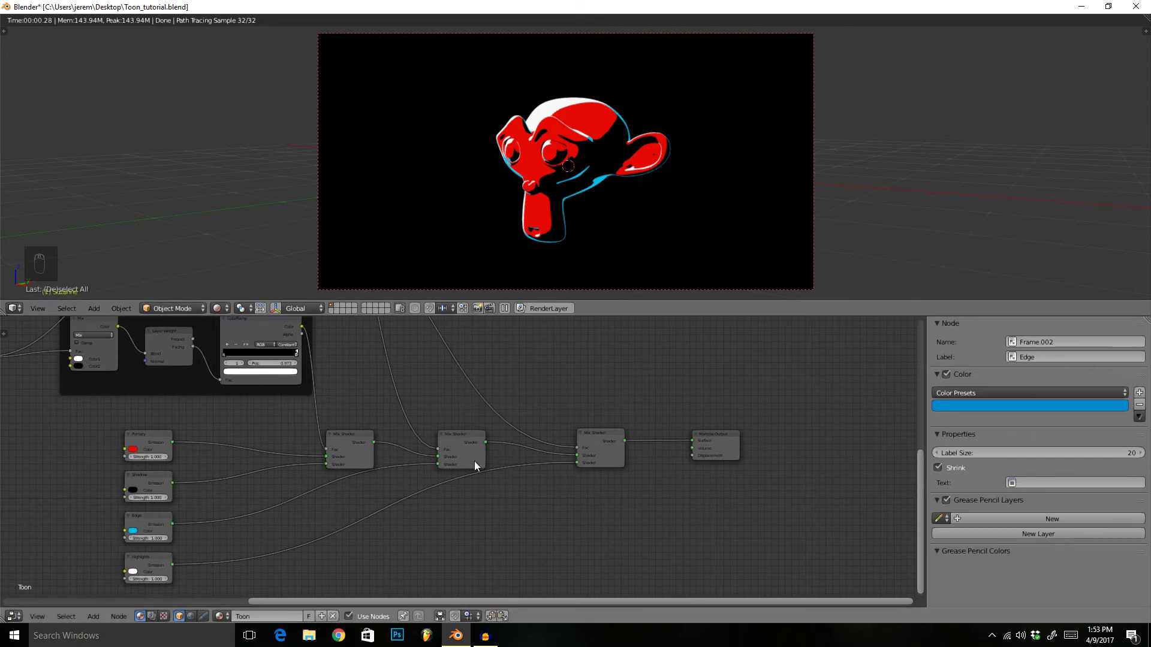
drag(715, 444, 893, 445)
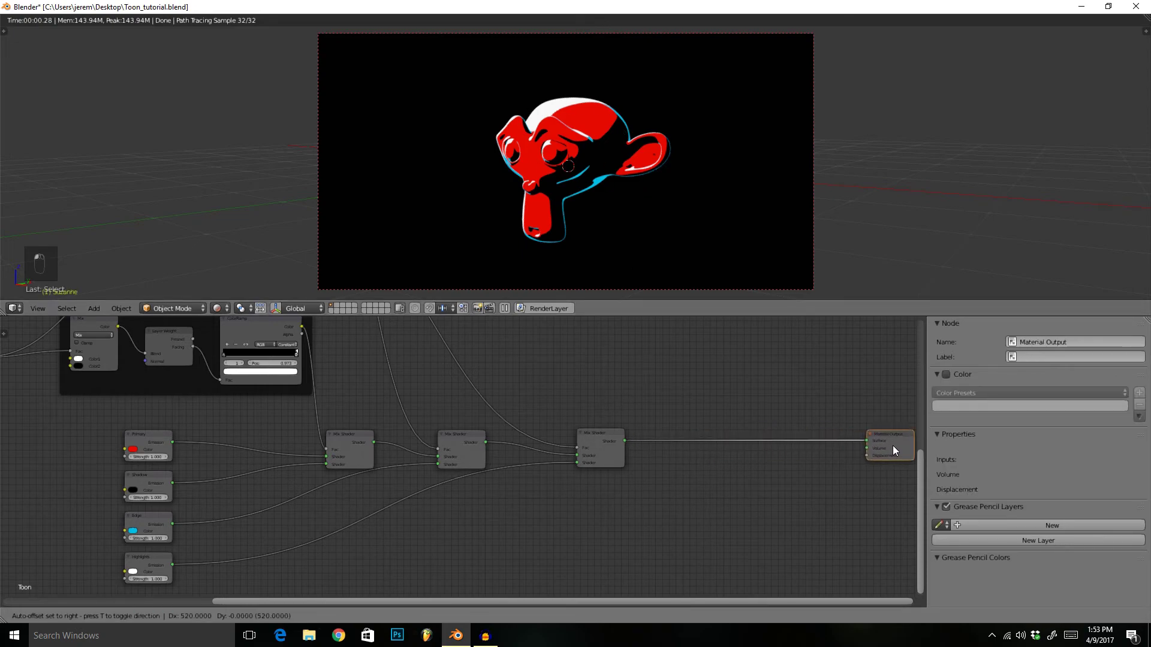
drag(596, 444, 804, 444)
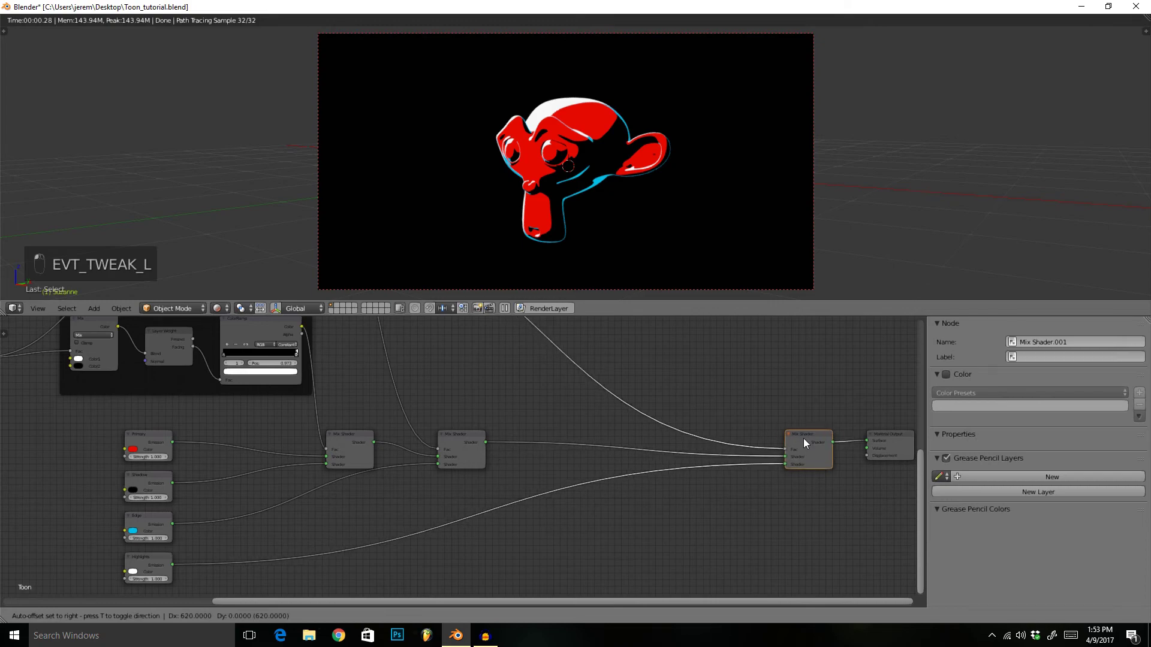
Spread the first two Mix Shaders apart and insert a duplicate Mix Shader directly after the first one.
drag(453, 444, 602, 450)
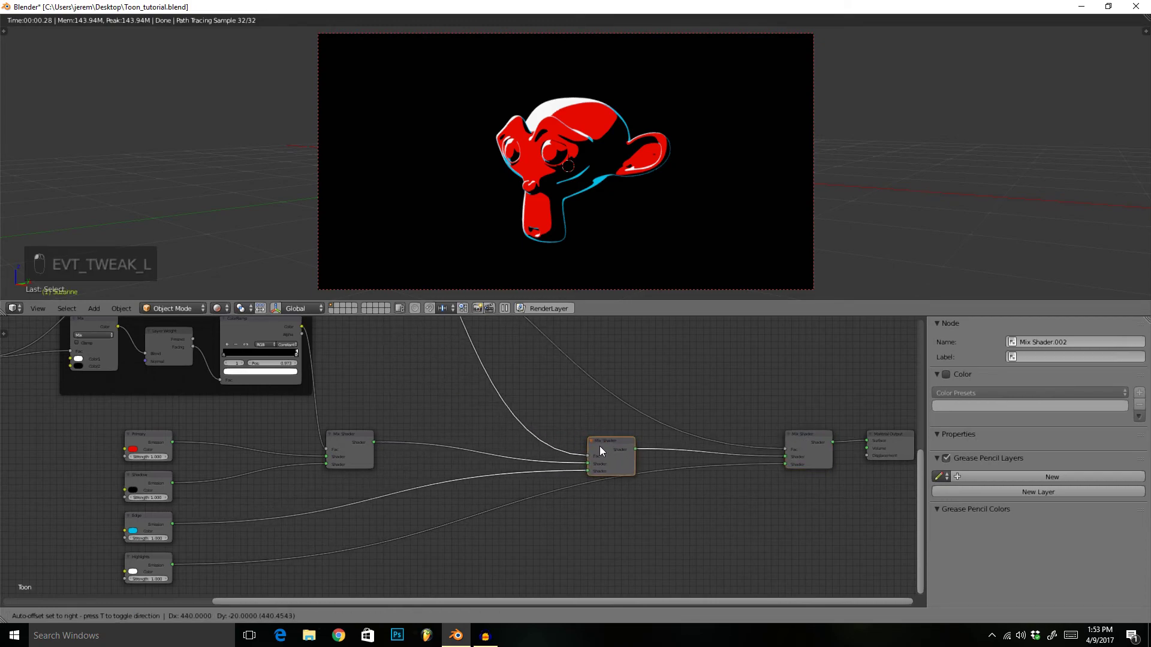
drag(351, 445, 397, 438)
key(shift+d)
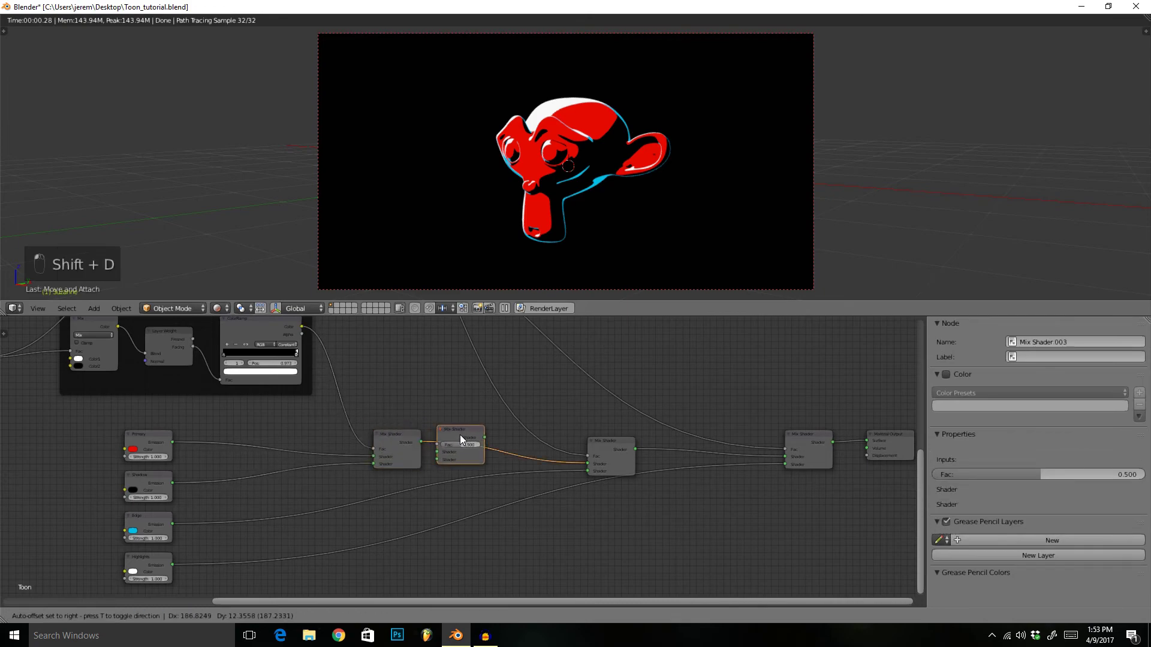
click(465, 435)
scroll(412, 454, up, 3)
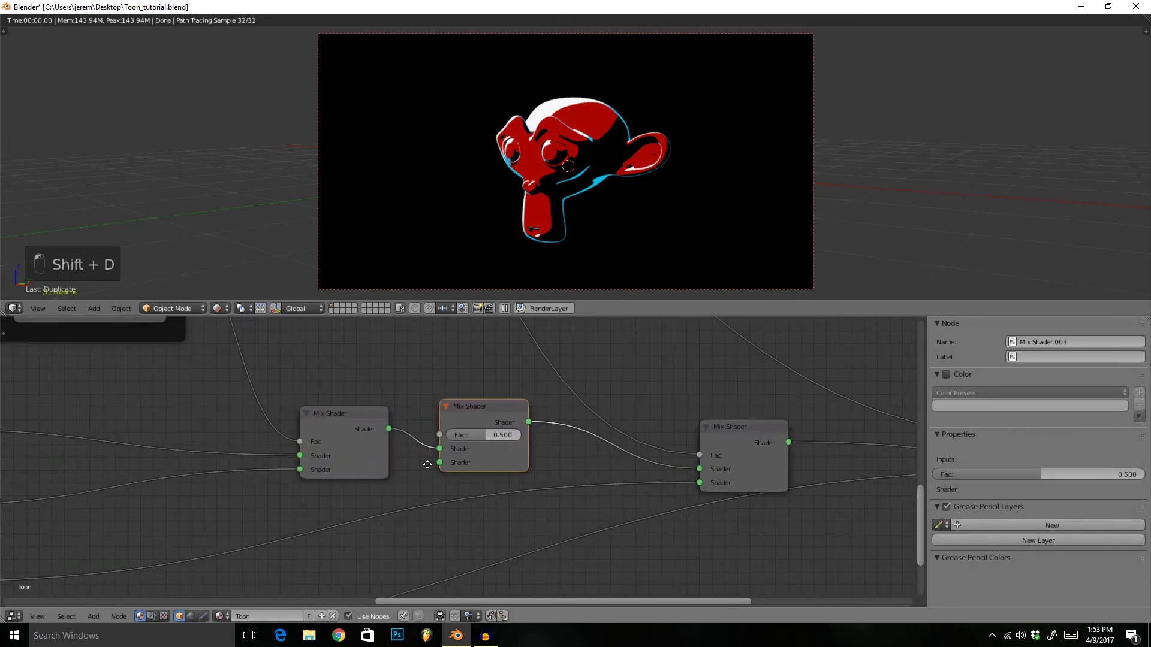
Link the Primary emission to the free second shader input of the inserted Mix Shader and set its factor to 0.100.
click(504, 410)
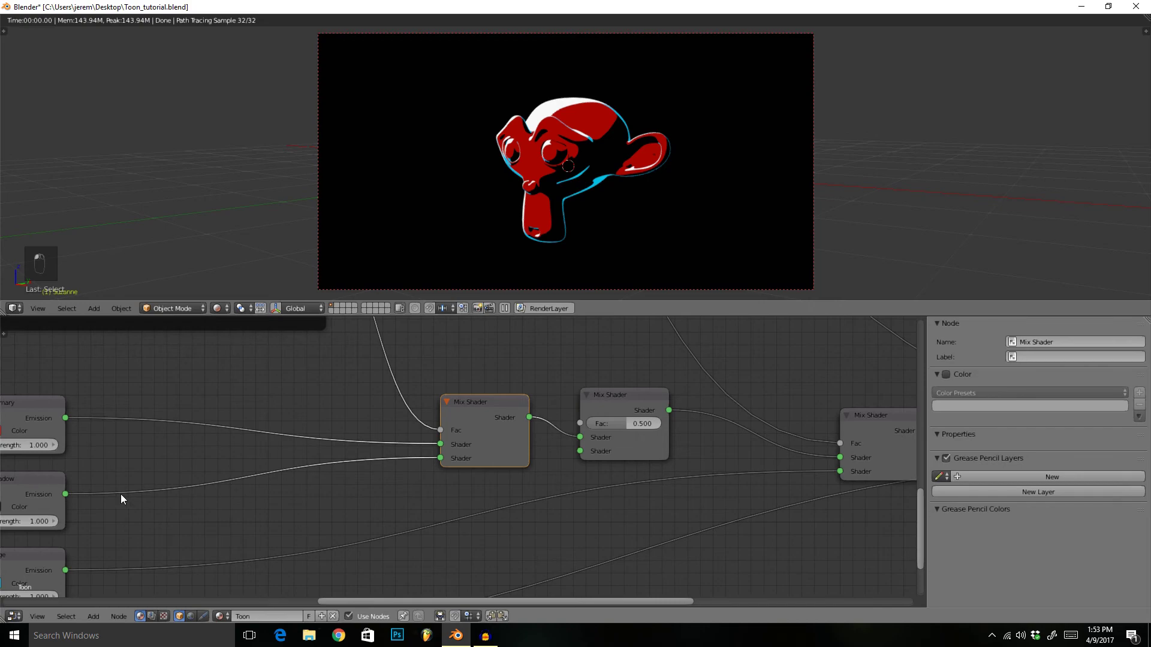
scroll(126, 493, down, 2)
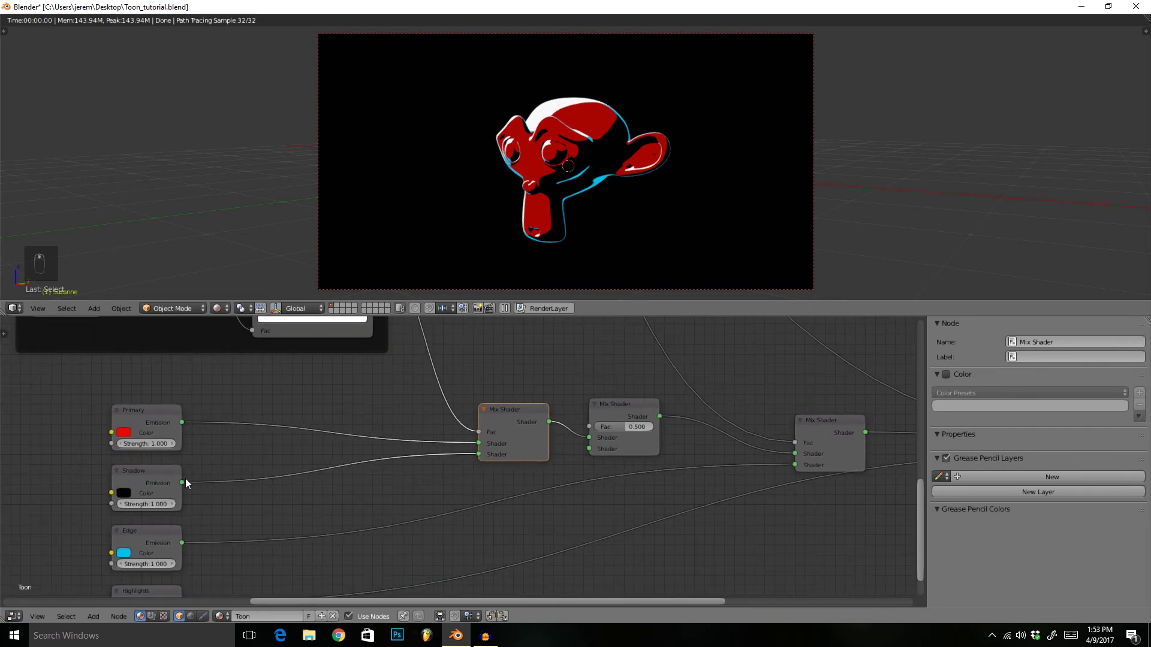
drag(188, 420, 632, 441)
scroll(690, 467, up, 2)
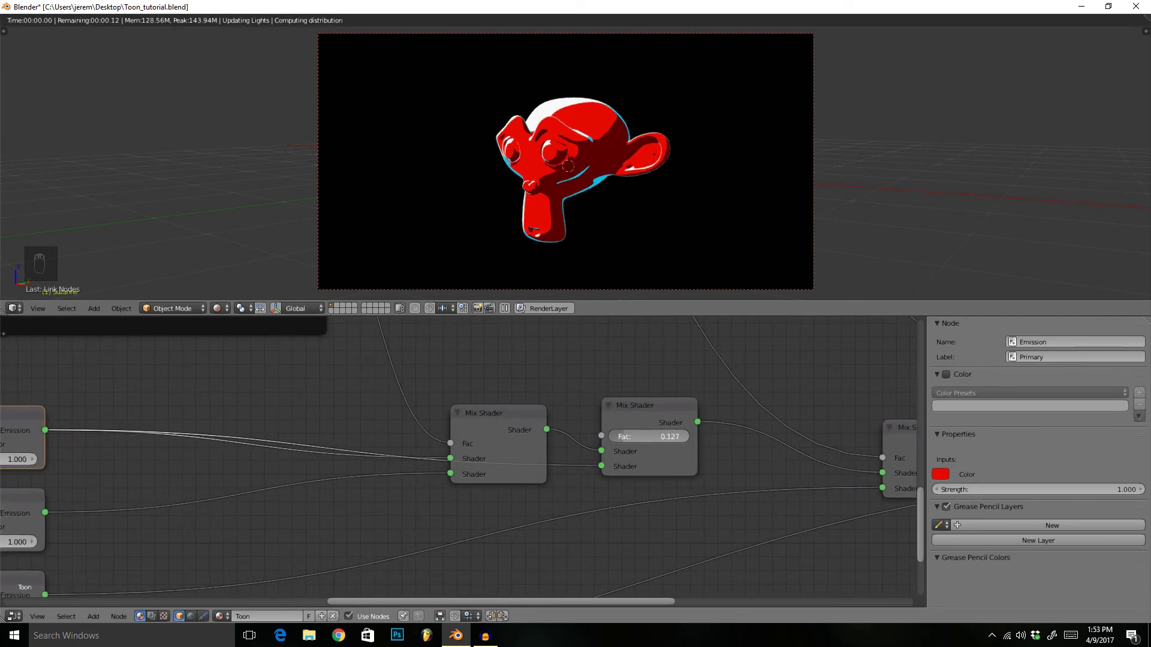
scroll(632, 441, down, 2)
Duplicate the Mix Shader that blends in the Edge emission and insert the copy directly after it.
middle_drag(786, 429, 527, 443)
right_click(527, 443)
key(shift+d)
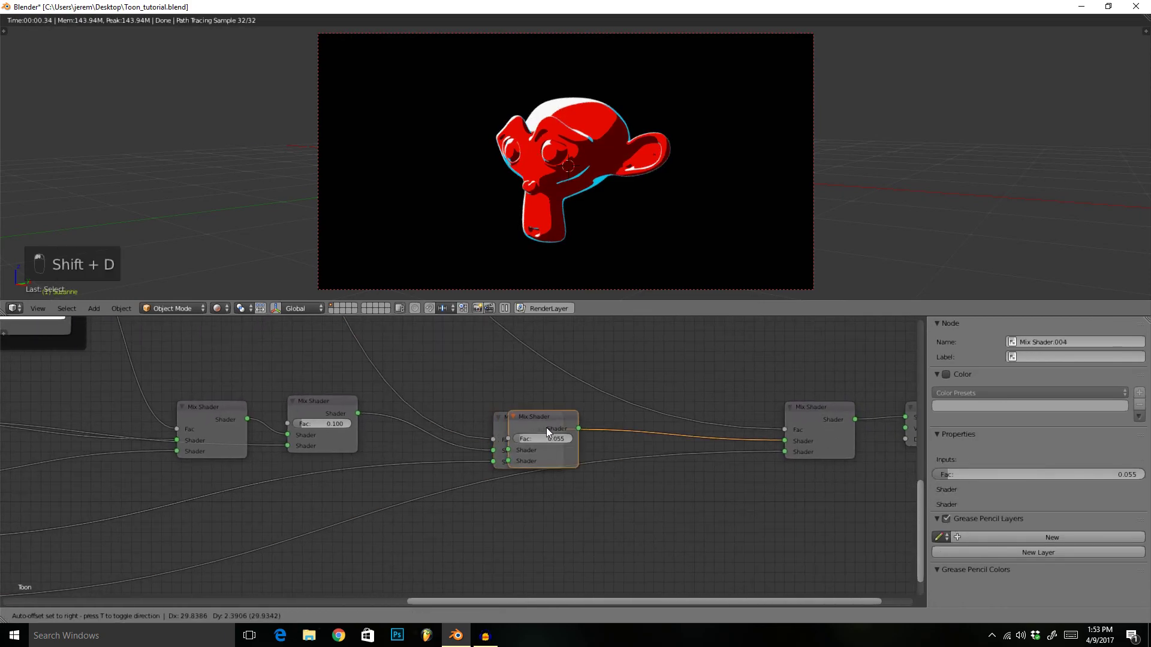
click(609, 425)
scroll(583, 431, down, 1)
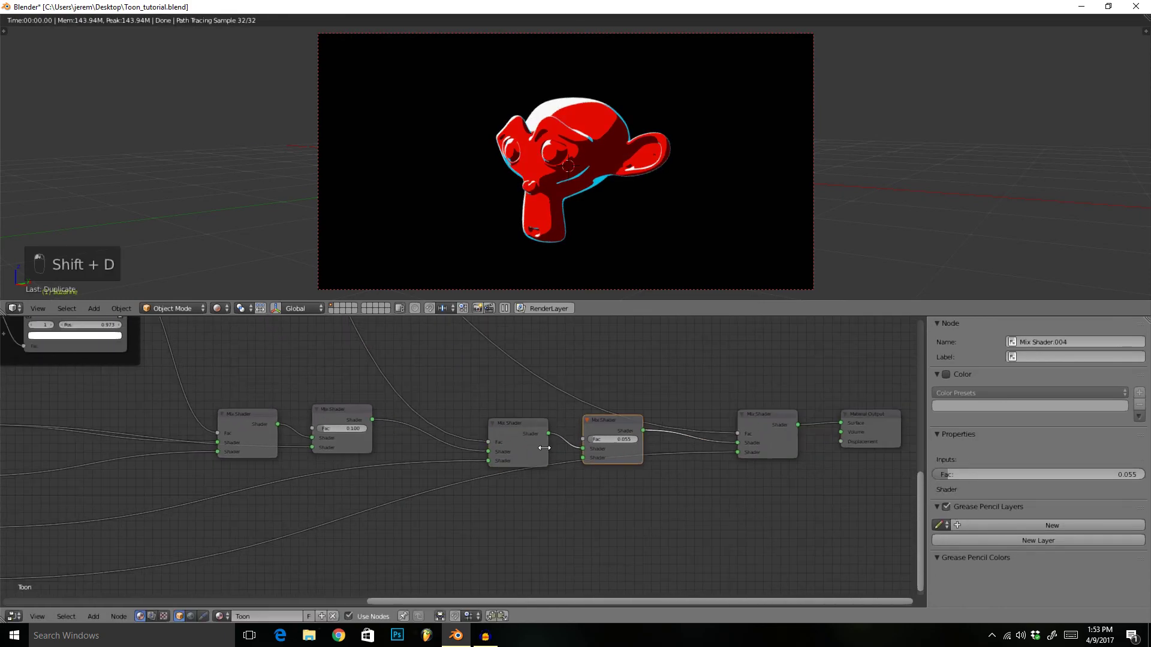
middle_drag(546, 443, 672, 418)
Link the shadow-strength Mix Shader's output to the second shader input of the copy after the Edge mix and set the copy's factor to 0.
click(614, 430)
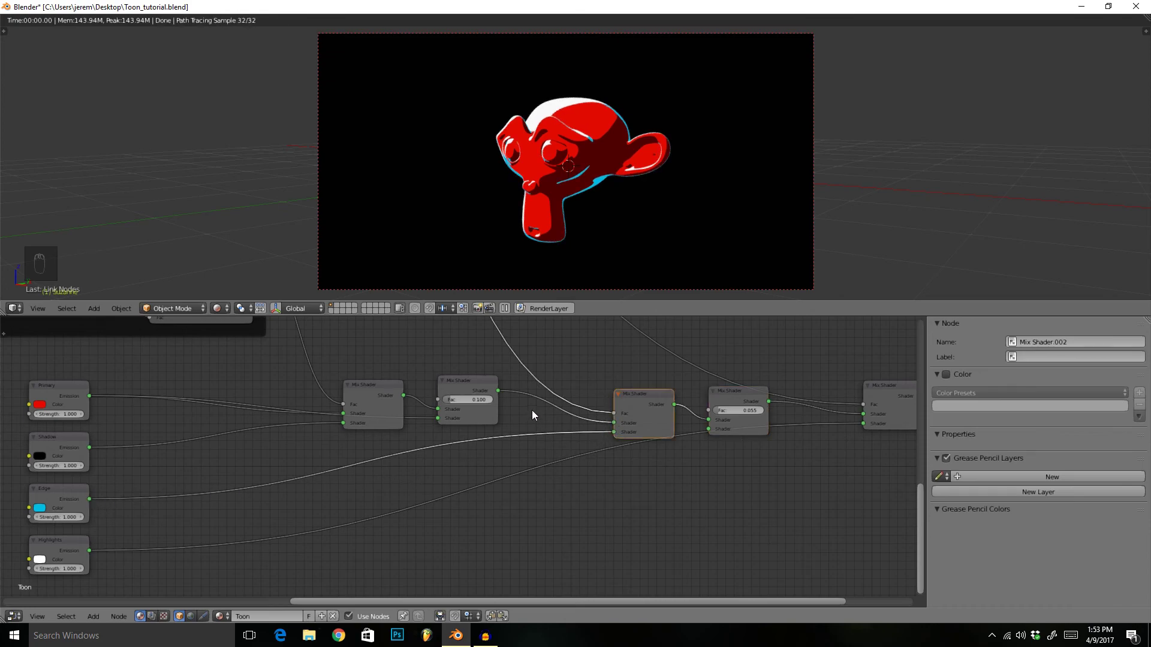
drag(499, 391, 709, 429)
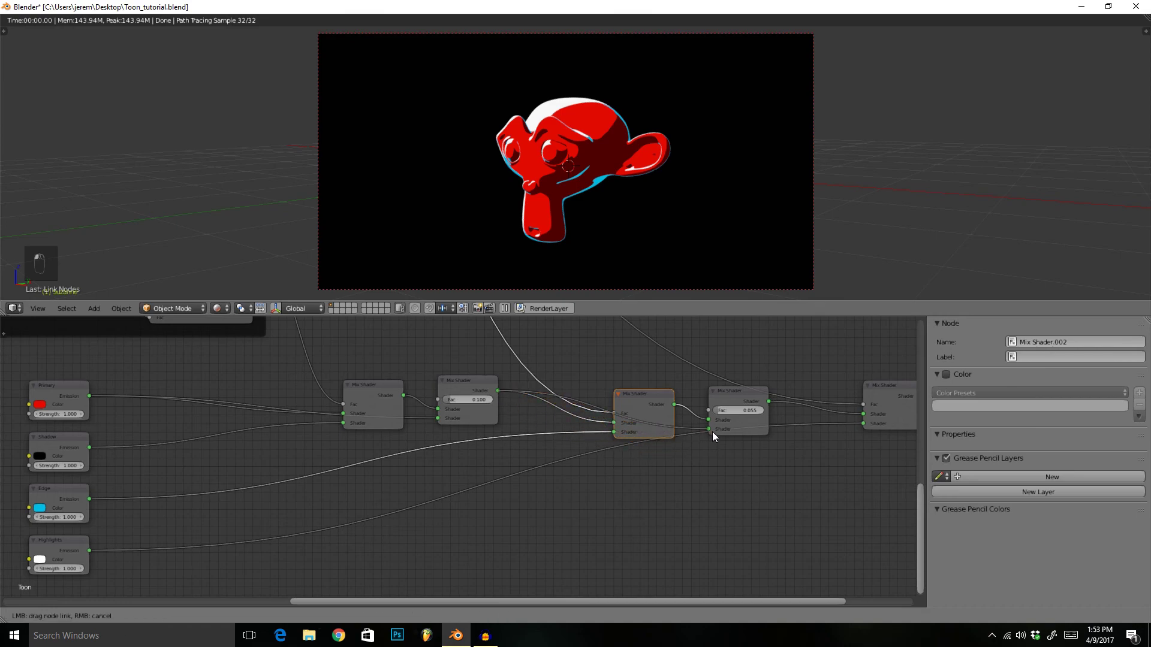
middle_drag(761, 443, 632, 455)
scroll(632, 456, up, 2)
mouse_move(671, 411)
mouse_down()
mouse_move(702, 411)
mouse_move(688, 412)
mouse_up()
click(650, 414)
text(0)
key(Return)
Duplicate the Highlights Mix Shader and insert the copy between it and the Material Output.
scroll(650, 415, down, 2)
middle_drag(899, 418, 681, 418)
click(585, 408)
key(shift+d)
click(690, 419)
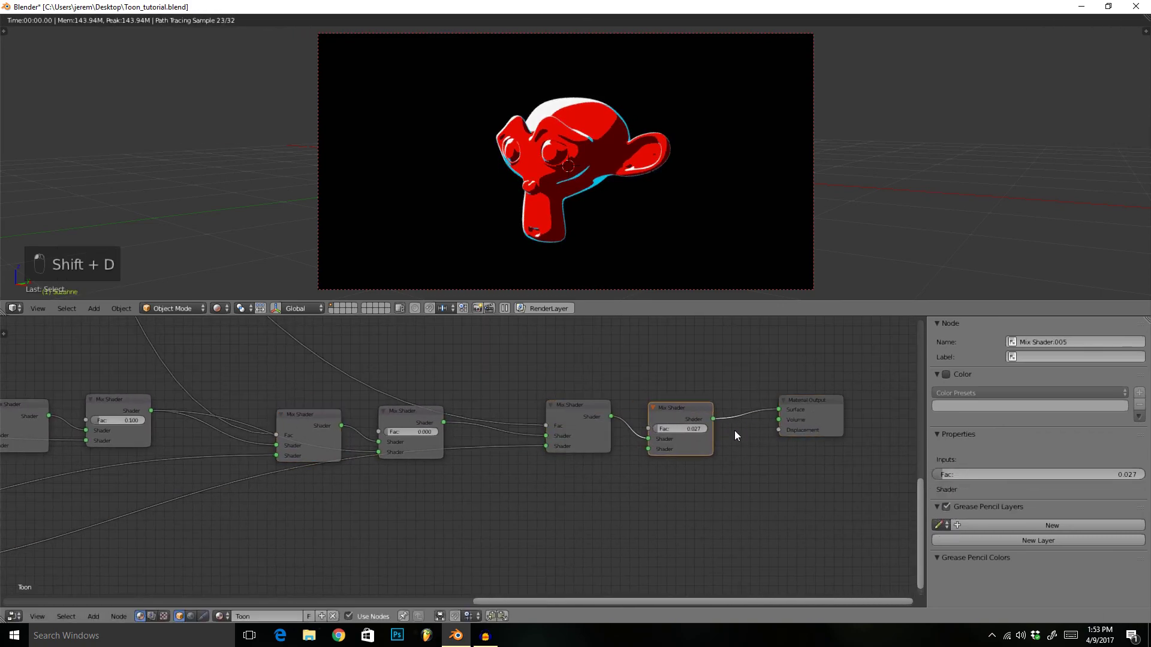
Link the edge-strength Mix Shader's output to the second shader input of the last Mix Shader and raise that node's factor to soften the highlights.
drag(444, 422, 546, 436)
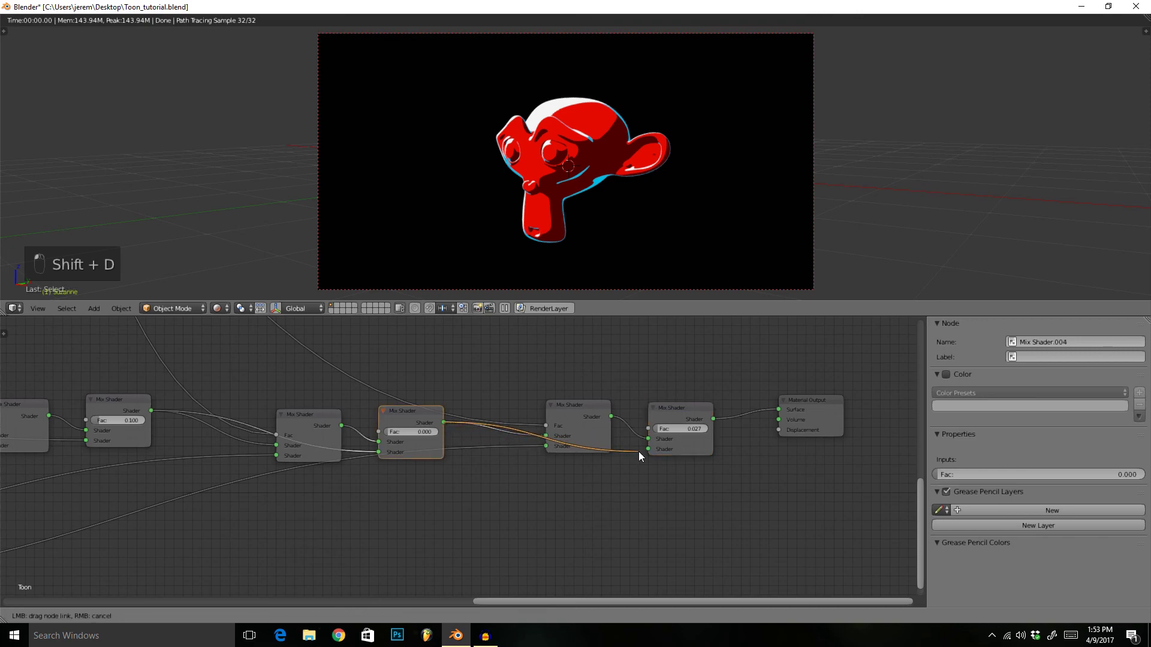
middle_drag(718, 465, 674, 465)
scroll(674, 465, up, 2)
mouse_move(651, 433)
mouse_down()
mouse_move(690, 433)
mouse_move(665, 433)
mouse_up()
Set the shadow-strength Mix Shader's factor to 0.409 and the edge-strength one's to 0, checking the monkey head from another angle.
middle_drag(665, 433, 366, 420)
drag(197, 419, 231, 414)
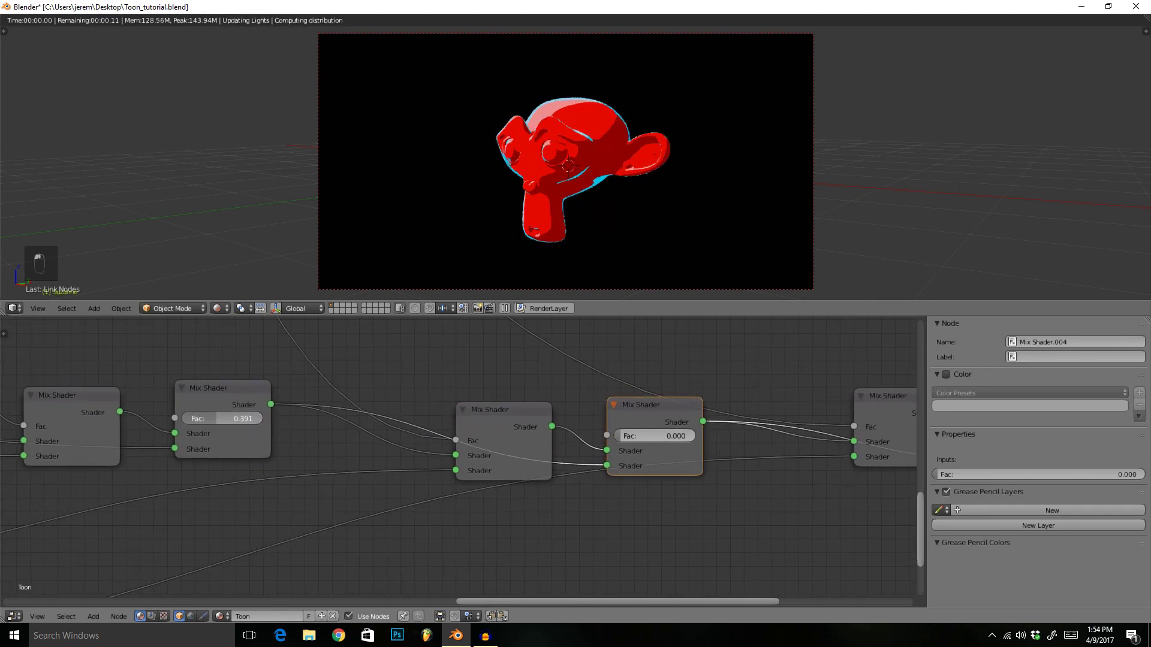
mouse_move(563, 212)
middle_down()
mouse_move(684, 218)
mouse_move(599, 192)
mouse_move(484, 204)
mouse_move(510, 228)
mouse_move(583, 210)
middle_up()
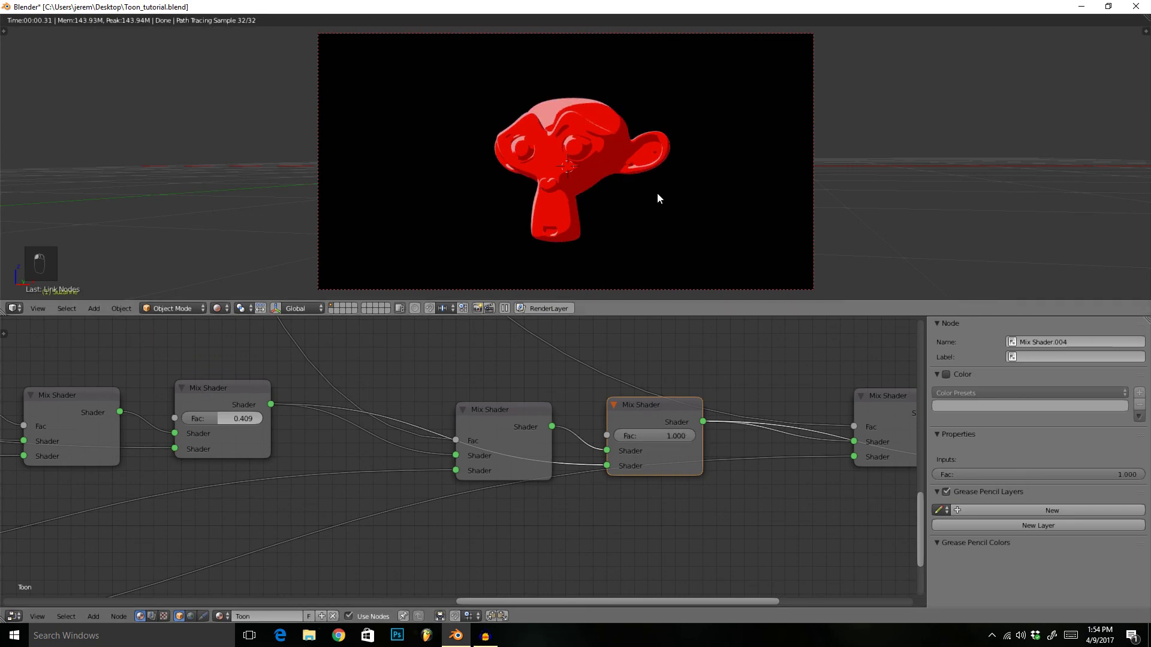
mouse_move(656, 192)
middle_down()
mouse_move(581, 174)
mouse_move(587, 203)
mouse_move(750, 179)
mouse_move(667, 159)
mouse_move(576, 170)
mouse_move(611, 198)
mouse_move(639, 181)
middle_up()
drag(628, 435, 587, 435)
Save the project and bring the whole node graph into view.
key(ctrl+s)
scroll(765, 478, down, 7)
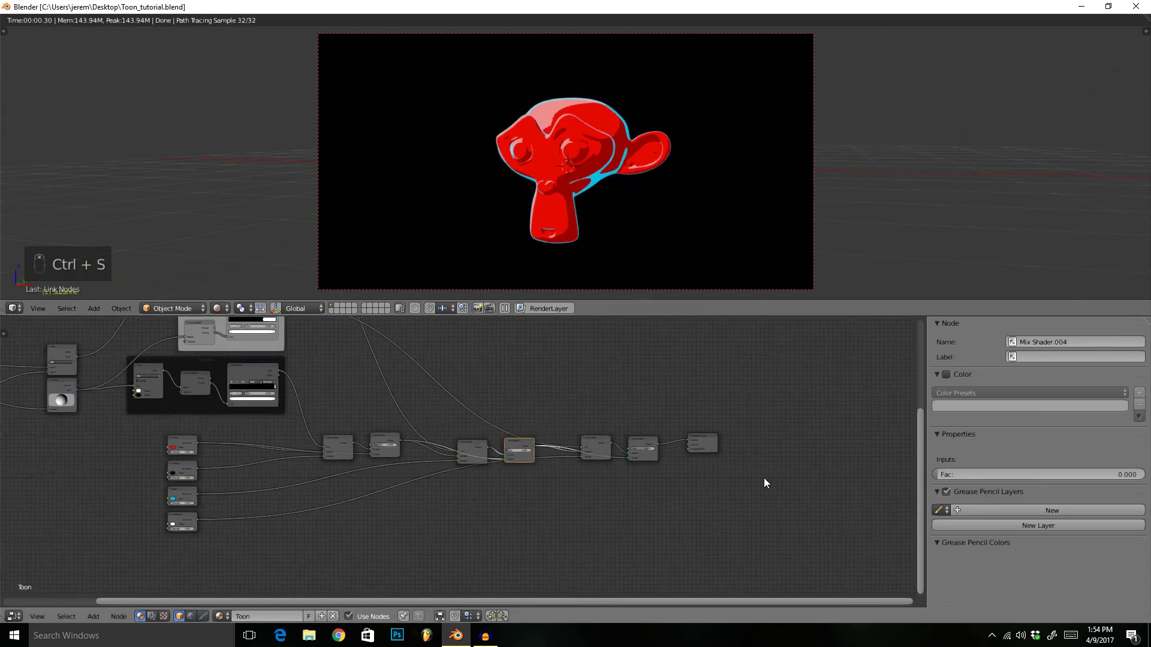
shift+scroll(695, 473, up, 1)
key(ctrl+s)
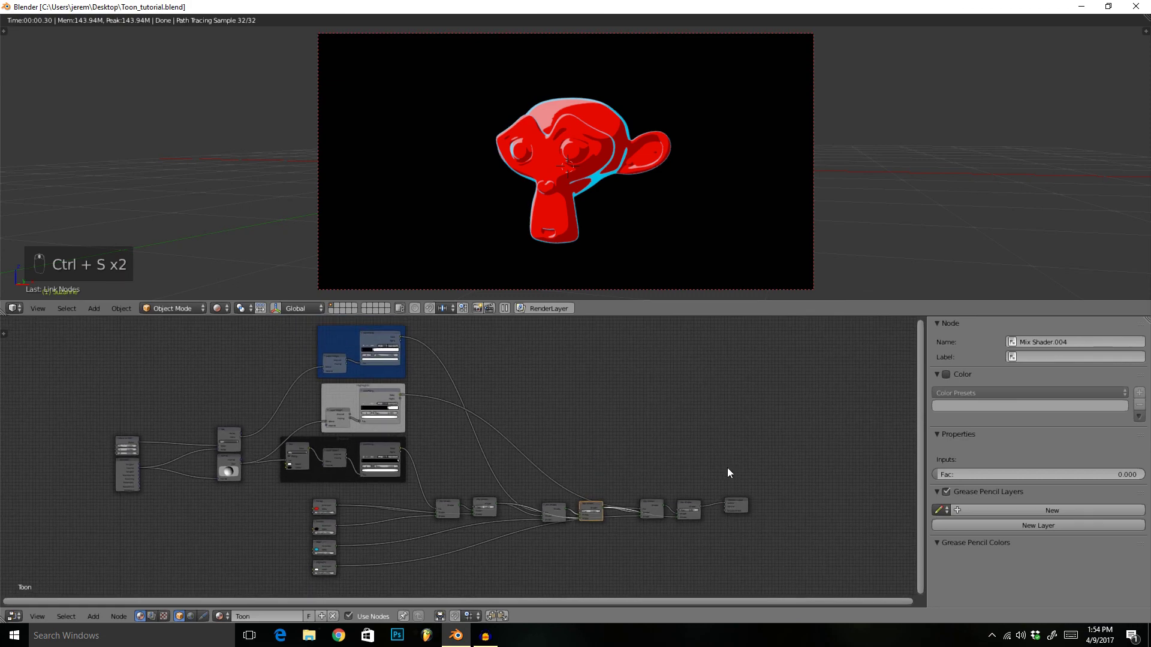